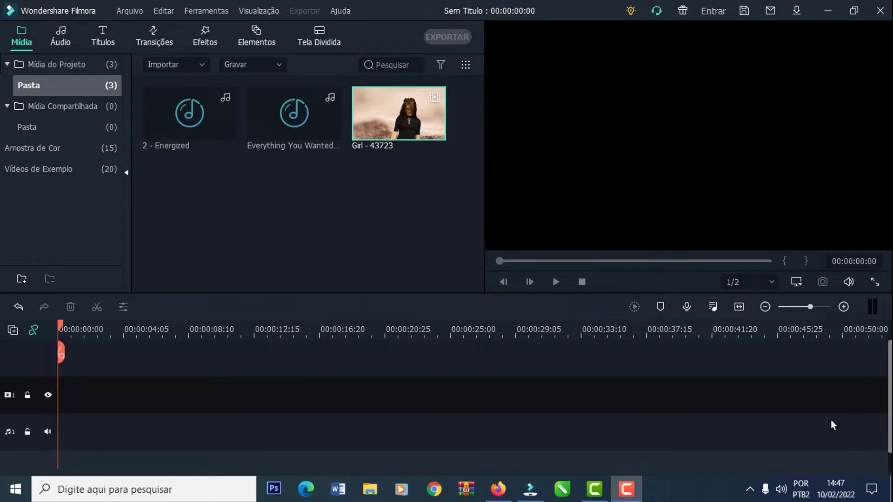
- Place the Branco colour sample at the start of video track 1
{"action": "mouse_move", "coordinate": [195, 130]}
{"action": "mouse_move", "coordinate": [381, 123]}
{"action": "left_click", "coordinate": [18, 149]}
{"action": "left_click_drag", "start_coordinate": [299, 132], "coordinate": [69, 409]}
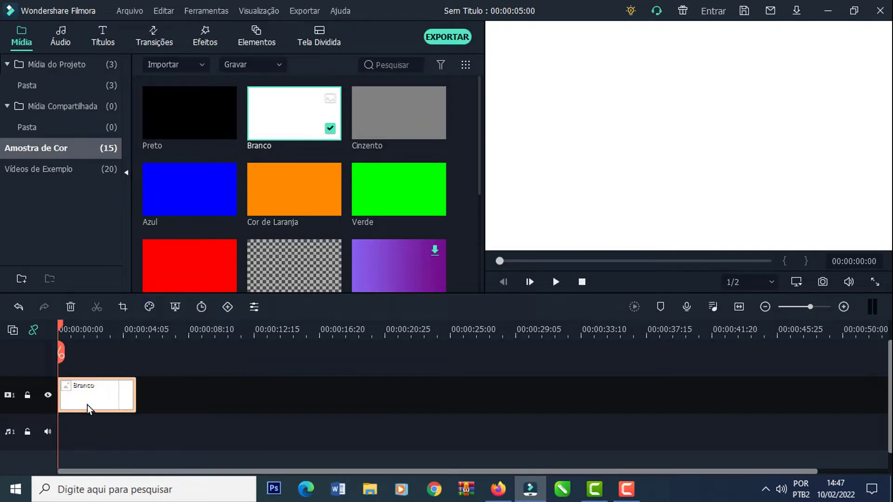
- Apply the Acolhedor preset from advanced colour correction to the Branco clip
{"action": "left_click", "coordinate": [149, 307]}
{"action": "left_click", "coordinate": [169, 340]}
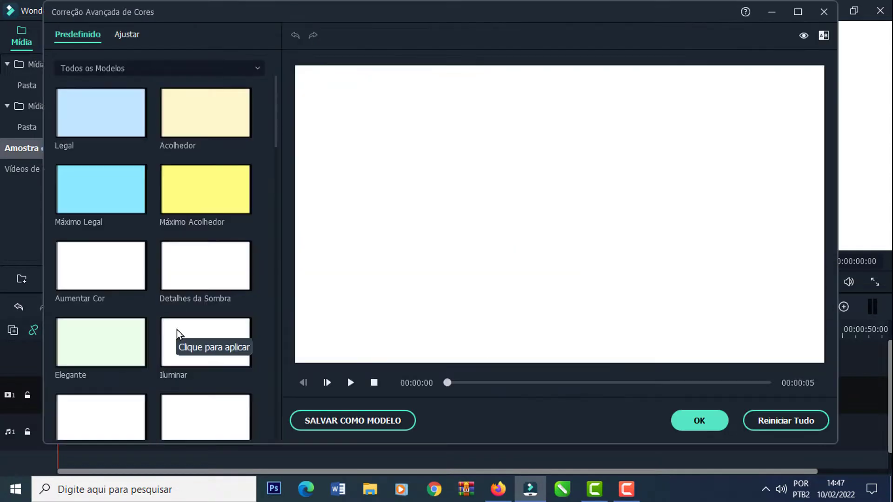
{"action": "left_click", "coordinate": [217, 129]}
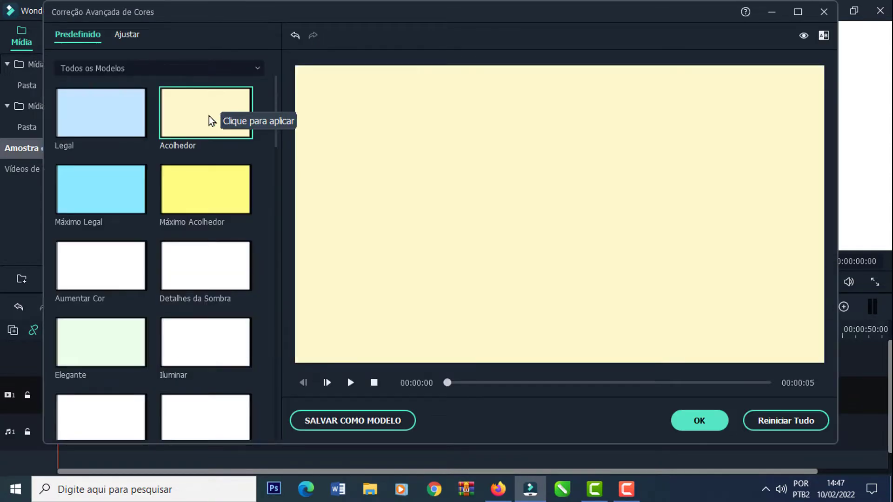
{"action": "left_click", "coordinate": [698, 421]}
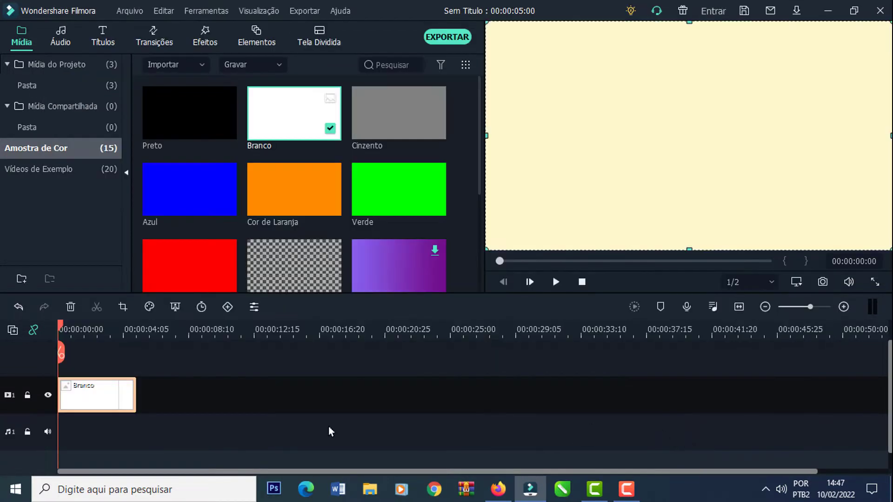
- Add the Girl - 43723 video at the start of the track above Branco, keeping the project settings at 1920 x 1080 30fps
{"action": "left_click", "coordinate": [62, 66]}
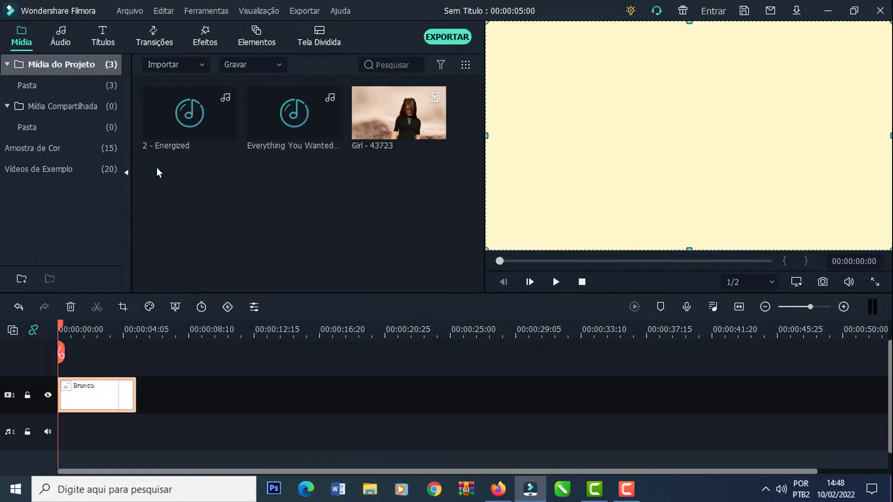
{"action": "left_click_drag", "start_coordinate": [403, 128], "coordinate": [49, 349]}
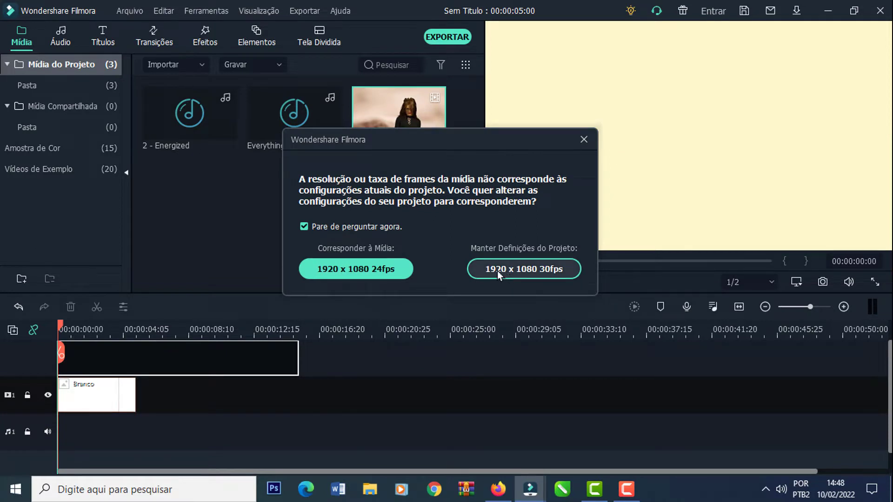
{"action": "left_click", "coordinate": [540, 270]}
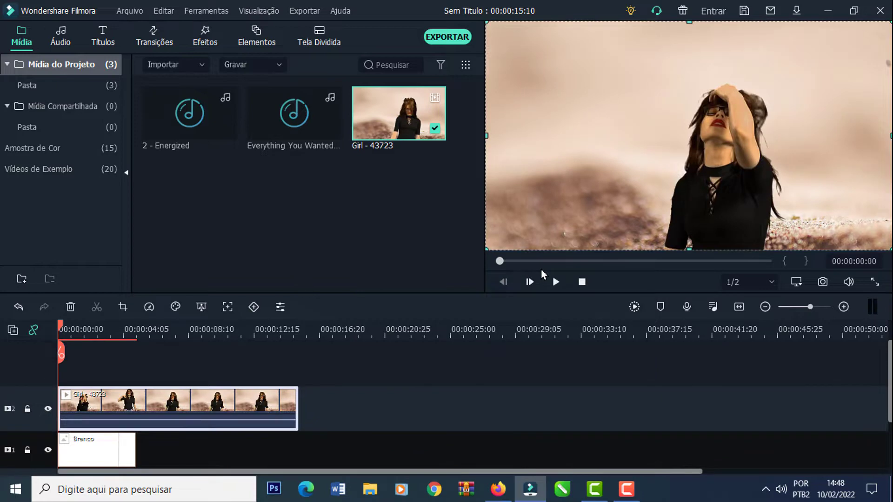
- Check the default durations and photo placement option in the editing preferences
{"action": "left_click", "coordinate": [135, 13]}
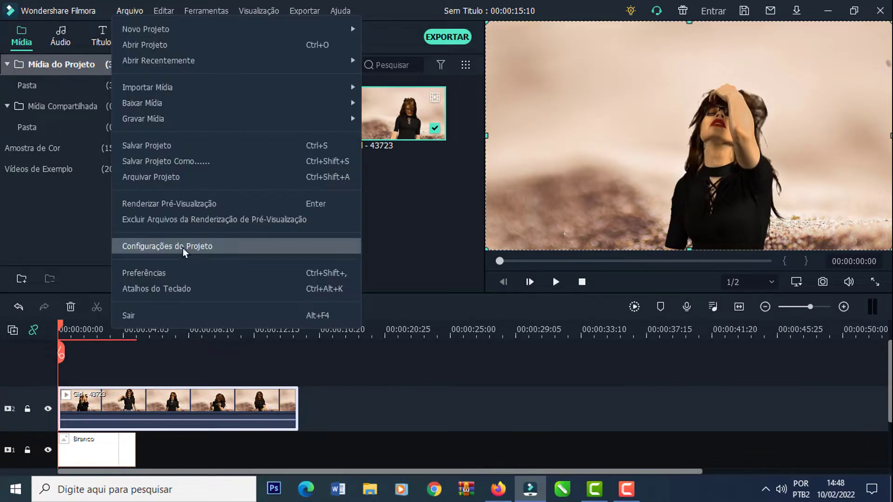
{"action": "left_click", "coordinate": [154, 270]}
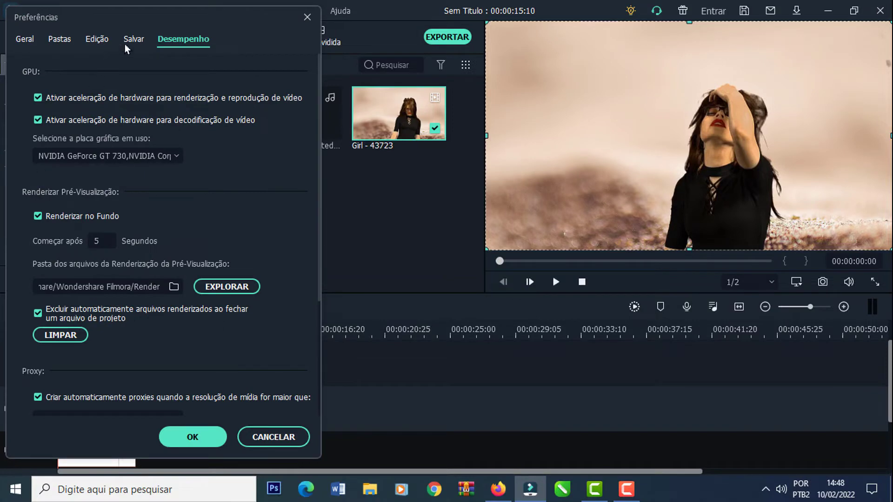
{"action": "left_click", "coordinate": [97, 38]}
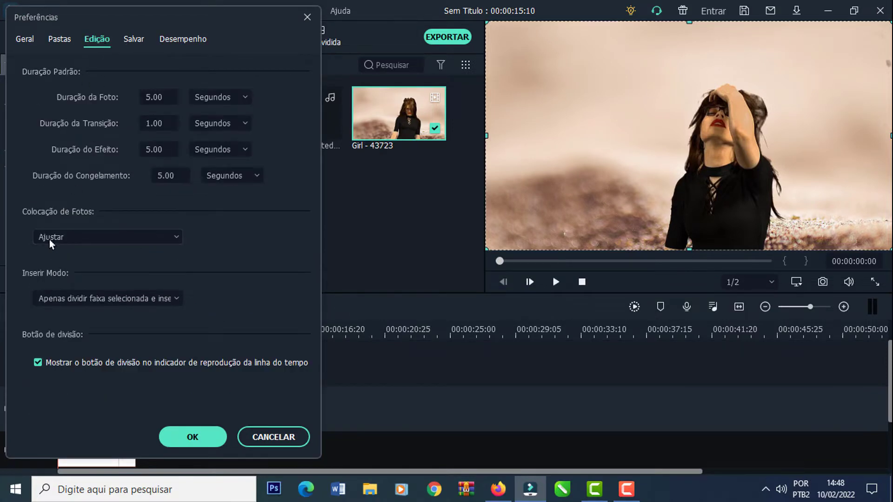
{"action": "left_click", "coordinate": [192, 438]}
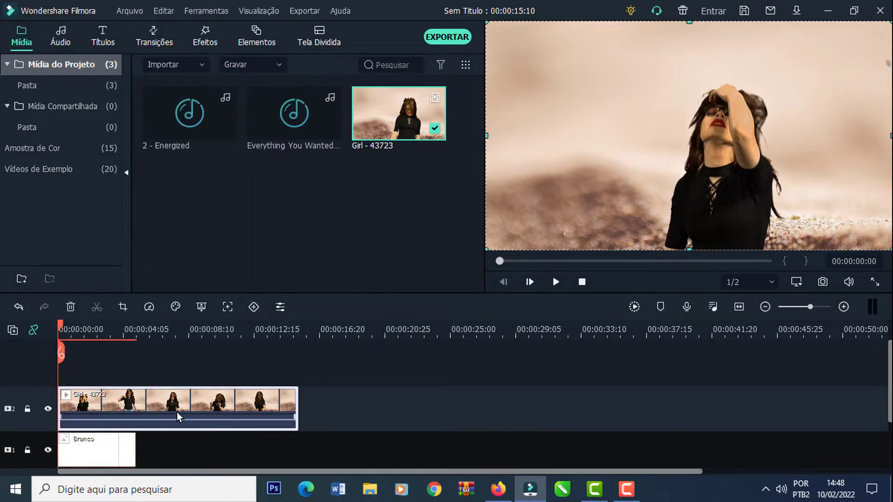
- Add the Dissolver transition to the start of the Girl - 43723 clip and preview it
{"action": "left_click", "coordinate": [154, 44]}
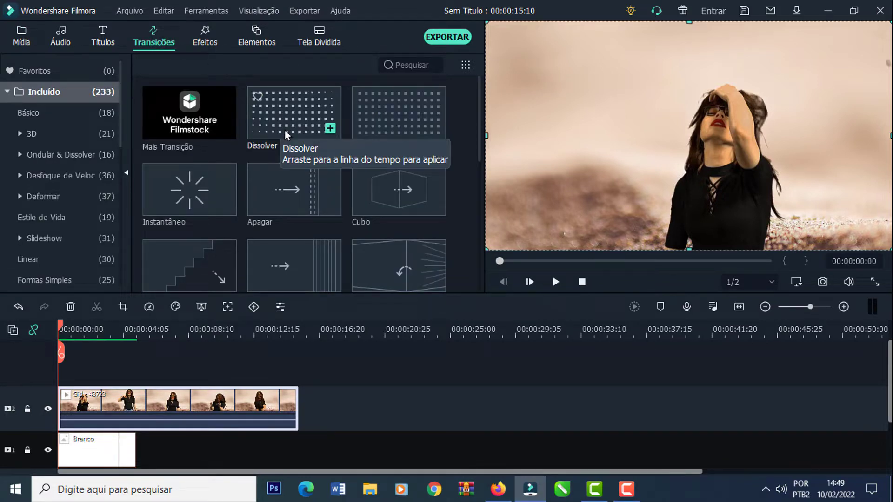
{"action": "left_click_drag", "start_coordinate": [285, 132], "coordinate": [77, 416]}
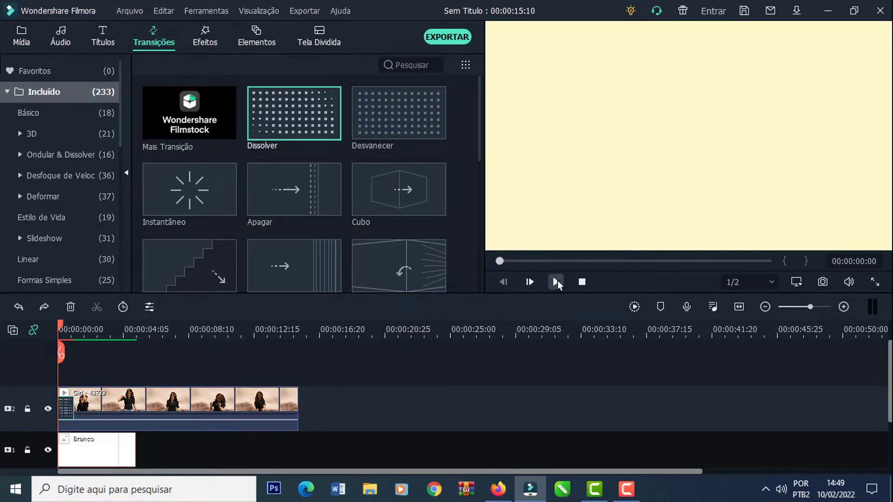
{"action": "left_click", "coordinate": [556, 282]}
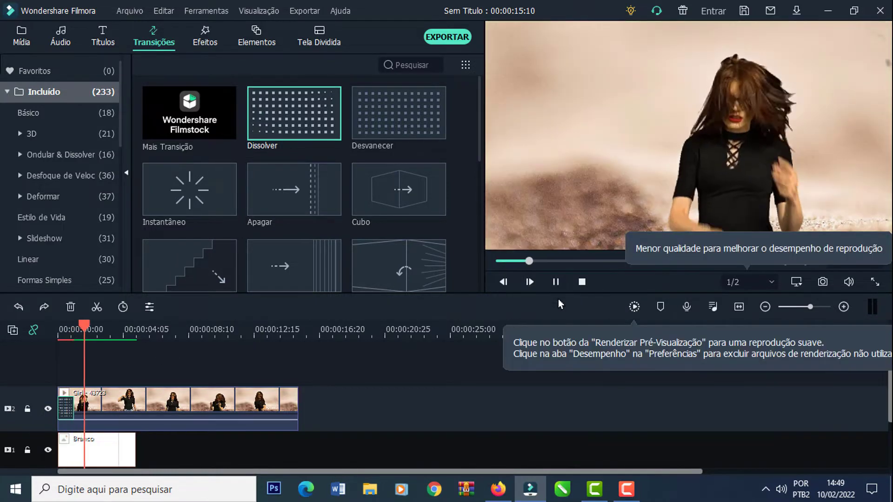
{"action": "key", "text": "space"}
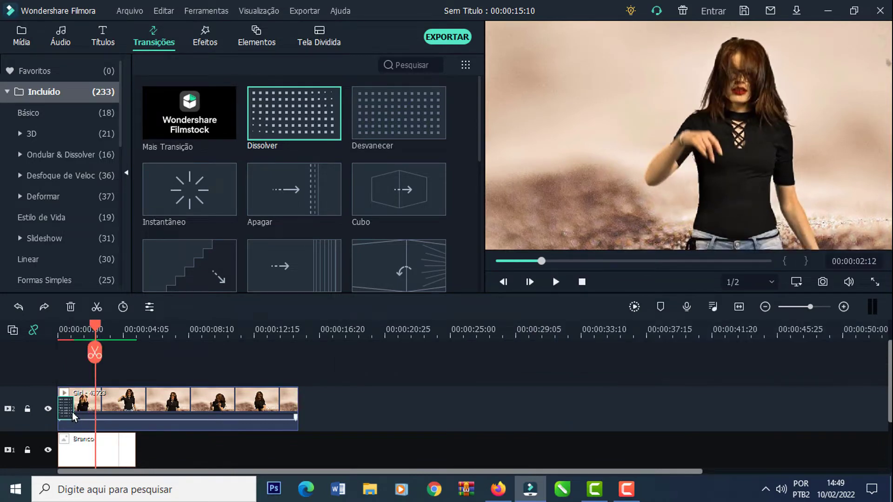
- Lengthen the Dissolver transition slightly at the start of the girl clip and play it back
{"action": "left_click_drag", "start_coordinate": [73, 413], "coordinate": [81, 407]}
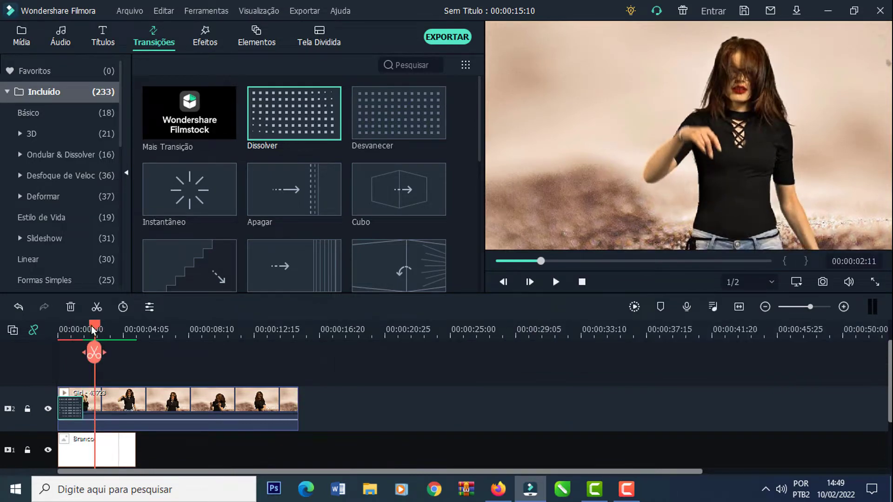
{"action": "left_click", "coordinate": [556, 282]}
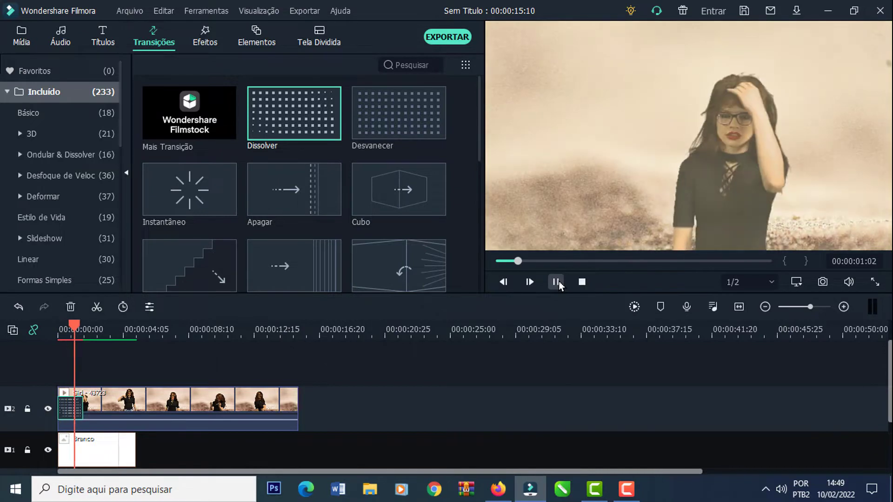
{"action": "left_click", "coordinate": [556, 282]}
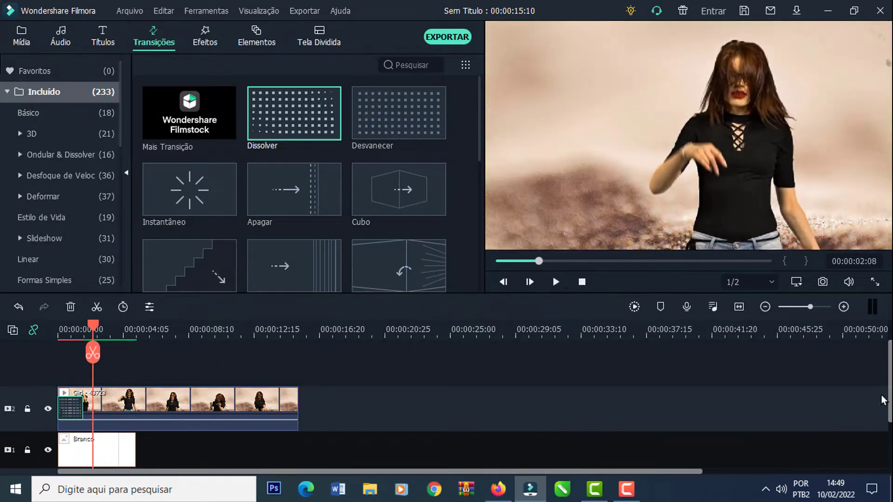
- Add a Default Title on a new track above the girl clip and extend it to the clip's full length
{"action": "left_click", "coordinate": [739, 307]}
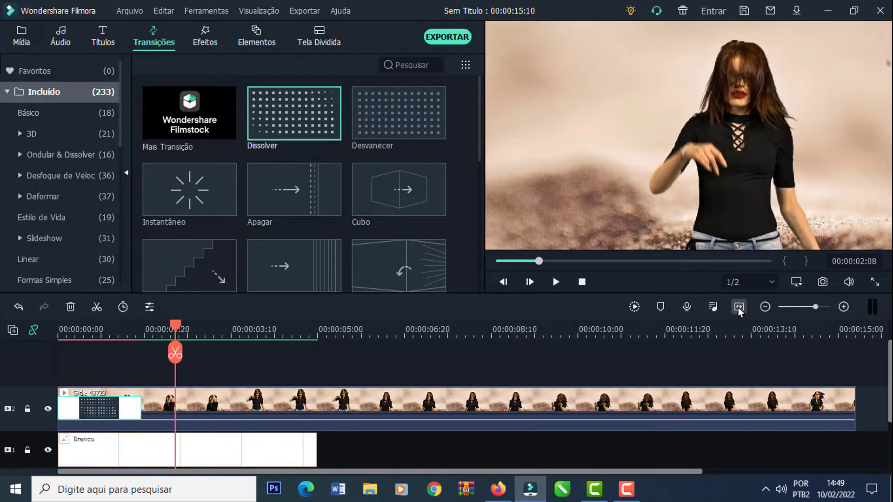
{"action": "left_click", "coordinate": [101, 42]}
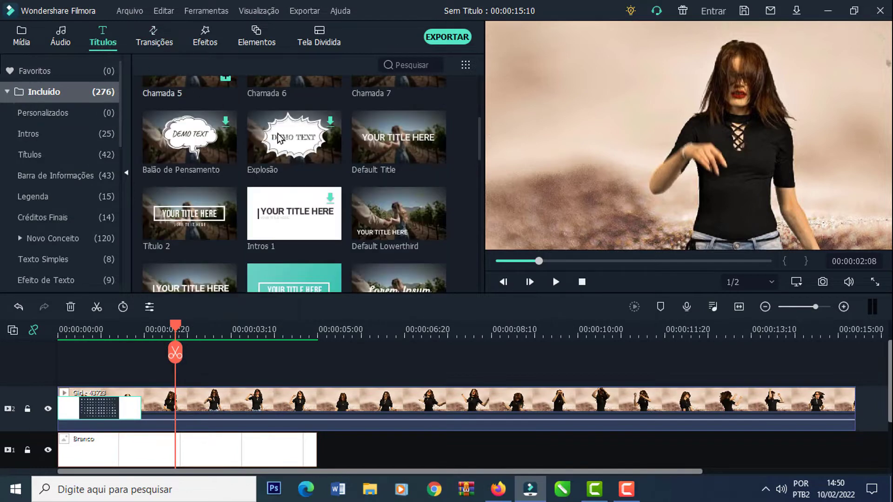
{"action": "left_click", "coordinate": [401, 218]}
{"action": "left_click_drag", "start_coordinate": [407, 156], "coordinate": [853, 444]}
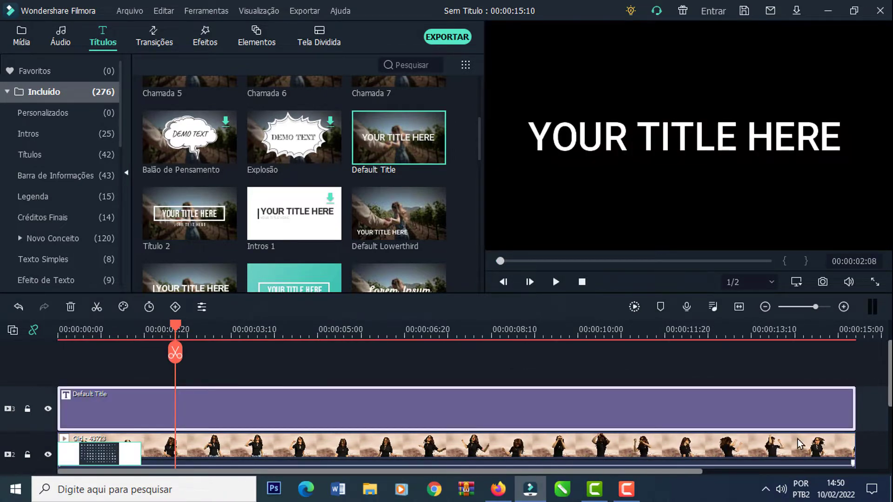
- Open the Default Title in advanced text editing and set its font size to 85
{"action": "double_click", "coordinate": [435, 411]}
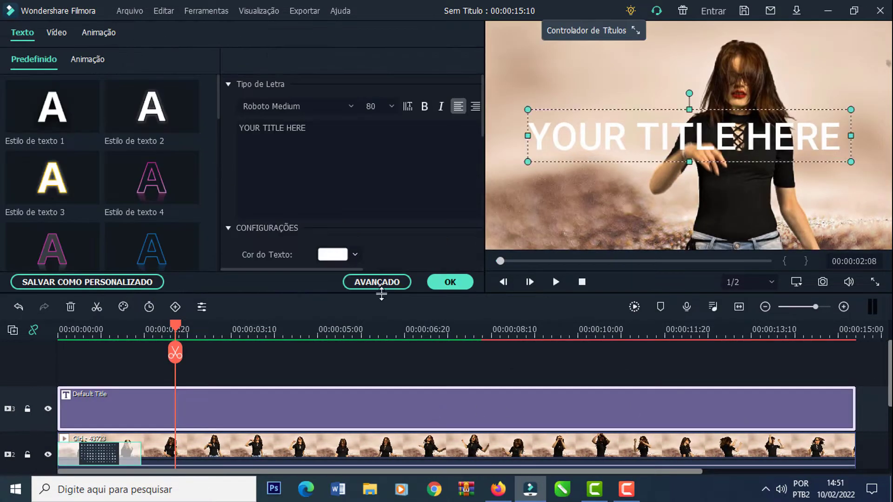
{"action": "left_click", "coordinate": [377, 281]}
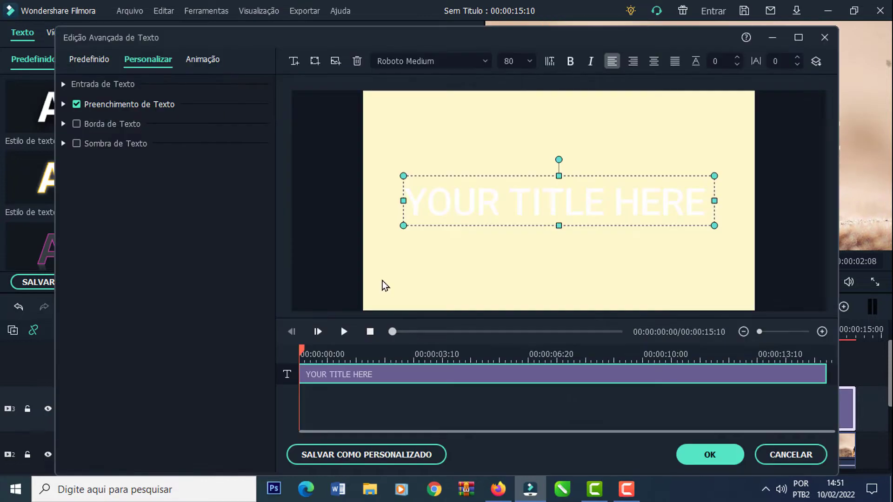
{"action": "left_click", "coordinate": [519, 61]}
{"action": "left_click_drag", "start_coordinate": [519, 61], "coordinate": [469, 63]}
{"action": "type", "text": "85"}
{"action": "key", "text": "Return"}
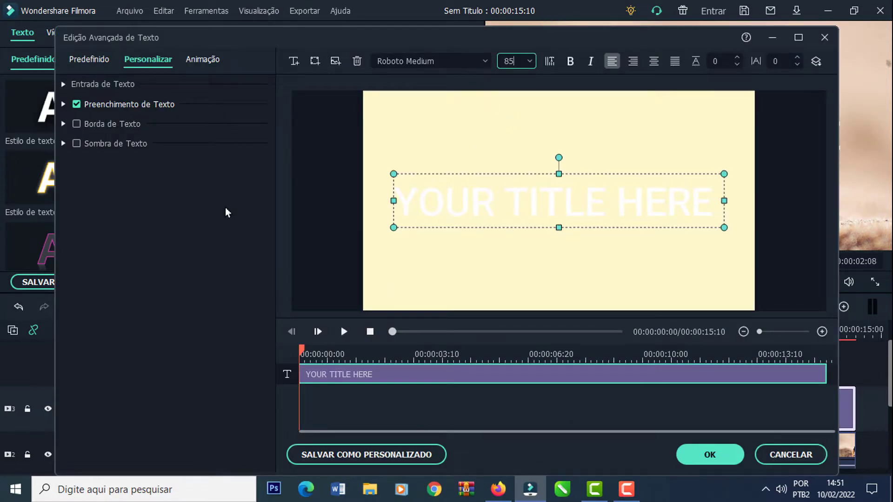
- Replace the placeholder title text with 2022
{"action": "left_click", "coordinate": [64, 85]}
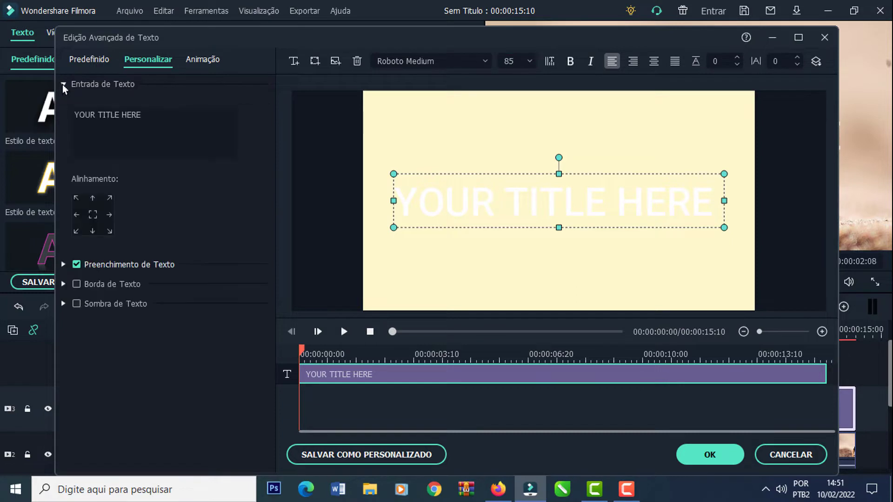
{"action": "left_click", "coordinate": [182, 116]}
{"action": "key", "text": "ctrl+a"}
{"action": "type", "text": "2022"}
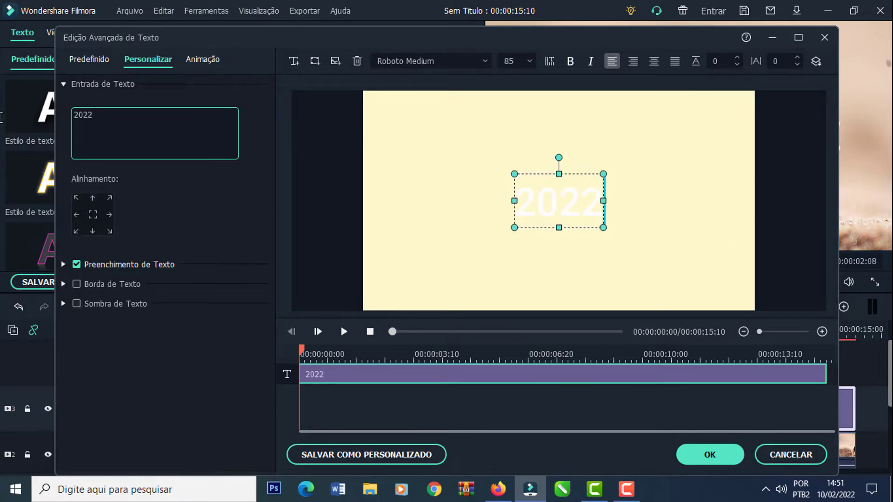
- Set the 2022 text's font to Cabin Sketch Regular and move it to the upper-left area of the video frame
{"action": "left_click", "coordinate": [453, 60]}
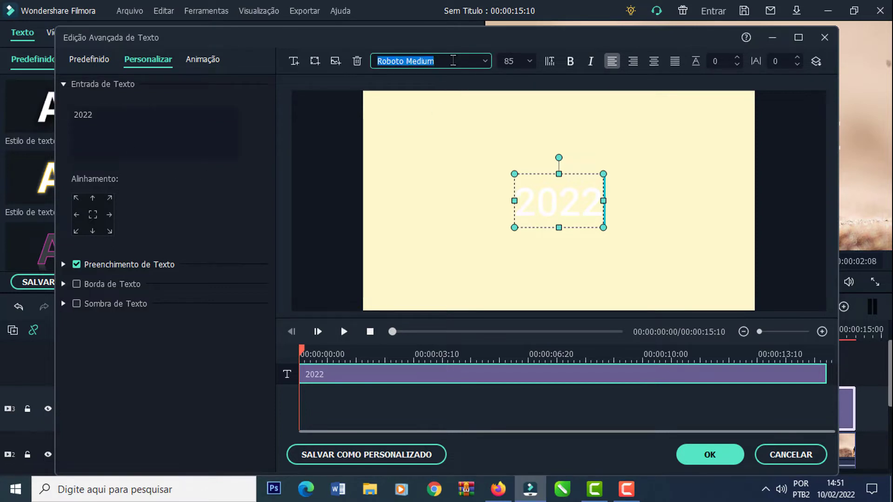
{"action": "type", "text": "Cabin"}
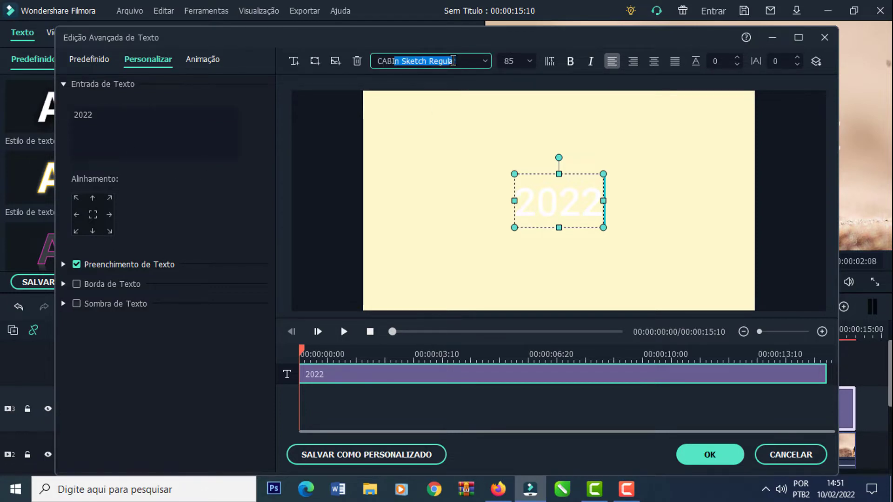
{"action": "key", "text": "Return"}
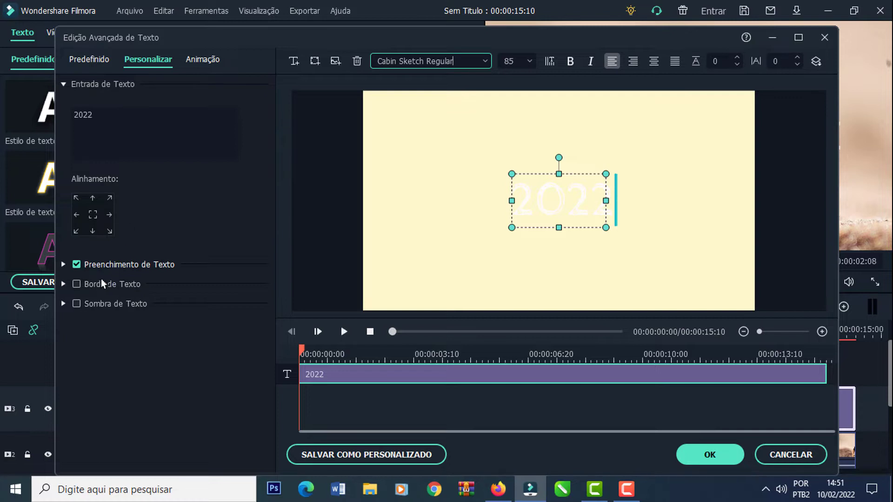
{"action": "left_click", "coordinate": [63, 265]}
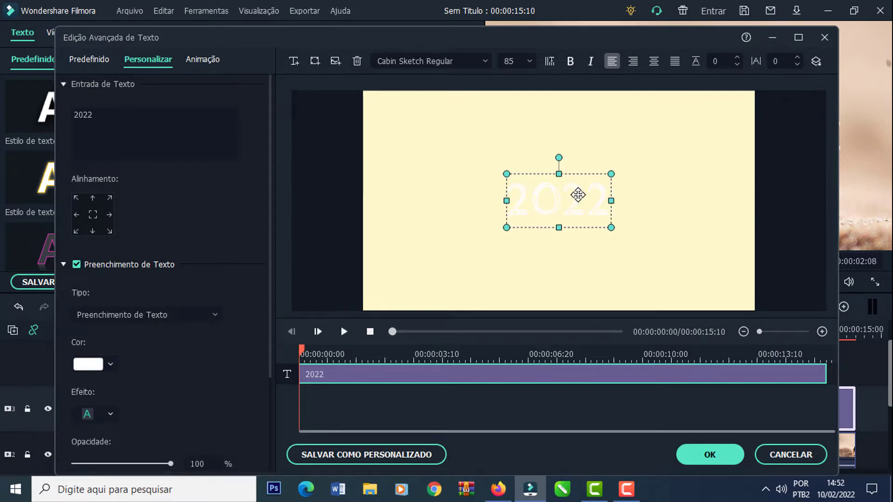
{"action": "left_click_drag", "start_coordinate": [575, 195], "coordinate": [490, 160]}
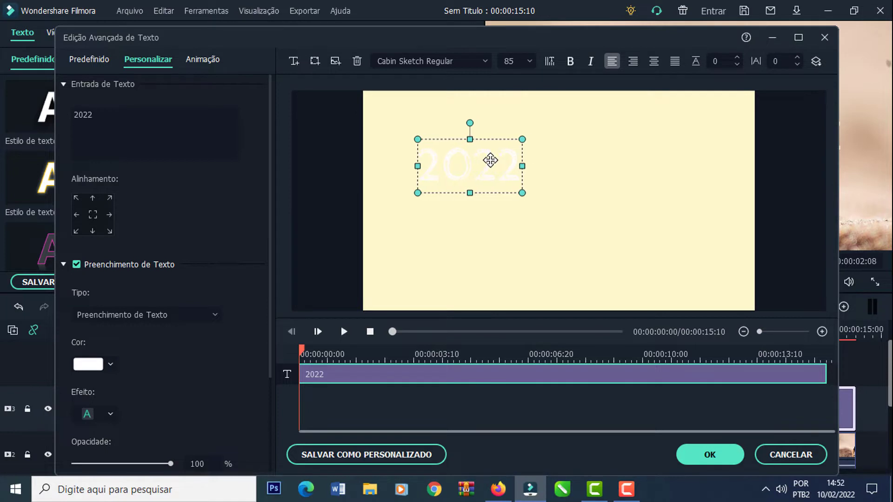
- Insert a rectangle shape, stretch it into a wide block and place it below the 2022 text, extending past the frame's right edge
{"action": "left_click", "coordinate": [314, 62]}
{"action": "left_click", "coordinate": [404, 133]}
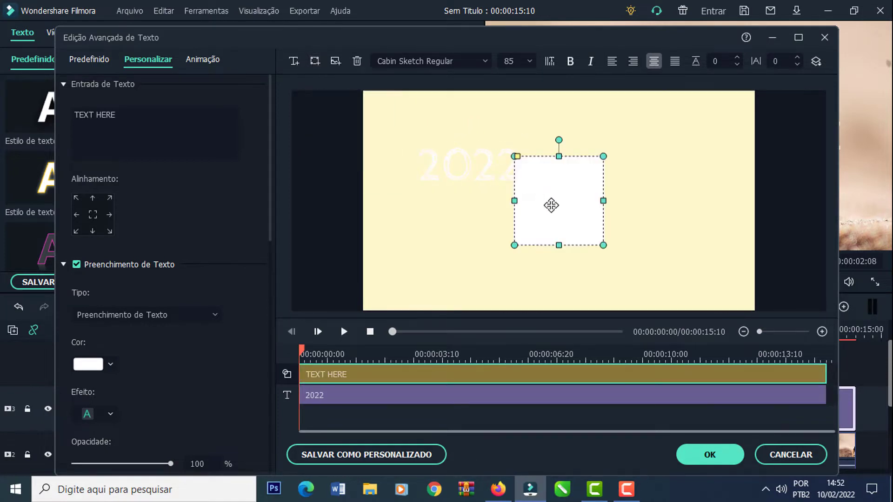
{"action": "left_click_drag", "start_coordinate": [550, 202], "coordinate": [754, 229]}
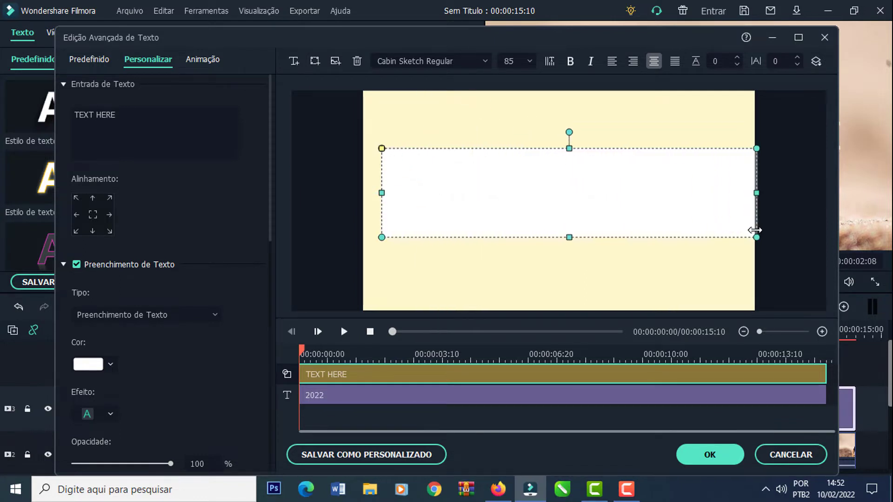
{"action": "left_click_drag", "start_coordinate": [568, 239], "coordinate": [604, 283]}
- Bring the 2022 text layer in front of the rectangle shape
{"action": "left_click", "coordinate": [488, 163]}
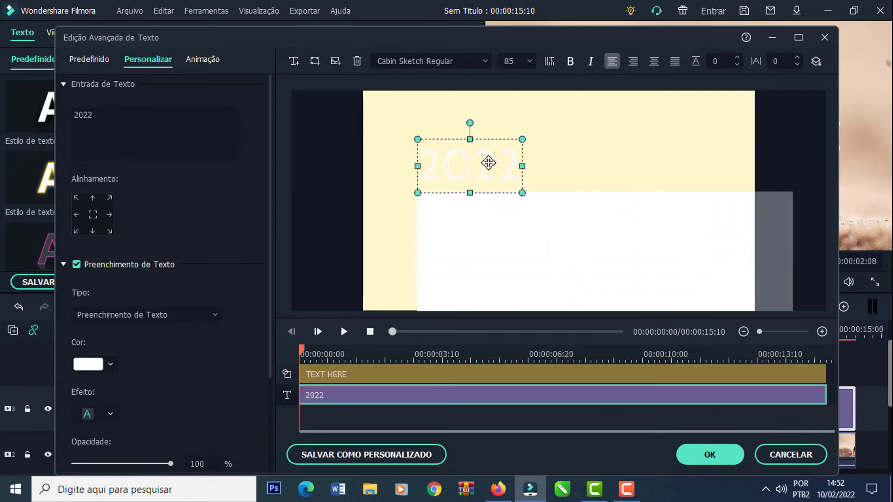
{"action": "left_click", "coordinate": [816, 61]}
{"action": "left_click", "coordinate": [807, 88]}
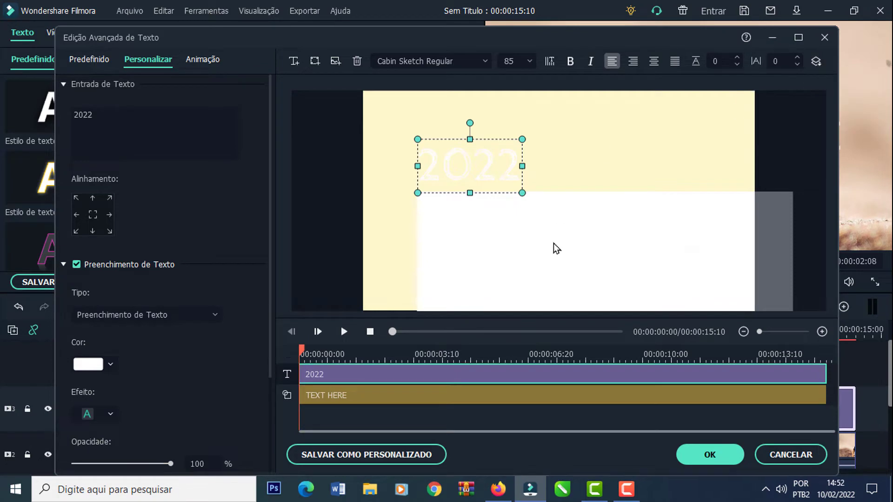
- Move the rectangle up to the video frame's left edge, overlapping the 2022 text, and turn off its text fill
{"action": "left_click", "coordinate": [557, 250]}
{"action": "left_click_drag", "start_coordinate": [572, 251], "coordinate": [524, 217]}
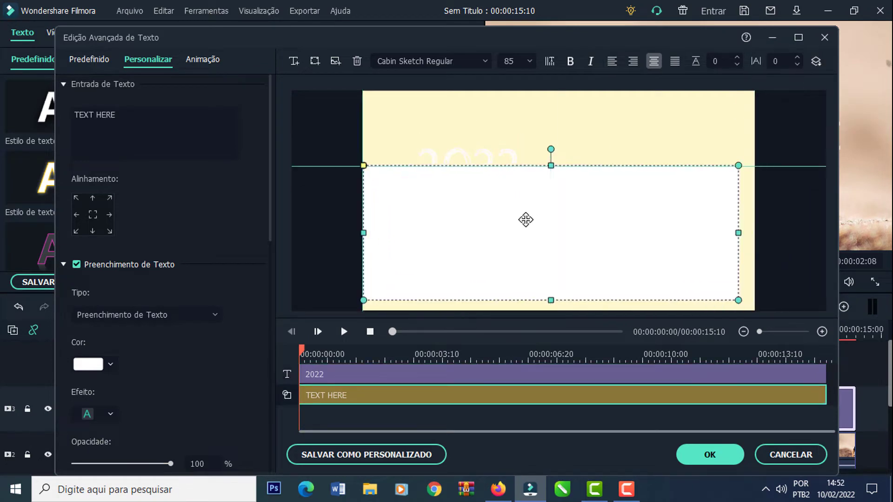
{"action": "left_click", "coordinate": [76, 265]}
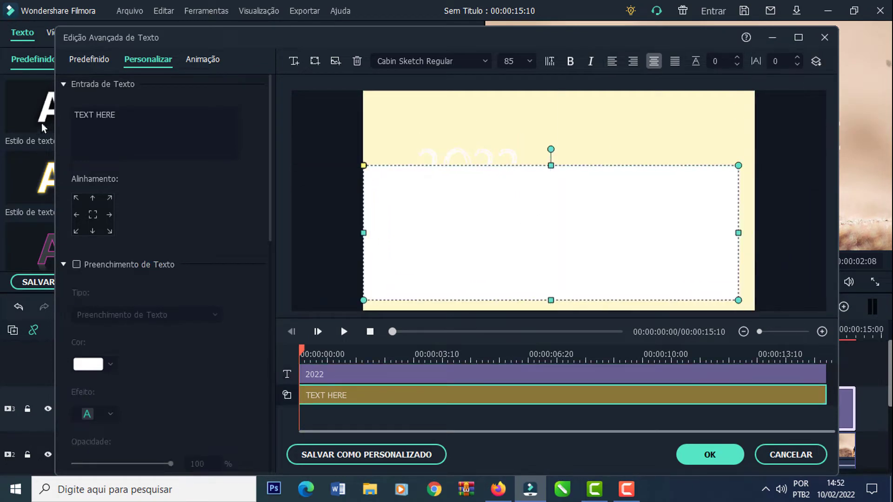
- Set the rectangle's shape fill colour to black
{"action": "left_click", "coordinate": [63, 84]}
{"action": "left_click", "coordinate": [65, 106]}
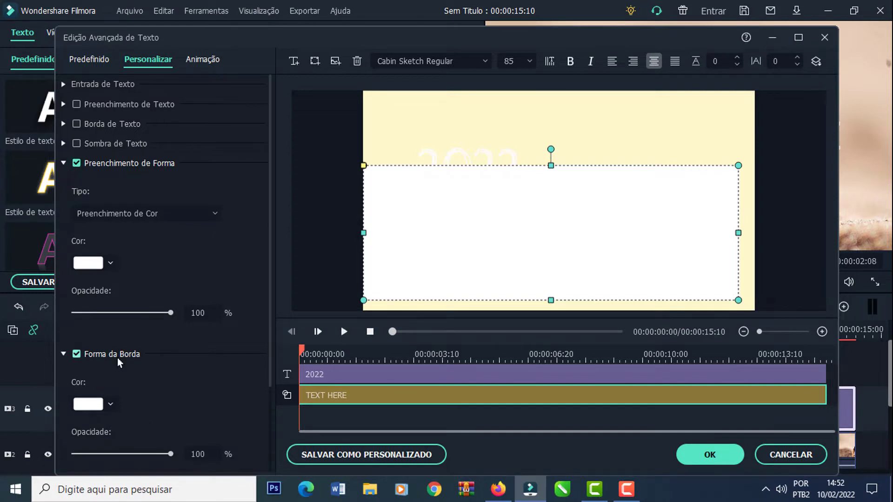
{"action": "left_click", "coordinate": [111, 262]}
{"action": "left_click", "coordinate": [80, 341]}
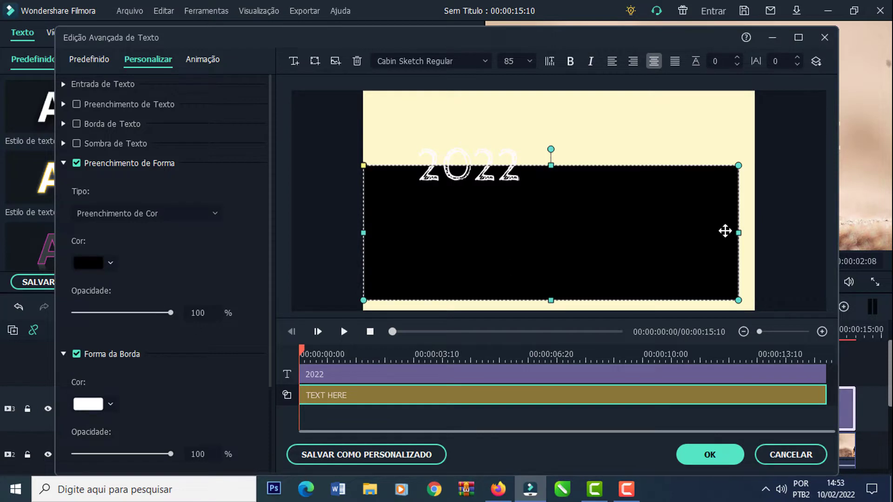
- Stretch and rotate the black rectangle into a wide diagonal band running from the frame's lower-left corner to its upper-right area
{"action": "left_click_drag", "start_coordinate": [739, 232], "coordinate": [767, 235]}
{"action": "left_click_drag", "start_coordinate": [362, 233], "coordinate": [347, 233]}
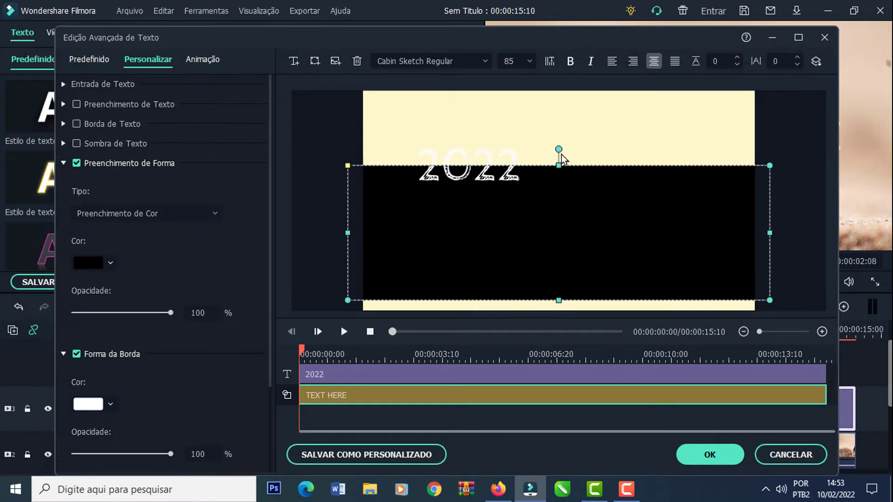
{"action": "left_click_drag", "start_coordinate": [557, 150], "coordinate": [479, 134]}
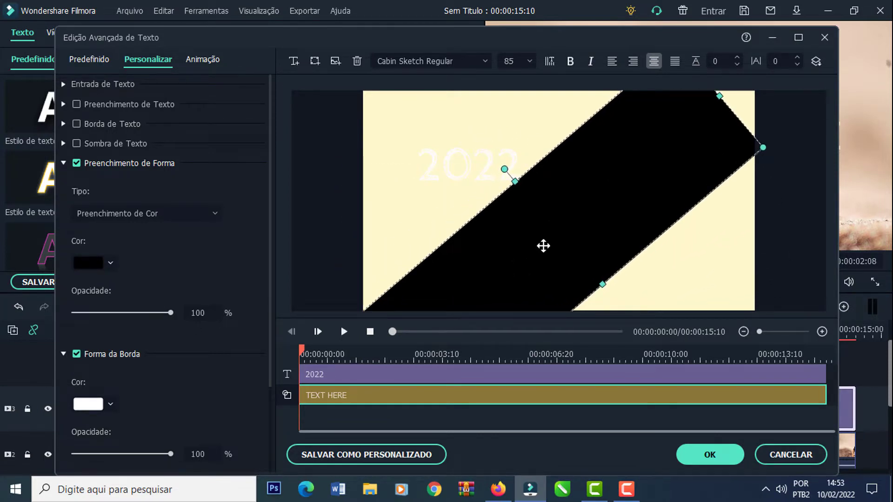
{"action": "left_click_drag", "start_coordinate": [540, 215], "coordinate": [503, 217]}
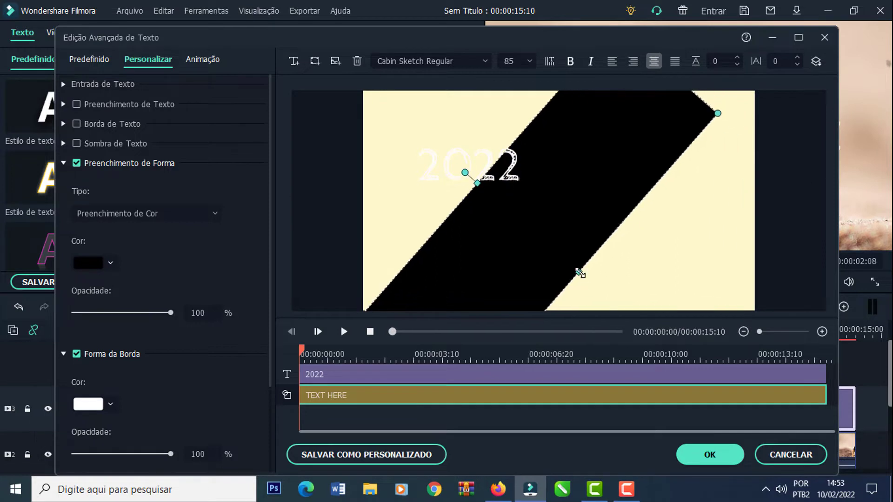
{"action": "left_click_drag", "start_coordinate": [580, 273], "coordinate": [614, 302]}
- Rotate the 2022 text parallel to the diagonal band and place it along the band's lower-right edge
{"action": "left_click", "coordinate": [509, 175]}
{"action": "left_click_drag", "start_coordinate": [469, 134], "coordinate": [428, 132]}
{"action": "left_click_drag", "start_coordinate": [461, 168], "coordinate": [615, 227]}
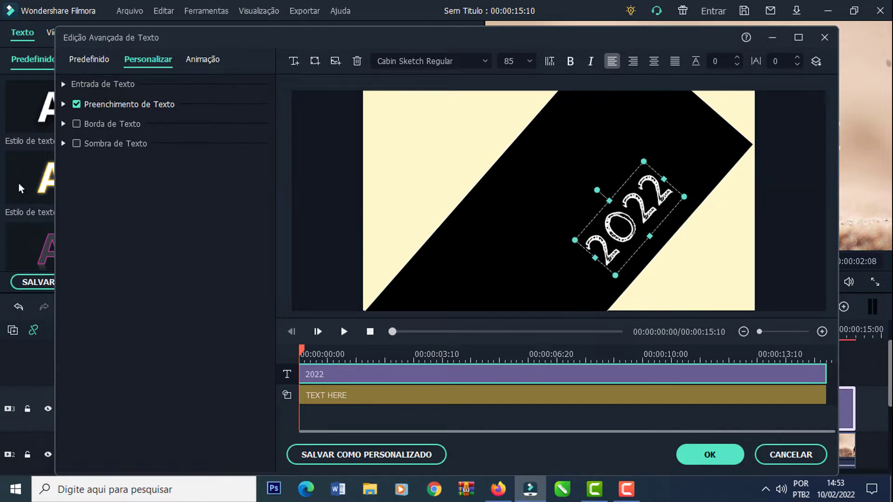
- Set the 2022 text colour to the beige #f0dbc7 sampled from the girl clip's background
{"action": "left_click", "coordinate": [64, 105]}
{"action": "left_click_drag", "start_coordinate": [305, 352], "coordinate": [497, 366]}
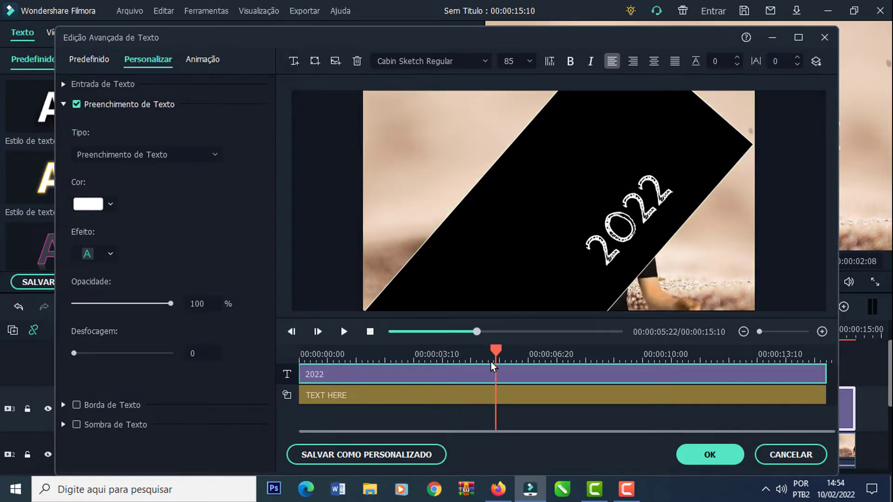
{"action": "left_click", "coordinate": [110, 204]}
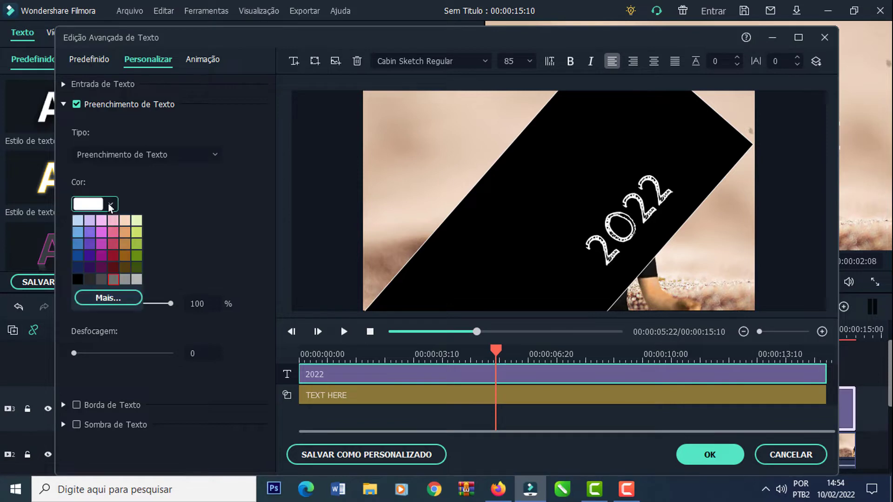
{"action": "left_click", "coordinate": [108, 299]}
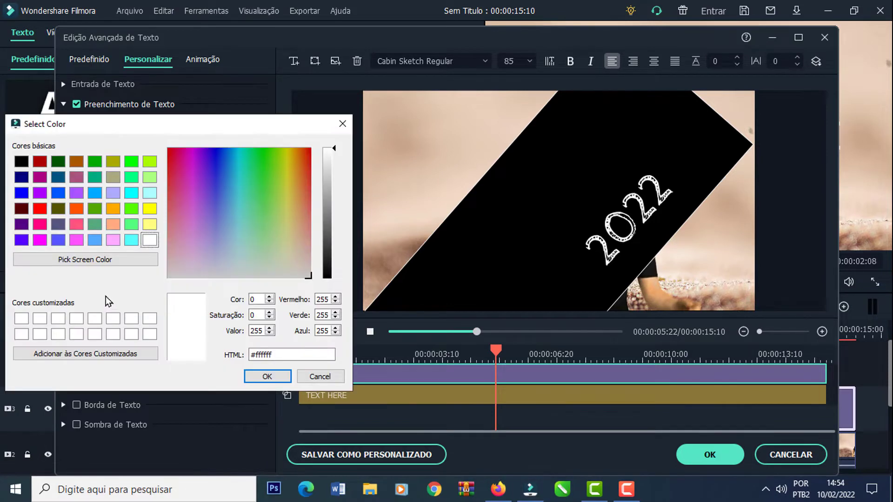
{"action": "left_click", "coordinate": [73, 261]}
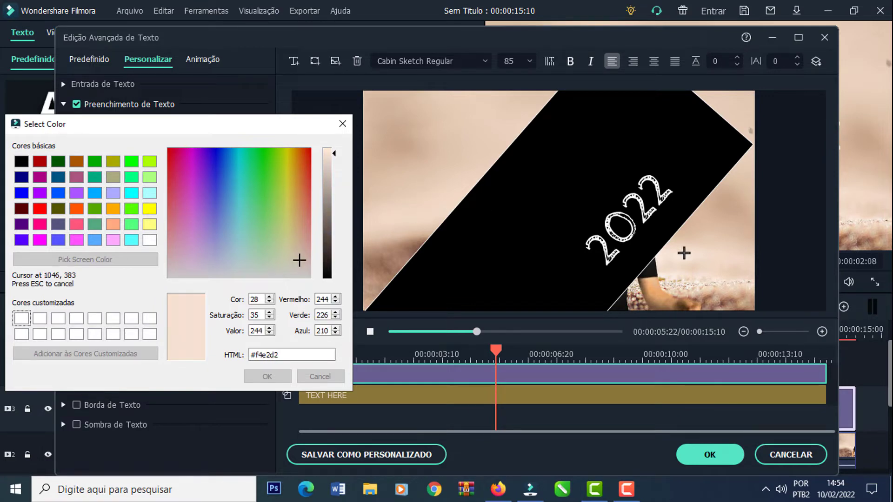
{"action": "left_click", "coordinate": [416, 213]}
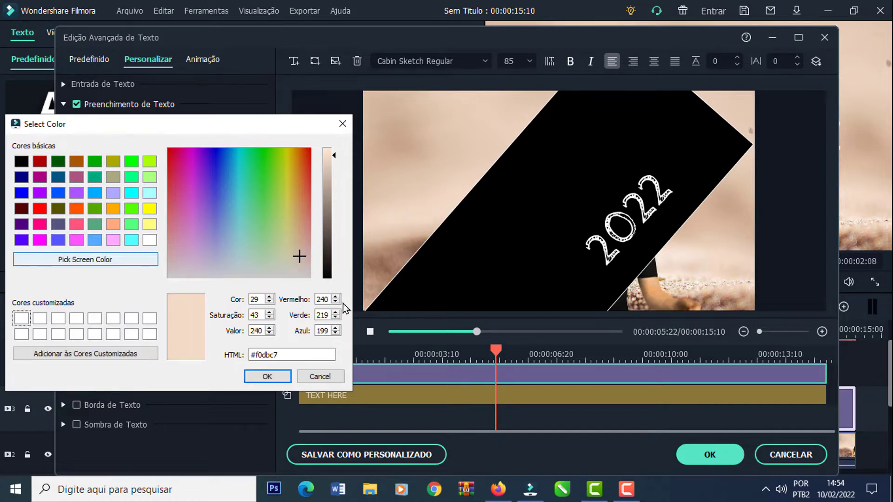
{"action": "left_click", "coordinate": [272, 376]}
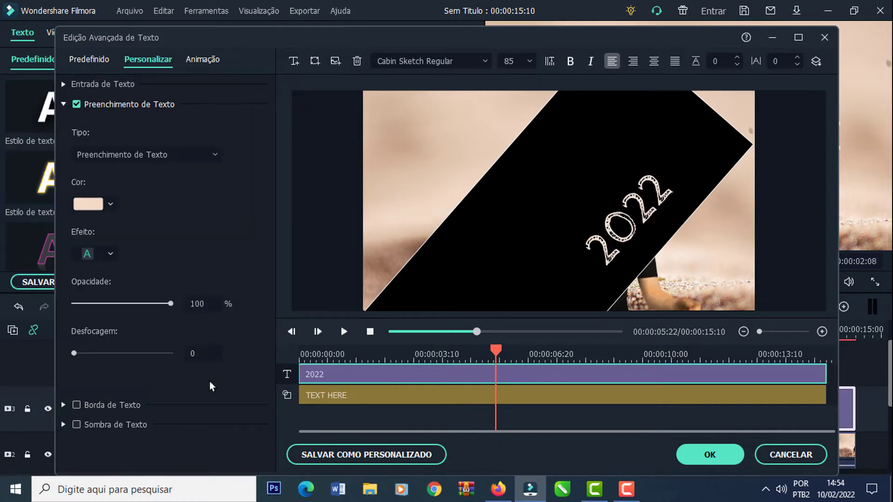
{"action": "left_click", "coordinate": [64, 105]}
- Select the black rectangle and open its border size for editing
{"action": "left_click", "coordinate": [505, 295]}
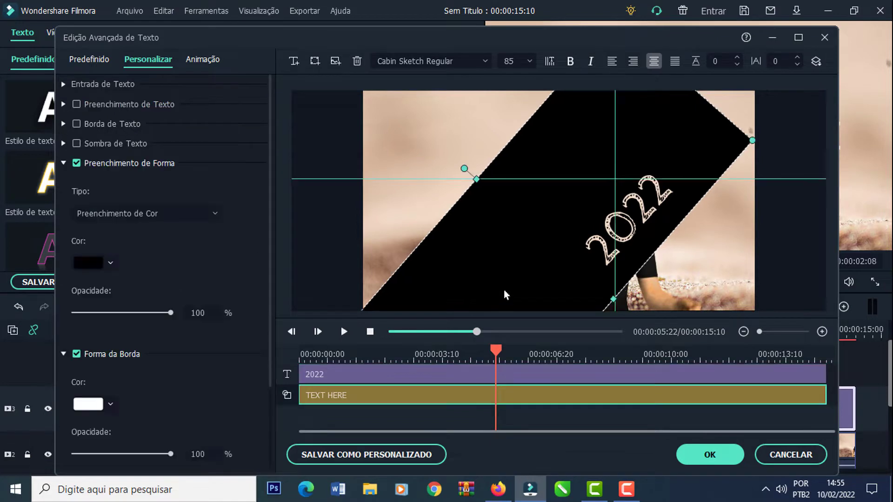
{"action": "left_click_drag", "start_coordinate": [273, 364], "coordinate": [235, 478]}
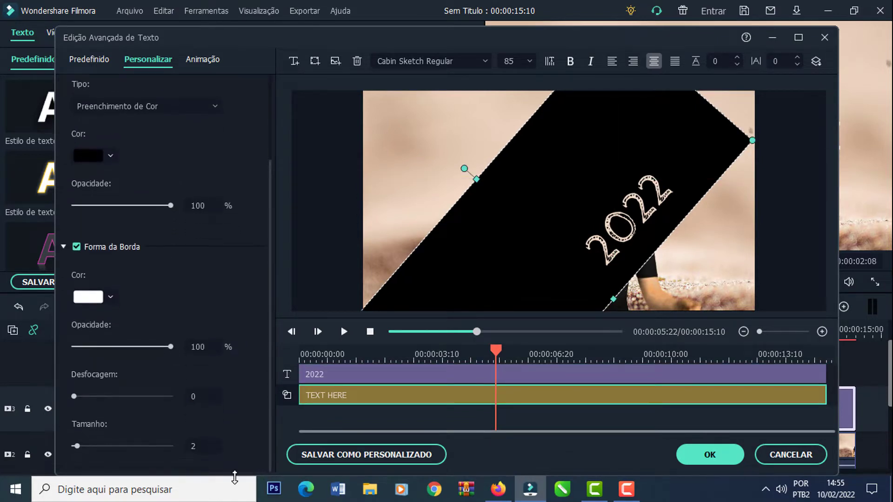
{"action": "left_click", "coordinate": [200, 448]}
- Apply the Estrondo! animation to the 2022 text layer
{"action": "left_click", "coordinate": [375, 378]}
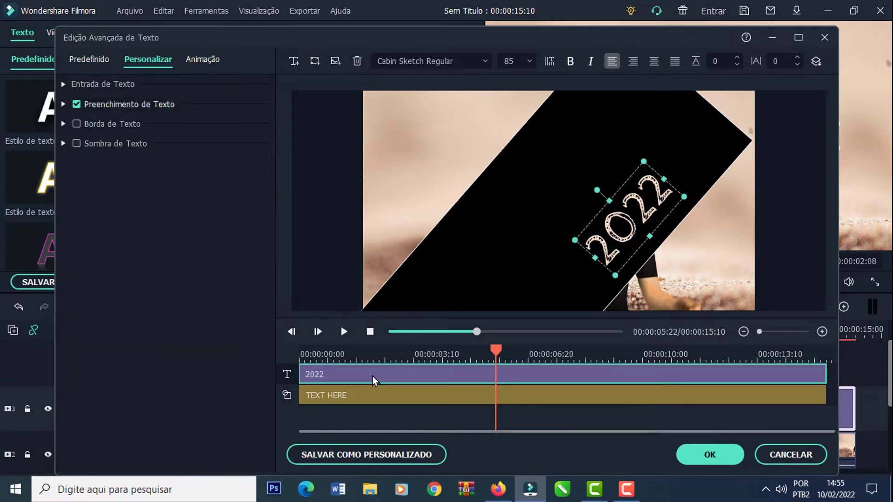
{"action": "left_click", "coordinate": [212, 63]}
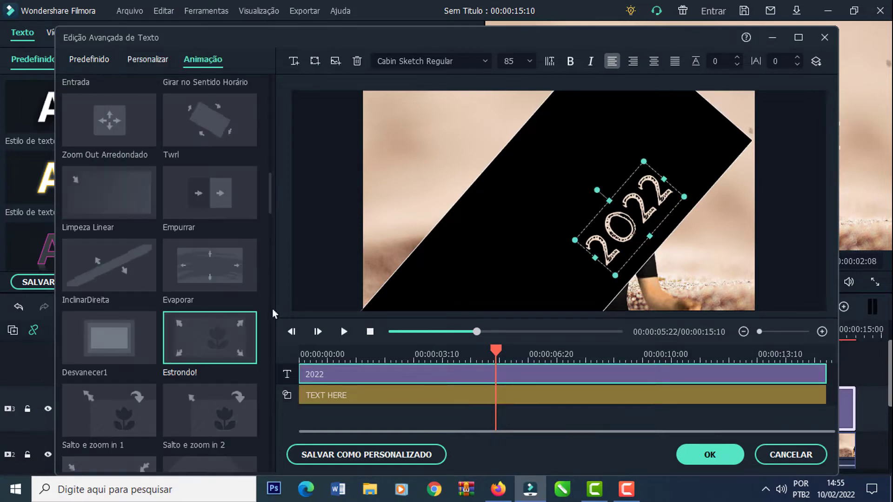
{"action": "left_click", "coordinate": [228, 350]}
- Trim the 2022 layer to start later and end earlier than the rectangle layer, and accept the advanced text edits
{"action": "left_click_drag", "start_coordinate": [323, 376], "coordinate": [367, 379]}
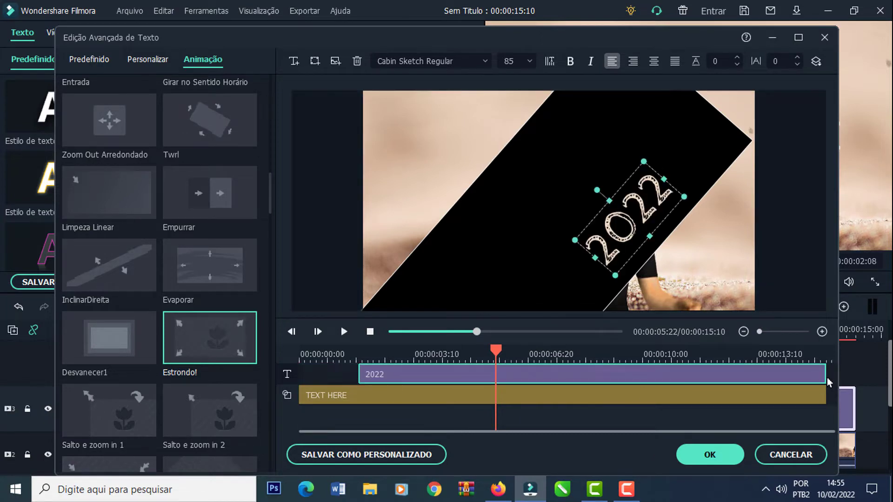
{"action": "left_click_drag", "start_coordinate": [825, 375], "coordinate": [801, 380]}
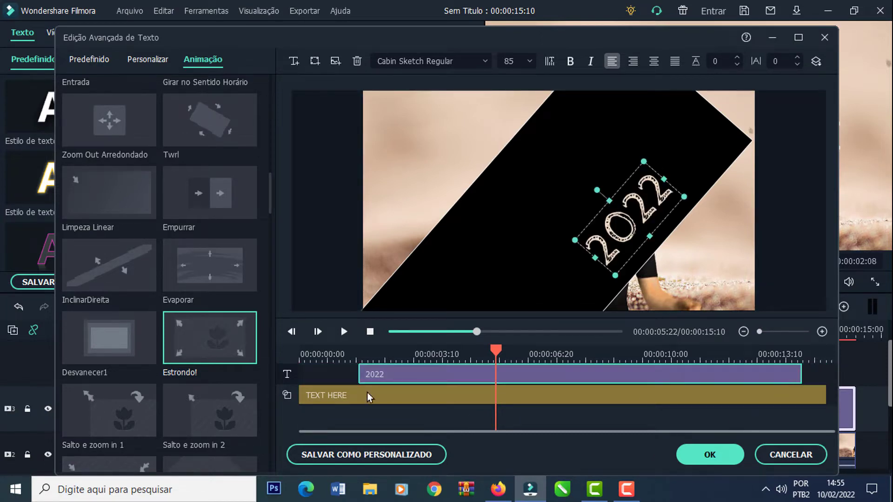
{"action": "left_click", "coordinate": [709, 452]}
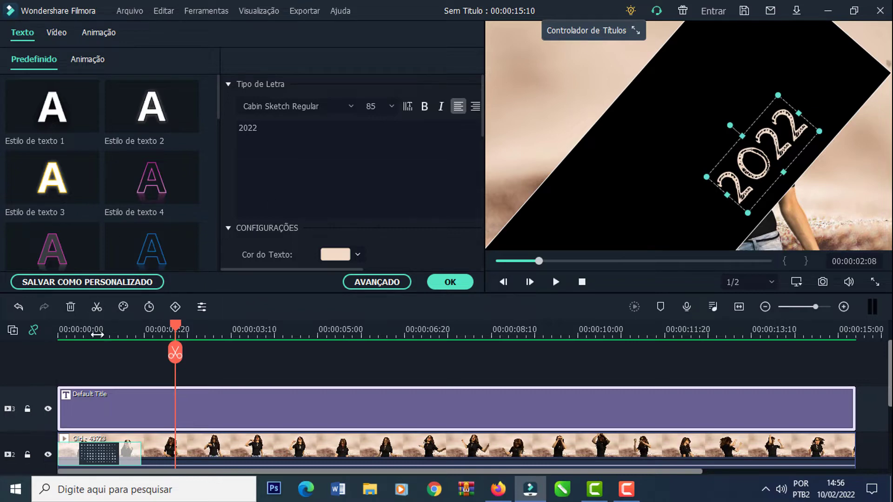
- Magnify the timeline and place the playhead at 00:00:02:00
{"action": "key", "text": "ctrl+plus"}
{"action": "left_click", "coordinate": [74, 339]}
{"action": "left_click_drag", "start_coordinate": [73, 339], "coordinate": [262, 358]}
{"action": "left_click_drag", "start_coordinate": [298, 359], "coordinate": [318, 360]}
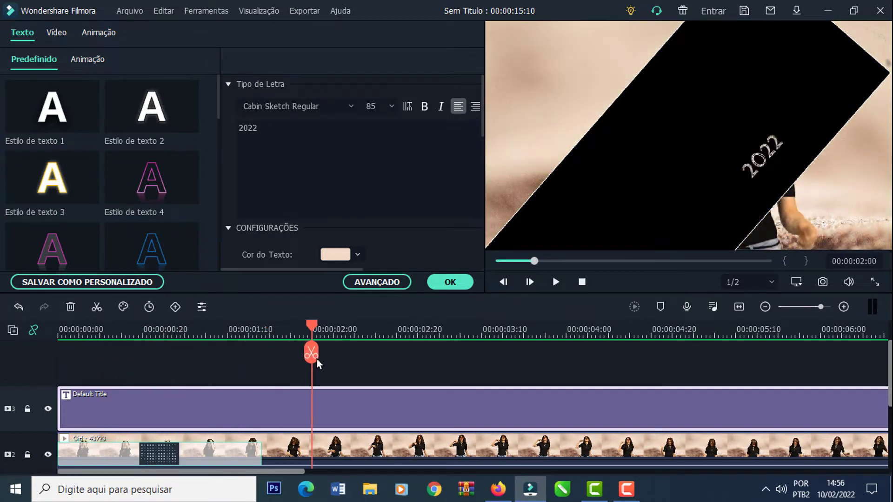
- Set the preview zoom level to 10% and enlarge the black rectangle until it covers the whole video frame
{"action": "left_click", "coordinate": [798, 281]}
{"action": "mouse_move", "coordinate": [791, 361]}
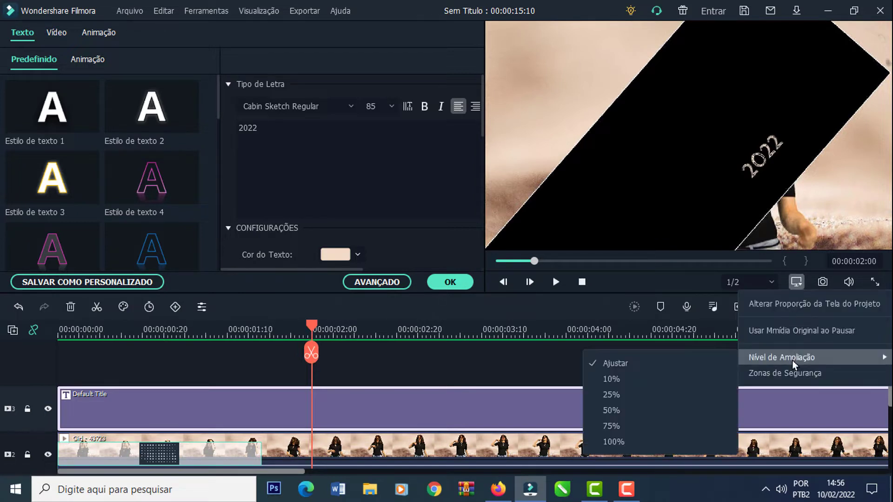
{"action": "left_click", "coordinate": [630, 379]}
{"action": "left_click", "coordinate": [675, 148]}
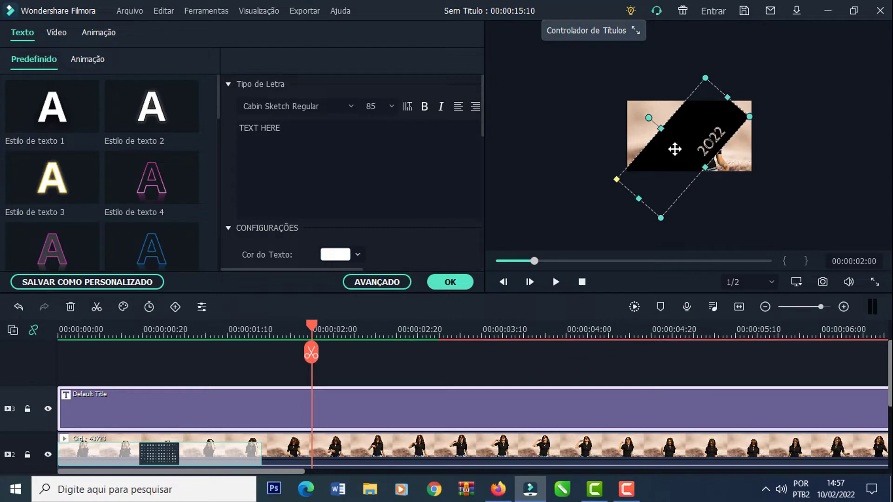
{"action": "left_click_drag", "start_coordinate": [729, 97], "coordinate": [752, 70]}
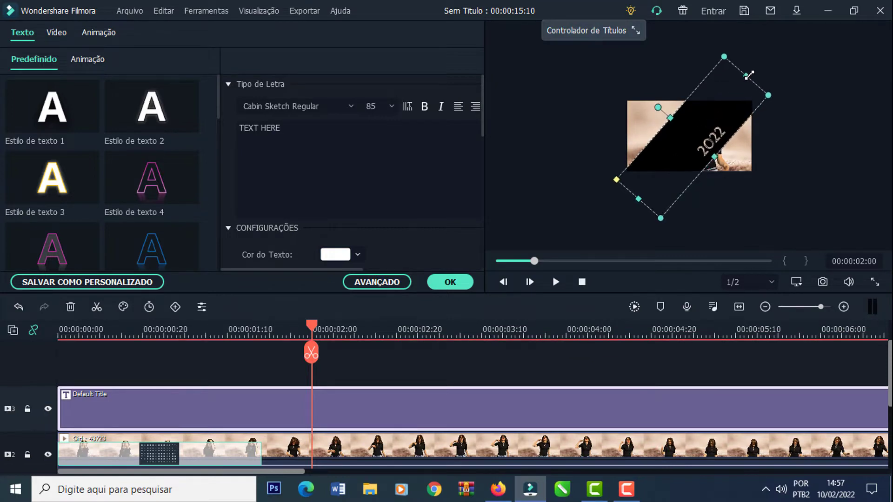
{"action": "left_click_drag", "start_coordinate": [673, 115], "coordinate": [617, 85]}
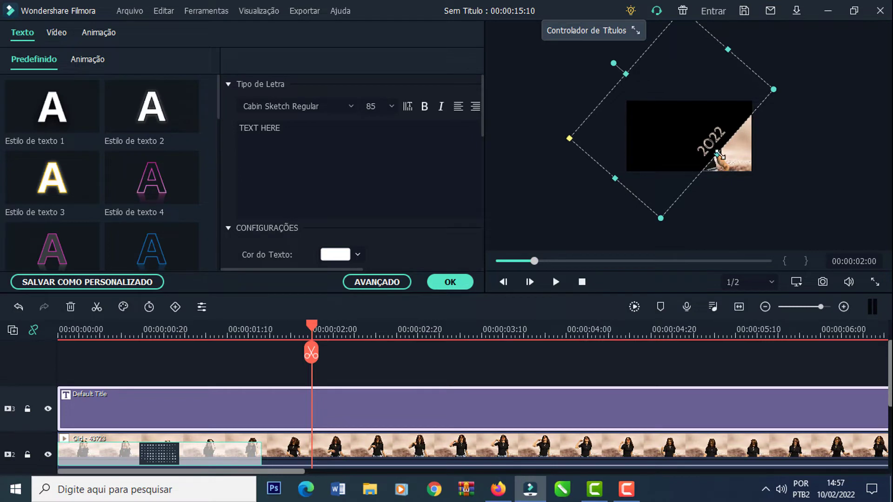
{"action": "left_click_drag", "start_coordinate": [674, 141], "coordinate": [705, 181]}
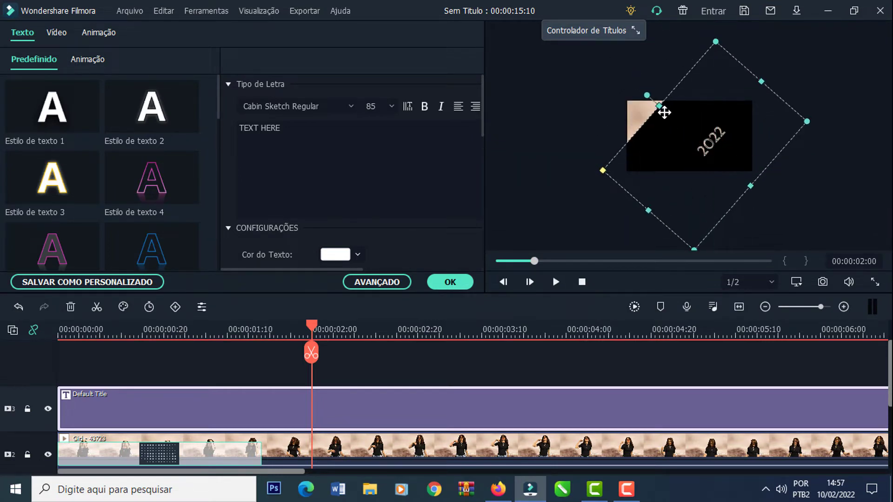
{"action": "left_click_drag", "start_coordinate": [660, 106], "coordinate": [612, 83]}
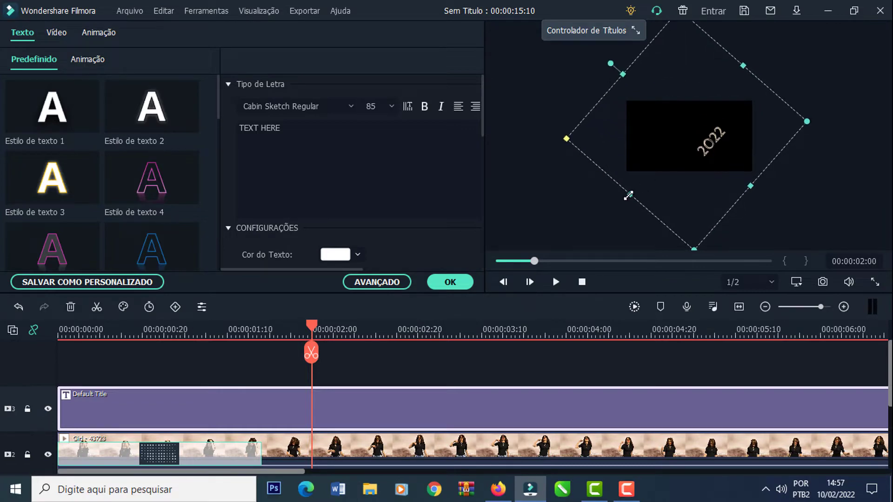
- Move the 2022 text outside the video frame, just beyond its lower-right corner
{"action": "left_click_drag", "start_coordinate": [750, 185], "coordinate": [741, 163]}
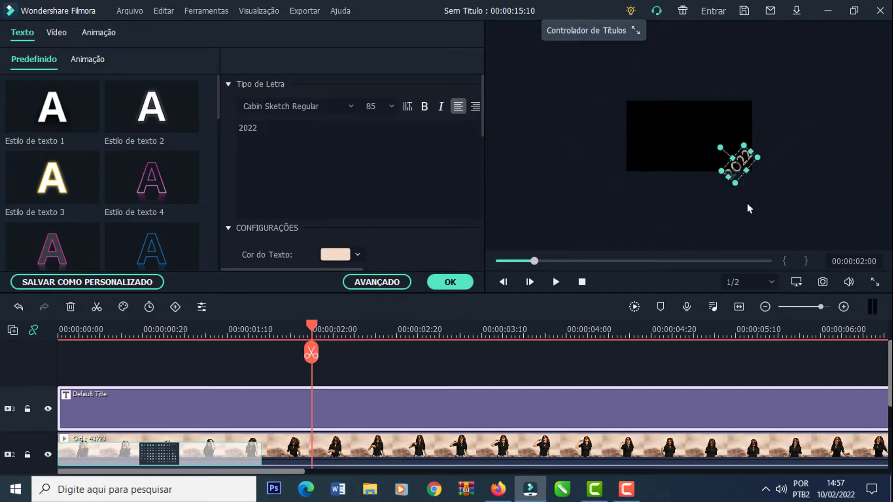
{"action": "left_click", "coordinate": [756, 179]}
{"action": "left_click_drag", "start_coordinate": [743, 177], "coordinate": [763, 183]}
{"action": "left_click", "coordinate": [787, 201]}
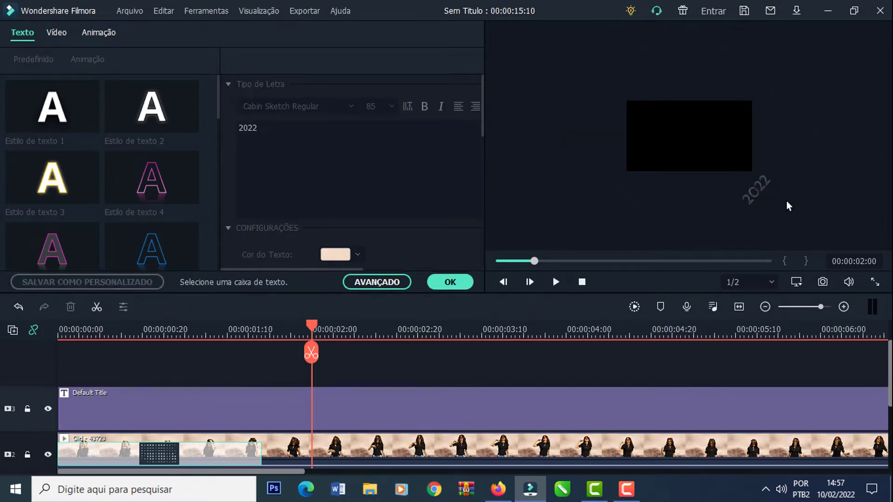
- Extend the black rectangle outward toward the moved 2022 text and confirm the title edits
{"action": "left_click", "coordinate": [760, 205]}
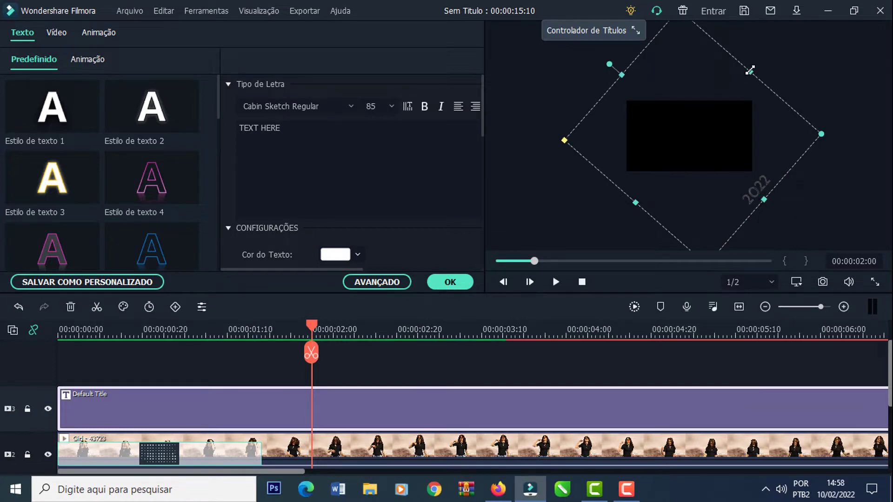
{"action": "left_click_drag", "start_coordinate": [749, 72], "coordinate": [746, 78]}
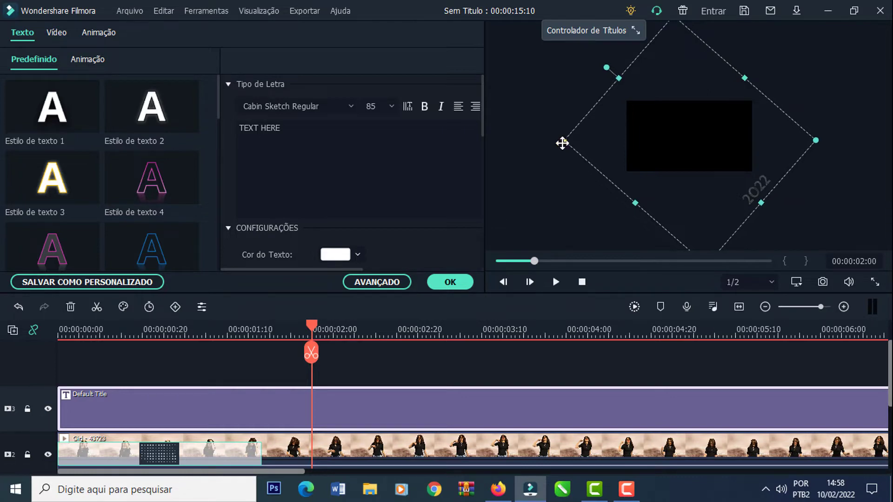
{"action": "left_click", "coordinate": [452, 282]}
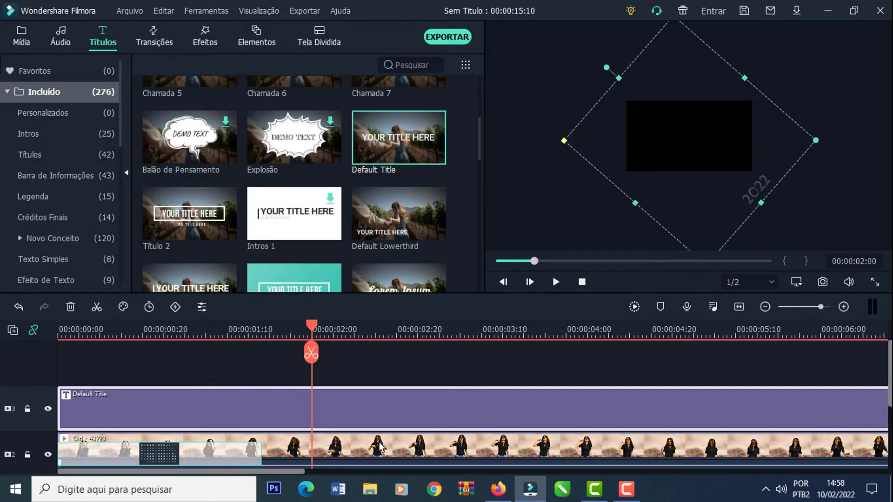
- Add a custom animation keyframe to the Default Title clip at 00:00:02:00
{"action": "double_click", "coordinate": [333, 407]}
{"action": "left_click", "coordinate": [97, 33]}
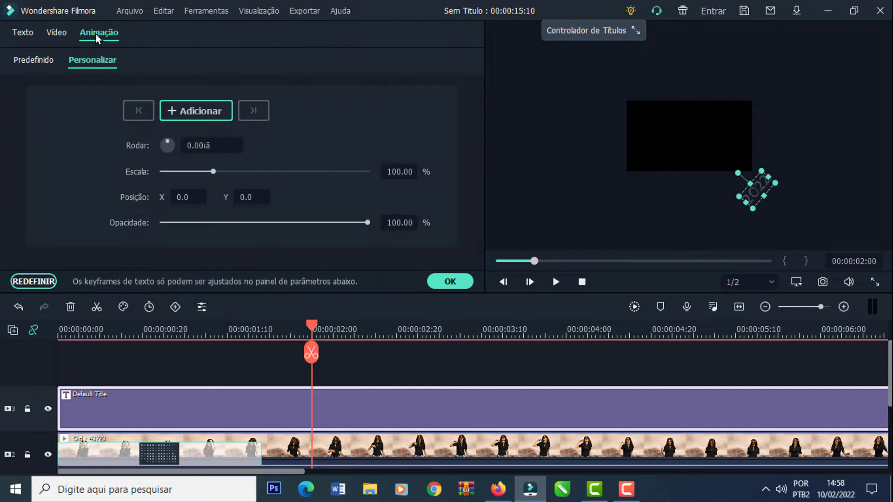
{"action": "left_click", "coordinate": [189, 110]}
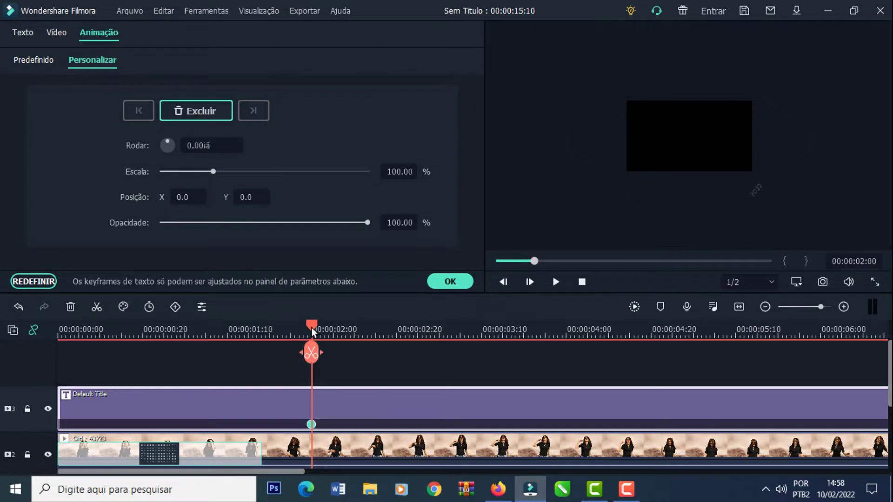
- Move the title's keyframe back to about 00:00:01:00 and create a second keyframe at 00:00:02:00 with position X 4
{"action": "left_click_drag", "start_coordinate": [313, 331], "coordinate": [228, 327]}
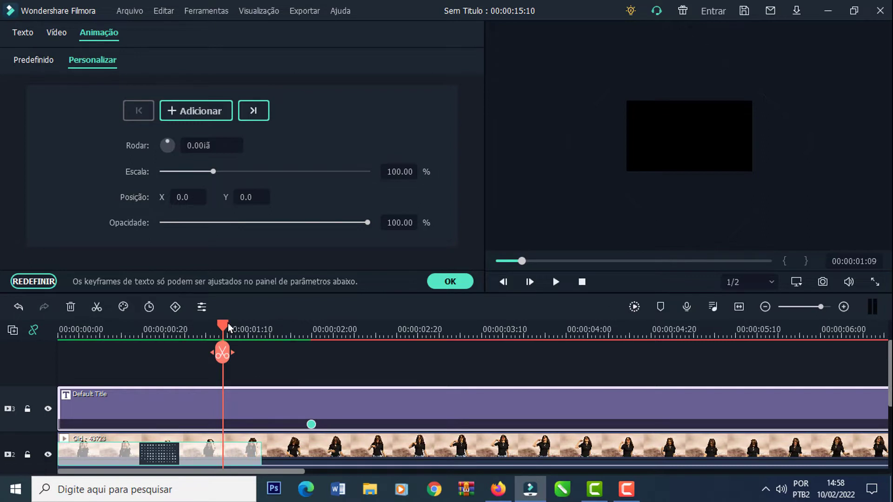
{"action": "left_click_drag", "start_coordinate": [311, 424], "coordinate": [188, 425]}
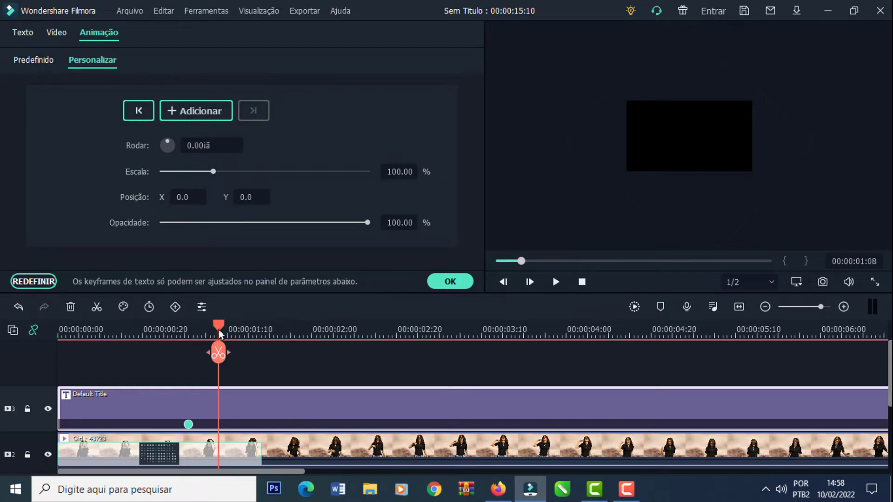
{"action": "left_click_drag", "start_coordinate": [220, 333], "coordinate": [315, 336]}
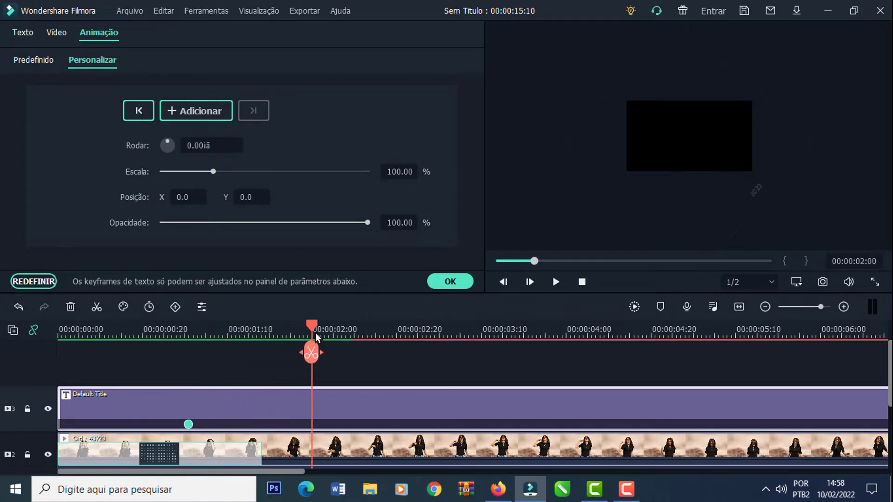
{"action": "double_click", "coordinate": [189, 197]}
{"action": "type", "text": "4"}
{"action": "key", "text": "Return"}
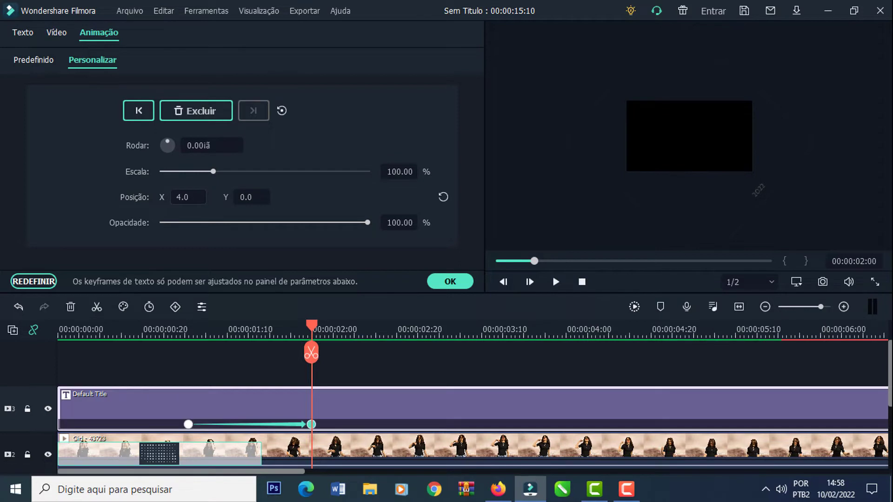
- Try the title position X -237, Y 10 on the keyframe at 00:00:02:00
{"action": "left_click", "coordinate": [252, 197]}
{"action": "type", "text": "10"}
{"action": "key", "text": "Return"}
{"action": "left_click", "coordinate": [187, 197]}
{"action": "type", "text": "-83"}
{"action": "key", "text": "Return"}
{"action": "type", "text": "-204"}
{"action": "key", "text": "Return"}
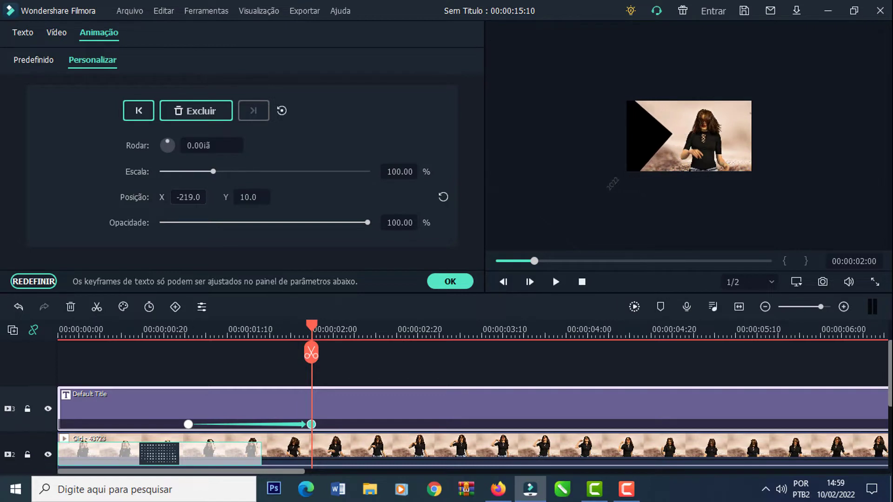
{"action": "type", "text": "-234"}
{"action": "key", "text": "Return"}
{"action": "type", "text": "-237"}
{"action": "key", "text": "Return"}
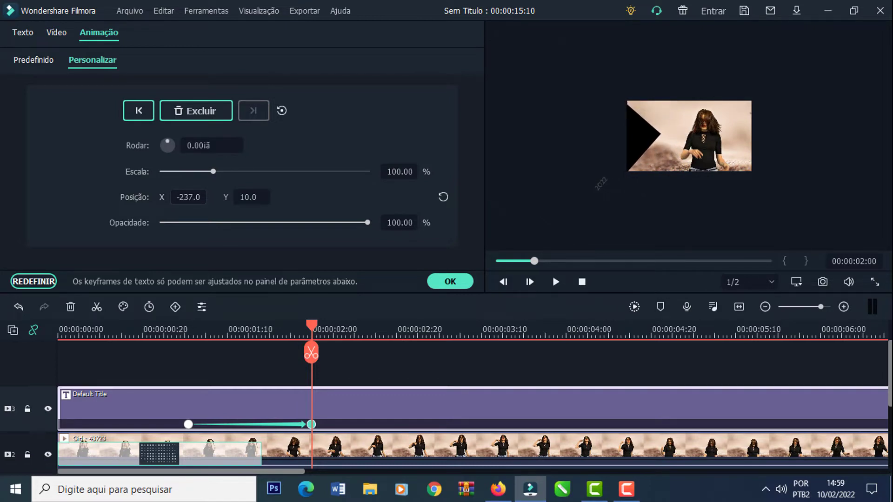
- Set the title's position to X -130, Y 134 on the keyframe at 00:00:02:00
{"action": "left_click_drag", "start_coordinate": [241, 200], "coordinate": [301, 200]}
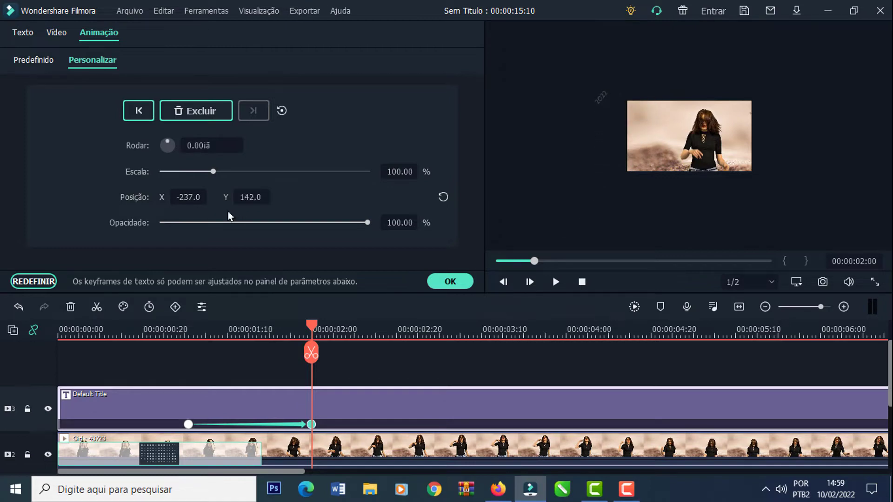
{"action": "left_click_drag", "start_coordinate": [189, 197], "coordinate": [245, 200]}
{"action": "left_click_drag", "start_coordinate": [189, 200], "coordinate": [182, 200]}
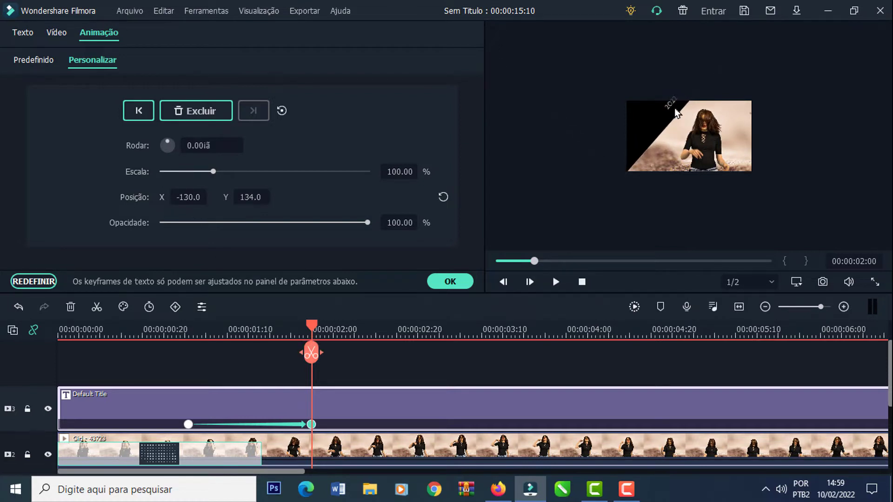
- Move the 2022 text onto the black corner triangle and enlarge it, setting the preview zoom level to fit (Ajustar)
{"action": "left_click_drag", "start_coordinate": [666, 108], "coordinate": [653, 130]}
{"action": "left_click_drag", "start_coordinate": [311, 353], "coordinate": [346, 344]}
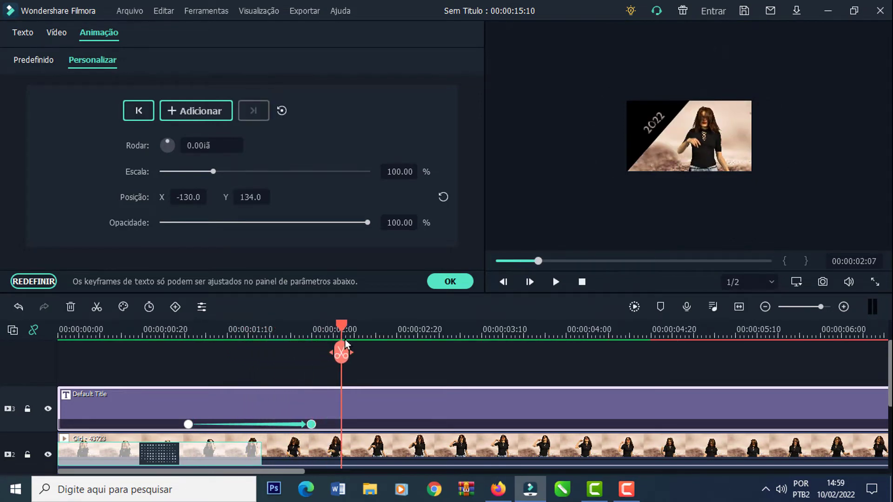
{"action": "left_click", "coordinate": [797, 283]}
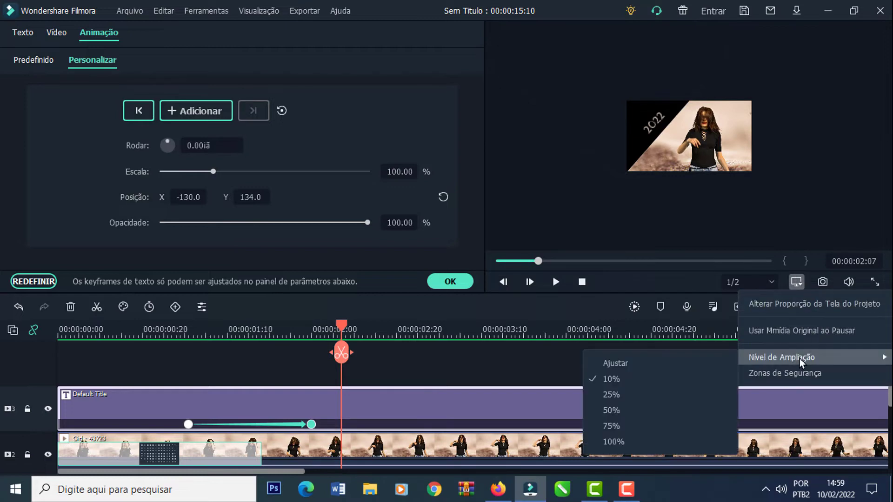
{"action": "mouse_move", "coordinate": [763, 364]}
{"action": "left_click", "coordinate": [616, 365]}
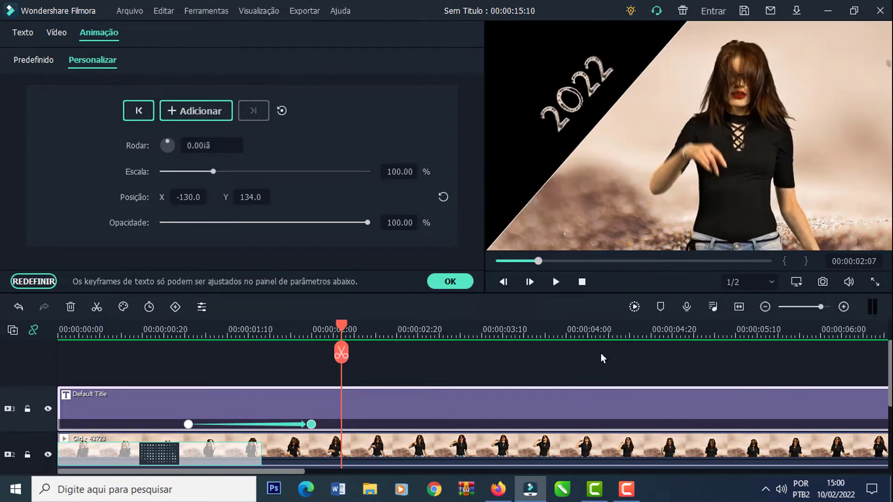
{"action": "left_click_drag", "start_coordinate": [577, 123], "coordinate": [553, 127]}
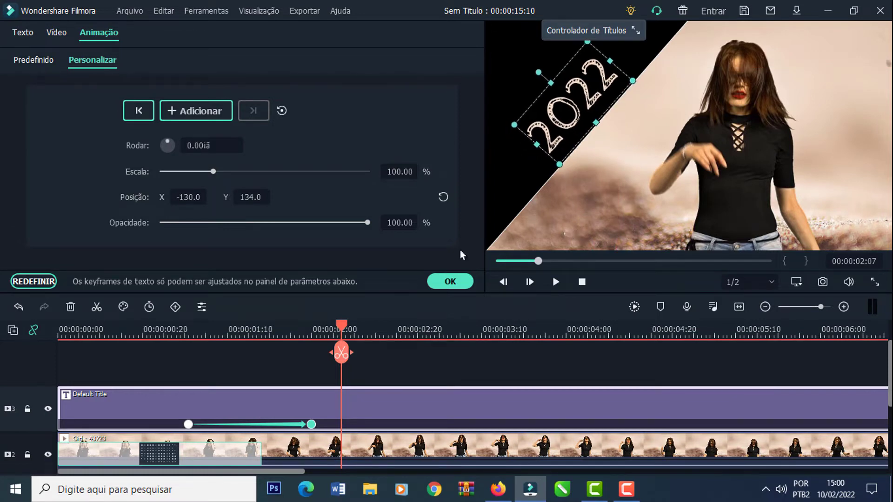
- Play the video to check the animated title, and confirm the title edits
{"action": "key", "text": "Home"}
{"action": "left_click", "coordinate": [555, 282]}
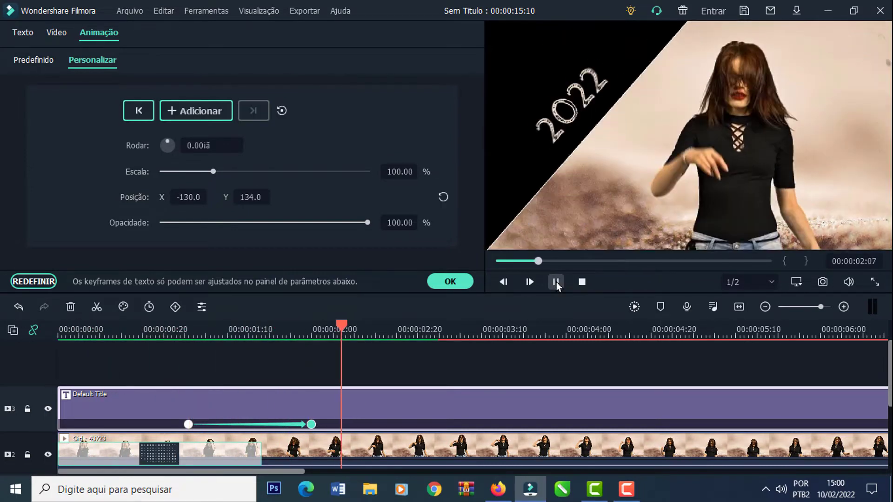
{"action": "left_click", "coordinate": [556, 282]}
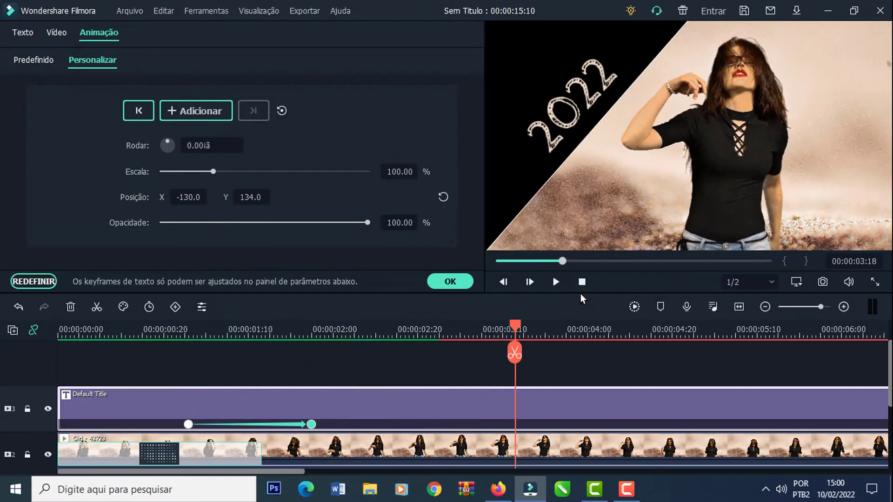
{"action": "left_click", "coordinate": [456, 284]}
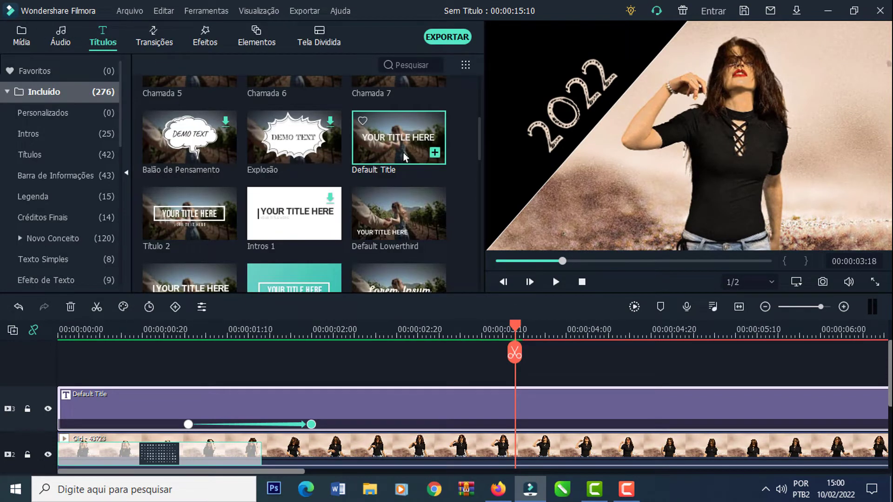
- Add another Default Title on a new track at the start of the timeline and extend it to the end of the existing title
{"action": "left_click_drag", "start_coordinate": [405, 157], "coordinate": [61, 367]}
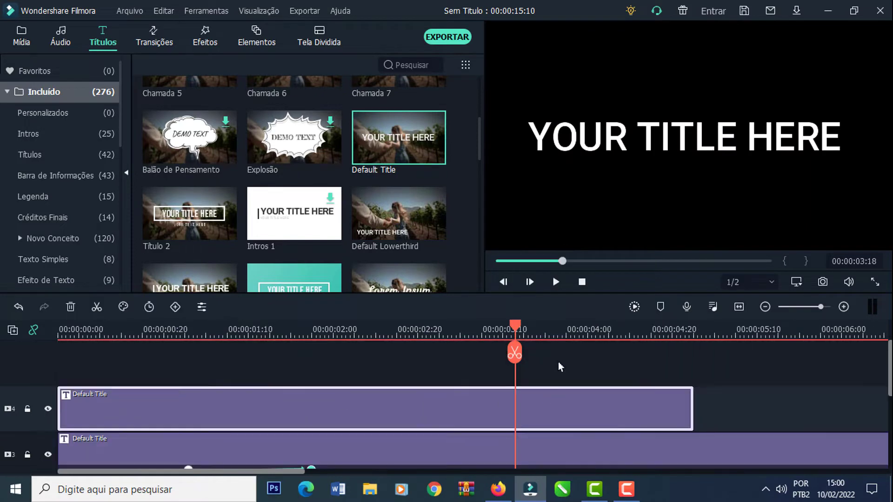
{"action": "scroll", "coordinate": [561, 368], "scroll_direction": "down", "scroll_amount": 3}
{"action": "left_click", "coordinate": [739, 307]}
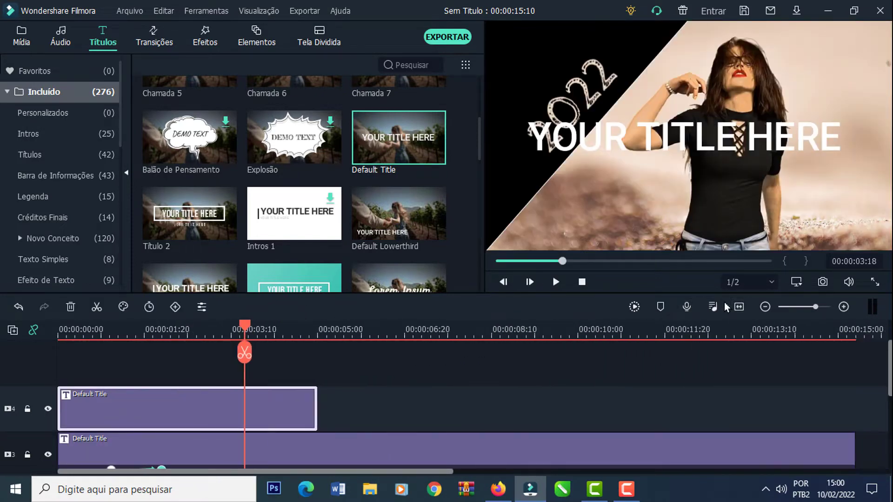
{"action": "left_click_drag", "start_coordinate": [318, 420], "coordinate": [854, 421]}
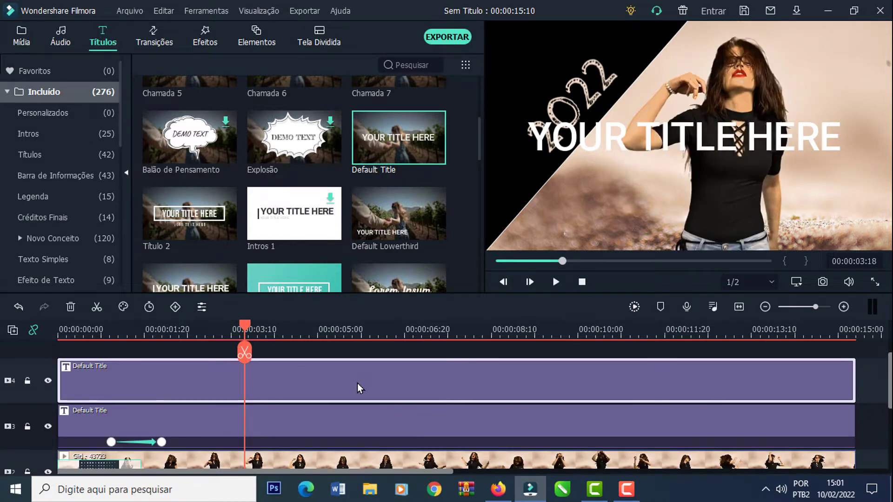
- Open the new title in the advanced text editor and set its font to Cabin Sketch Regular
{"action": "double_click", "coordinate": [357, 384]}
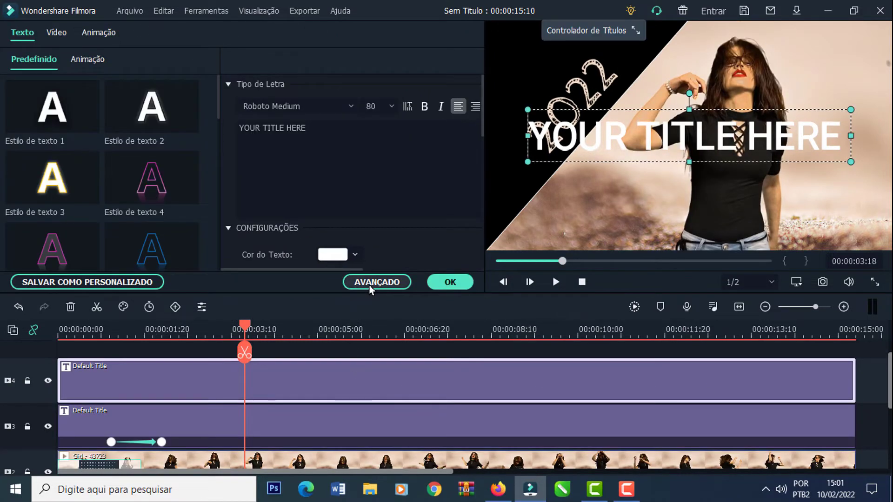
{"action": "left_click", "coordinate": [369, 285]}
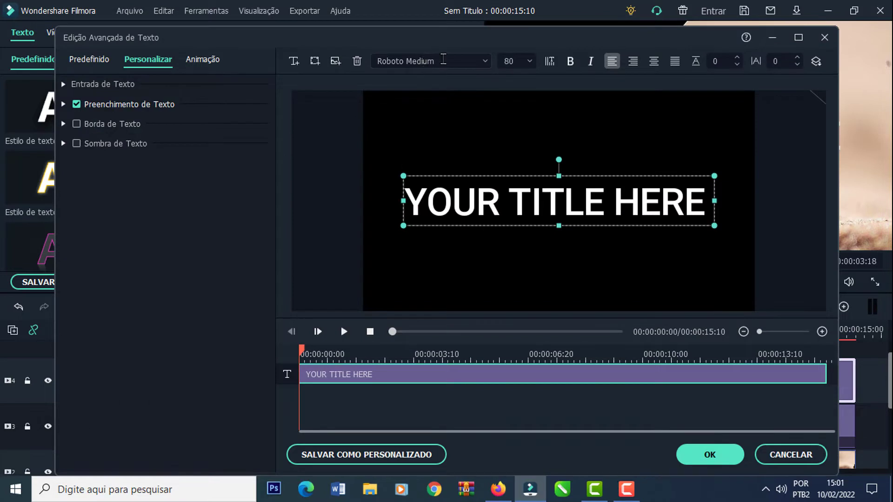
{"action": "left_click", "coordinate": [443, 59]}
{"action": "key", "text": "BackSpace"}
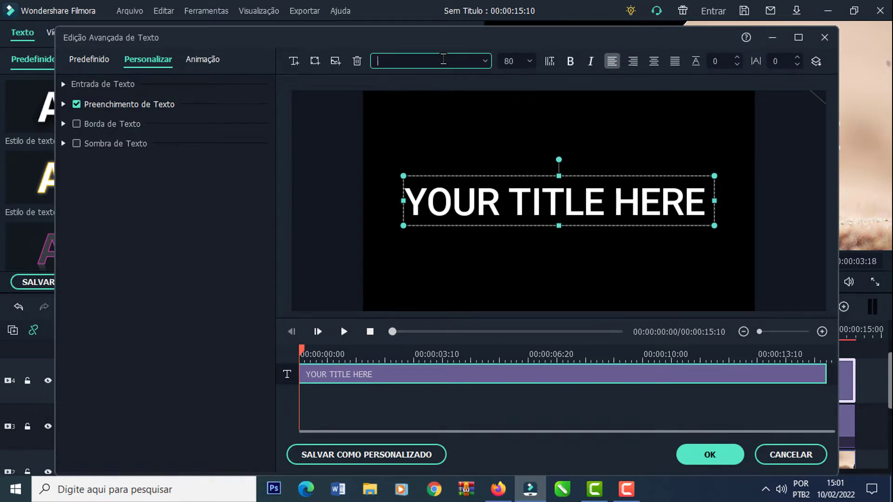
{"action": "type", "text": "CABIn Sketch Regular"}
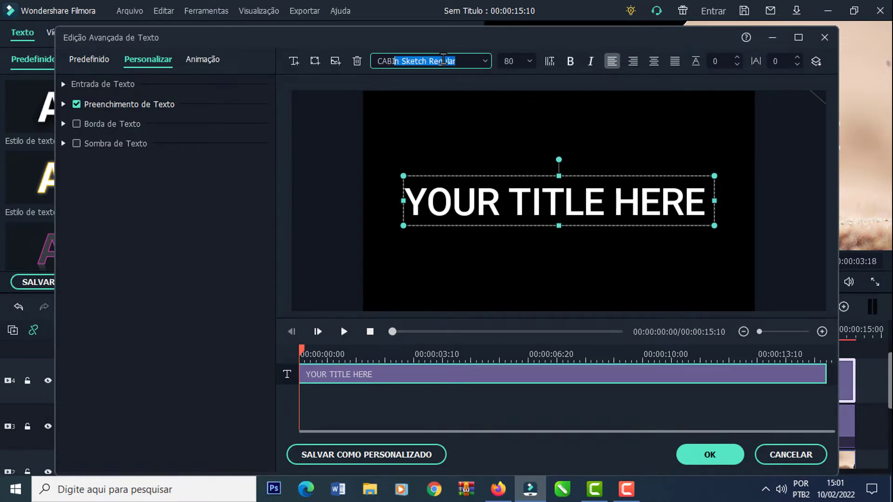
{"action": "key", "text": "Return"}
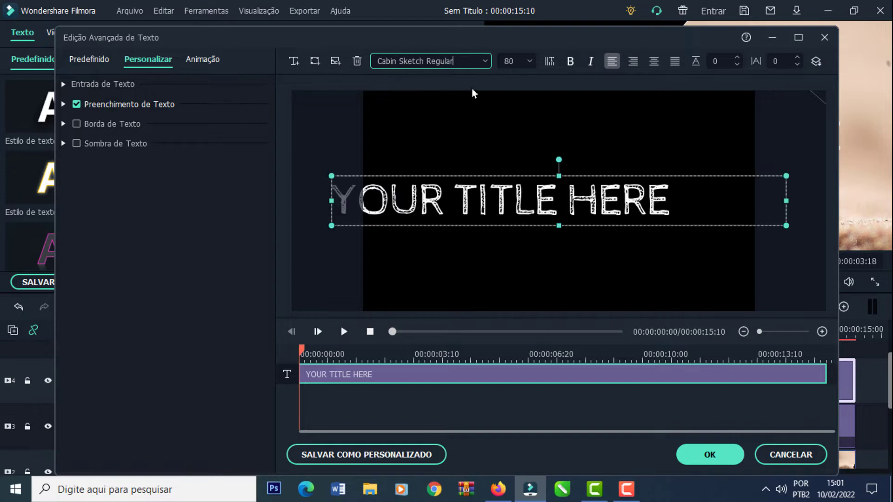
- Set the title text's font size to 40 and its character spacing to -10
{"action": "left_click", "coordinate": [529, 61]}
{"action": "left_click_drag", "start_coordinate": [529, 160], "coordinate": [530, 122]}
{"action": "left_click", "coordinate": [508, 107]}
{"action": "left_click", "coordinate": [773, 64]}
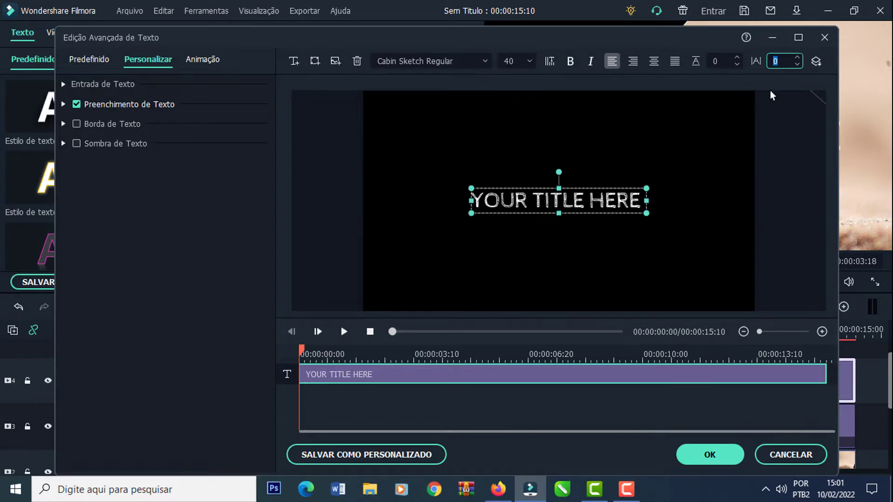
{"action": "type", "text": "-10"}
{"action": "key", "text": "Return"}
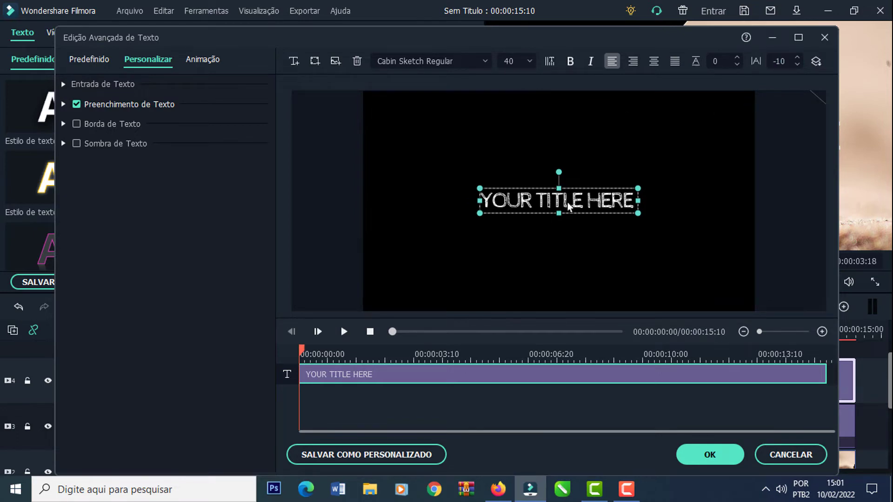
- Replace the title text with "MEU ANO SERÁ ASSIM..." and move it to the bottom centre of the video frame
{"action": "left_click", "coordinate": [63, 84]}
{"action": "left_click", "coordinate": [164, 120]}
{"action": "key", "text": "ctrl+a"}
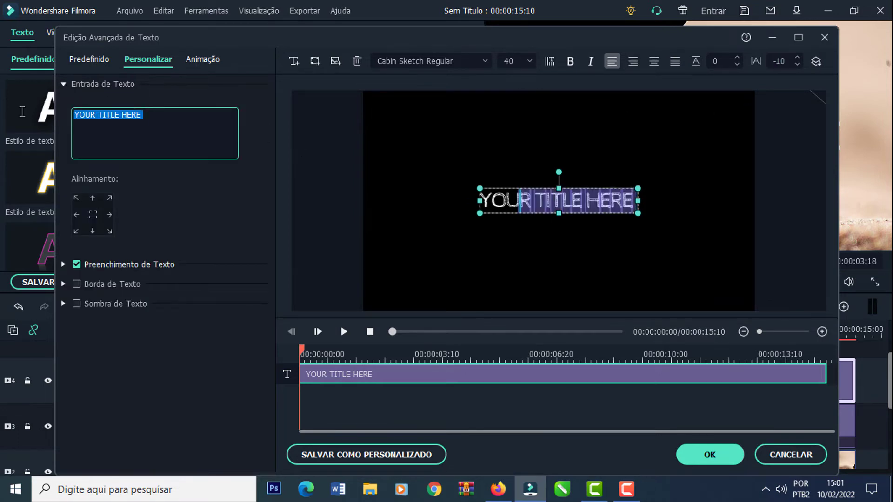
{"action": "type", "text": "ME"}
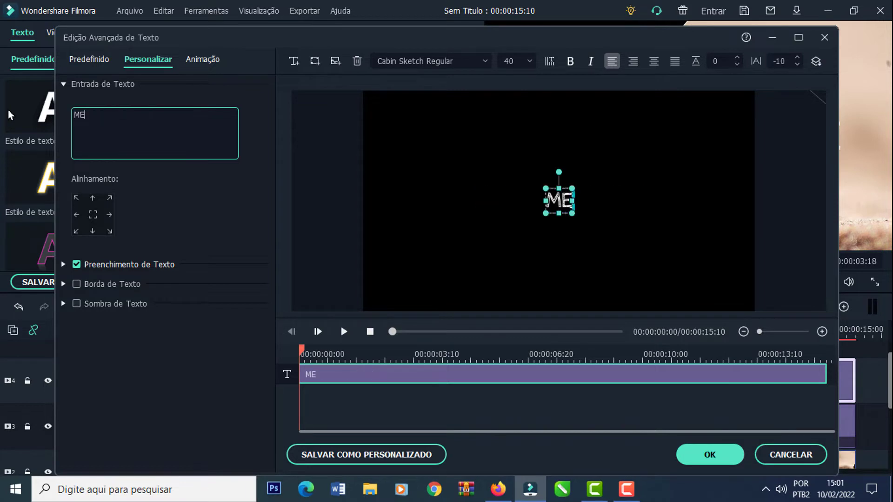
{"action": "type", "text": "U ANO SERÁ ASSIM..."}
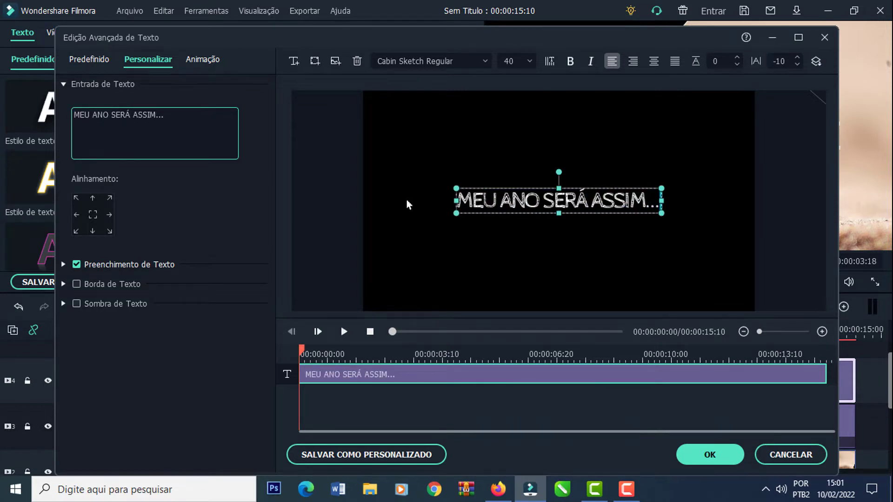
{"action": "left_click", "coordinate": [563, 210]}
{"action": "left_click_drag", "start_coordinate": [562, 211], "coordinate": [571, 290]}
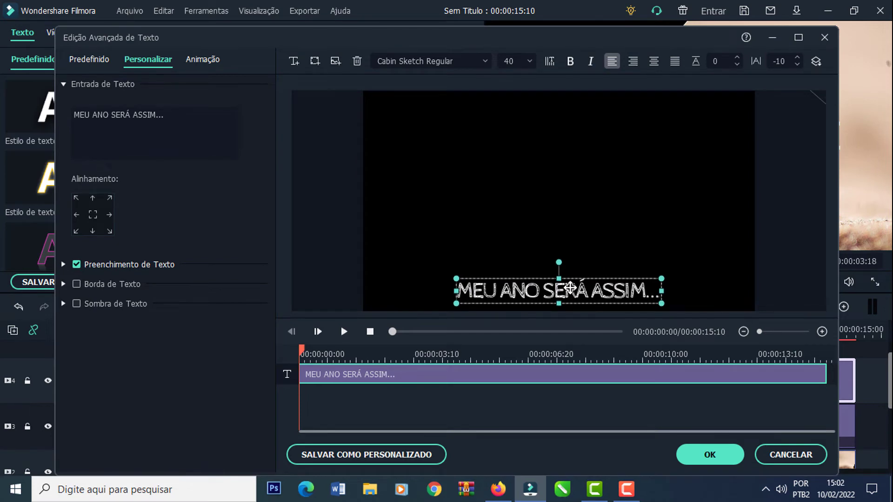
- Add a line shape, extend its left end to the frame's left edge and colour it white (#ffffff)
{"action": "left_click", "coordinate": [315, 61]}
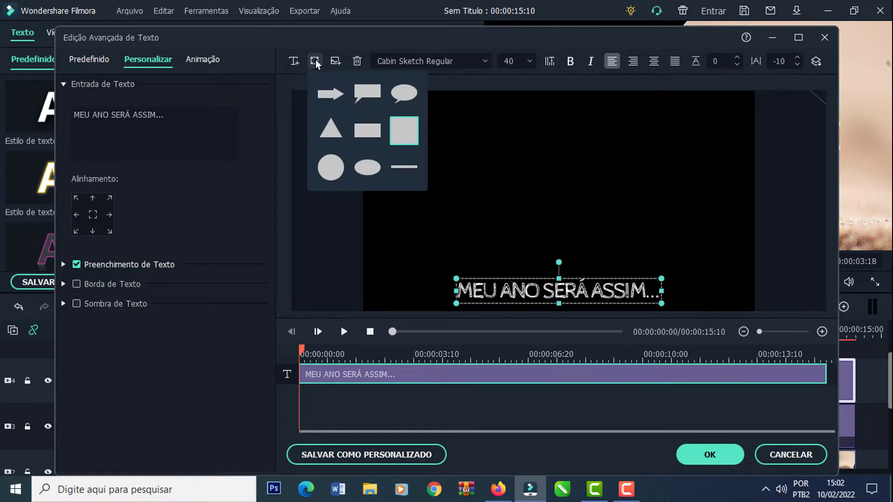
{"action": "left_click", "coordinate": [405, 173]}
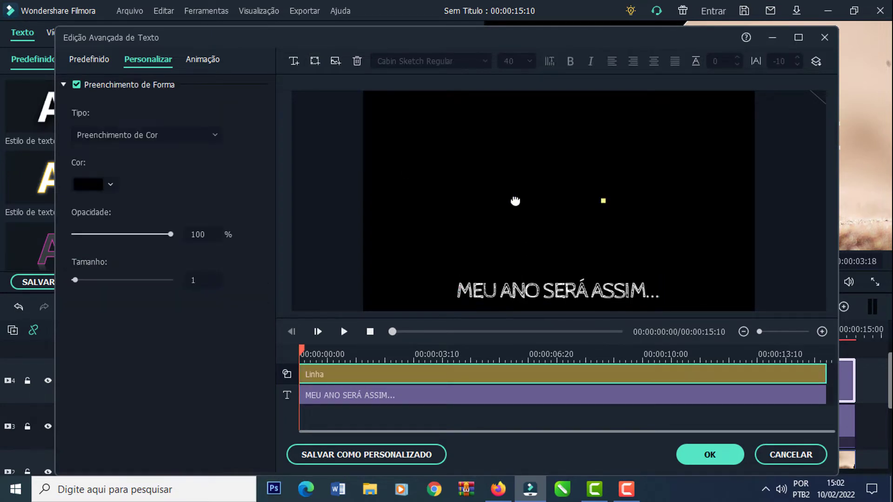
{"action": "left_click_drag", "start_coordinate": [513, 201], "coordinate": [368, 206]}
{"action": "left_click", "coordinate": [110, 184]}
{"action": "left_click", "coordinate": [127, 279]}
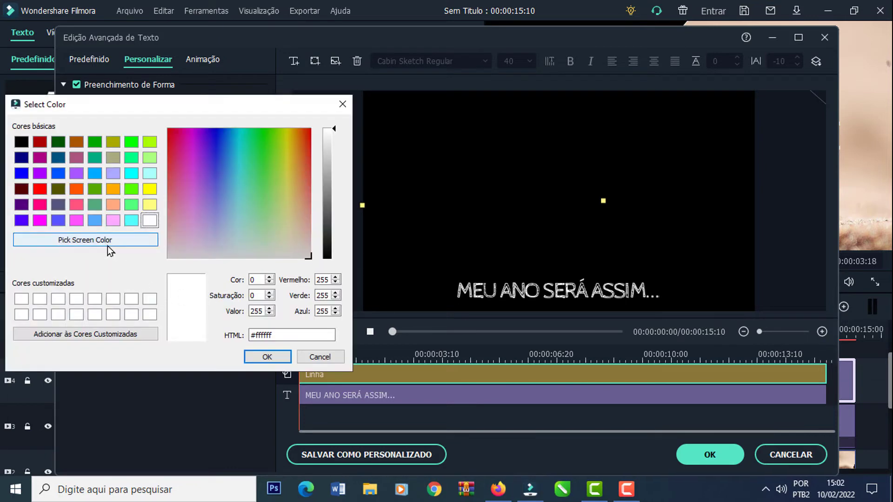
{"action": "left_click", "coordinate": [267, 356]}
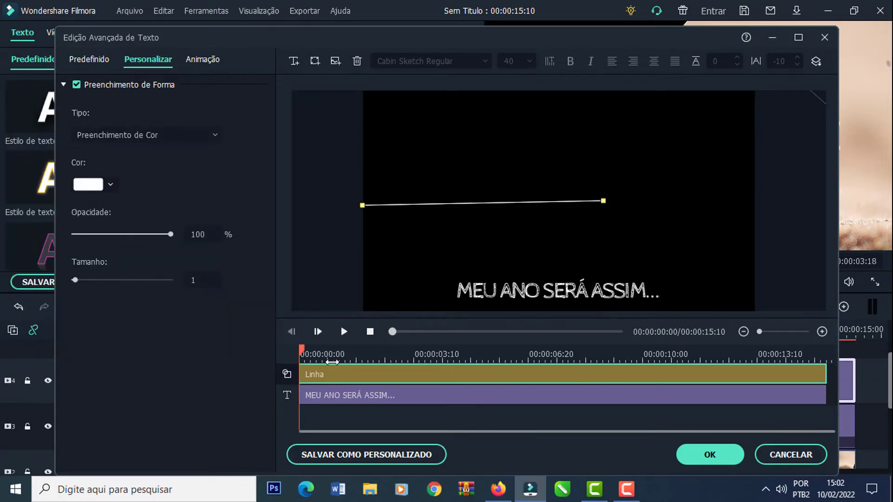
- With the title editor at 00:00:04:01, move the line just above the text and stretch it horizontally past both frame edges
{"action": "left_click_drag", "start_coordinate": [301, 352], "coordinate": [440, 363]}
{"action": "left_click_drag", "start_coordinate": [529, 204], "coordinate": [541, 268]}
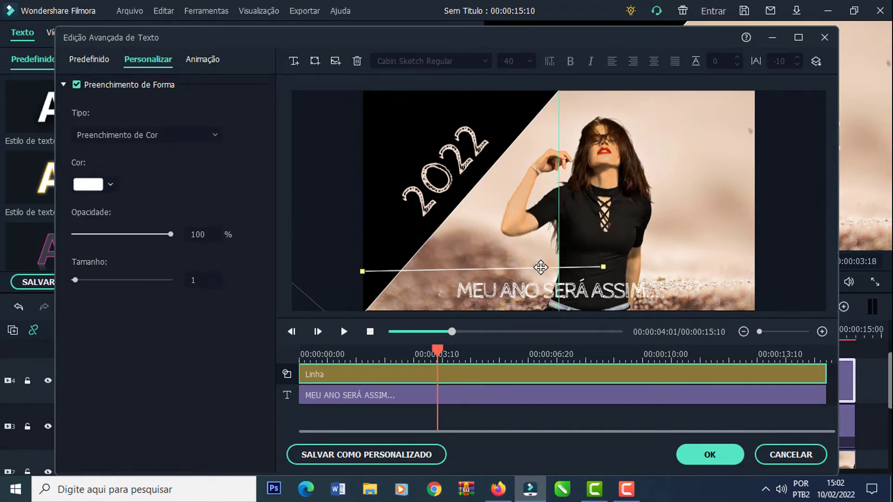
{"action": "left_click_drag", "start_coordinate": [604, 267], "coordinate": [769, 277]}
{"action": "left_click_drag", "start_coordinate": [363, 272], "coordinate": [343, 271]}
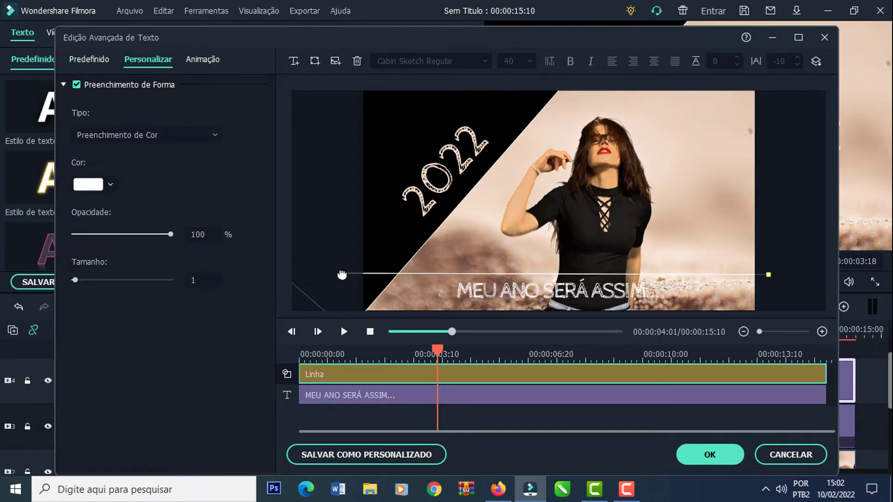
- Extend the white line's right end further past the frame edge and apply the Estrondo! animation to the caption text
{"action": "left_click_drag", "start_coordinate": [770, 277], "coordinate": [778, 272]}
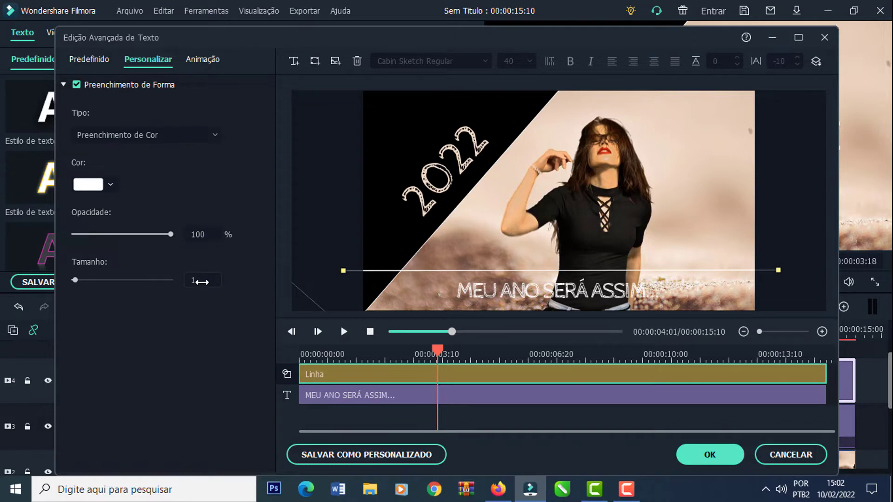
{"action": "left_click_drag", "start_coordinate": [464, 357], "coordinate": [436, 365]}
{"action": "left_click", "coordinate": [398, 397]}
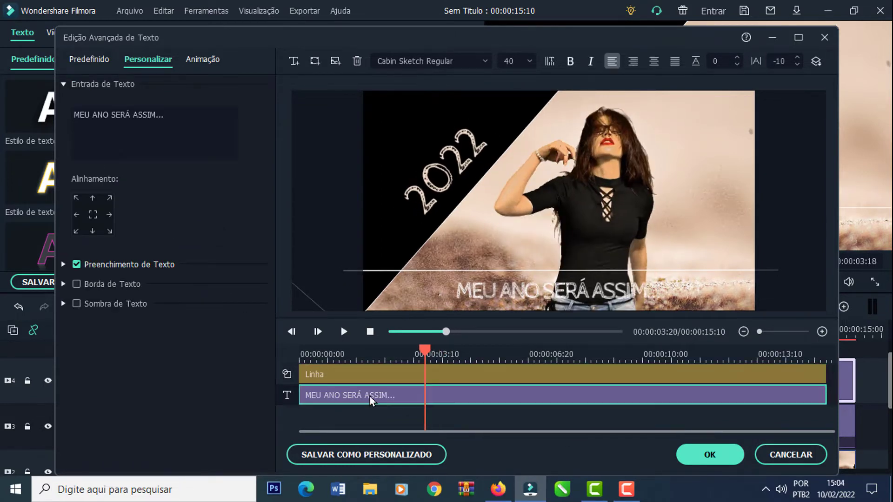
{"action": "left_click", "coordinate": [203, 62]}
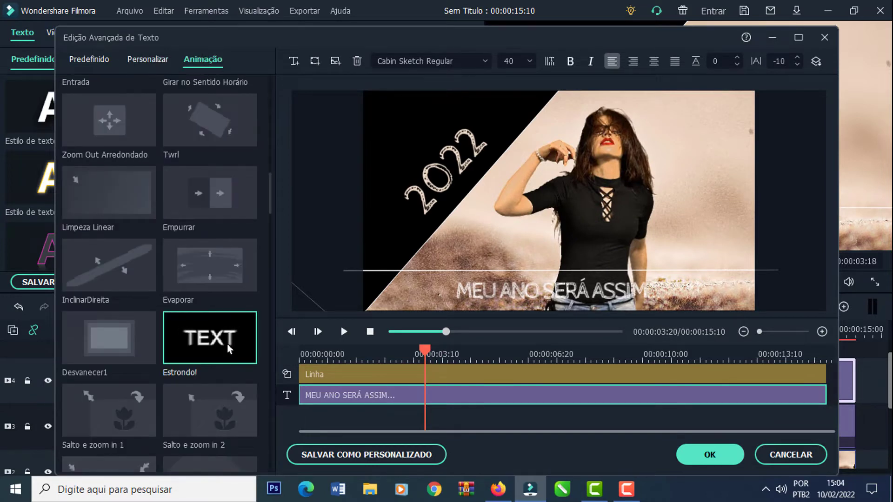
{"action": "left_click", "coordinate": [304, 401]}
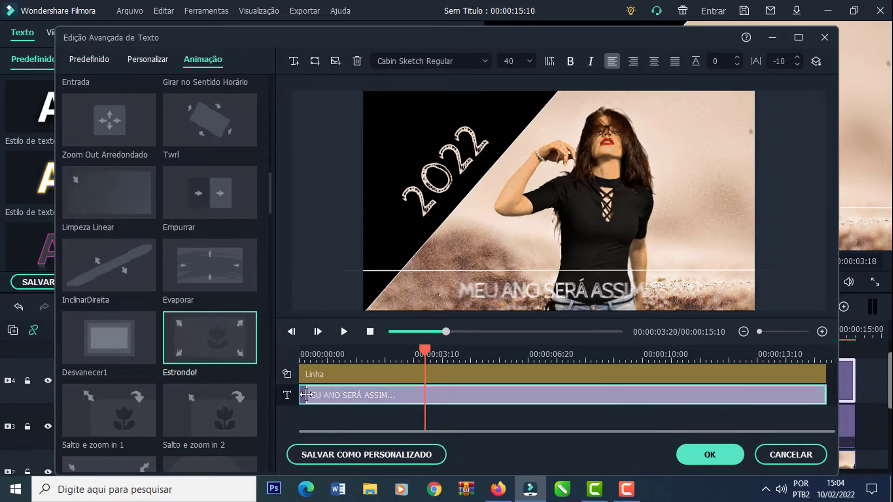
- Trim the caption text clip to start about 1.8 s in and end about 1.5 s before the line clip, and preview the animation
{"action": "left_click_drag", "start_coordinate": [355, 399], "coordinate": [359, 399]}
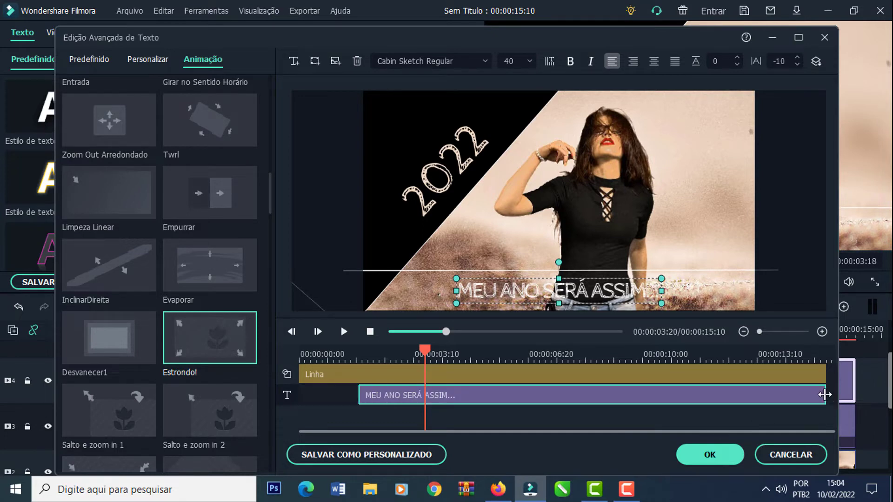
{"action": "left_click_drag", "start_coordinate": [825, 394], "coordinate": [776, 396]}
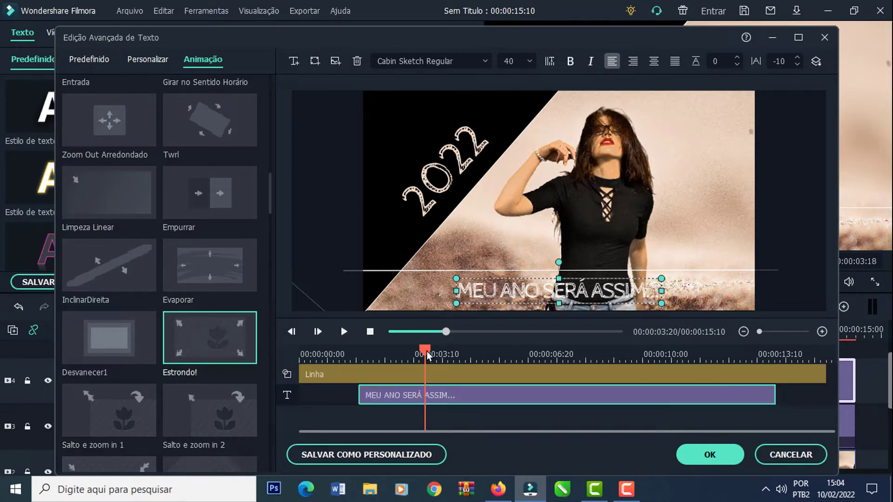
{"action": "left_click", "coordinate": [371, 332]}
{"action": "left_click", "coordinate": [344, 331]}
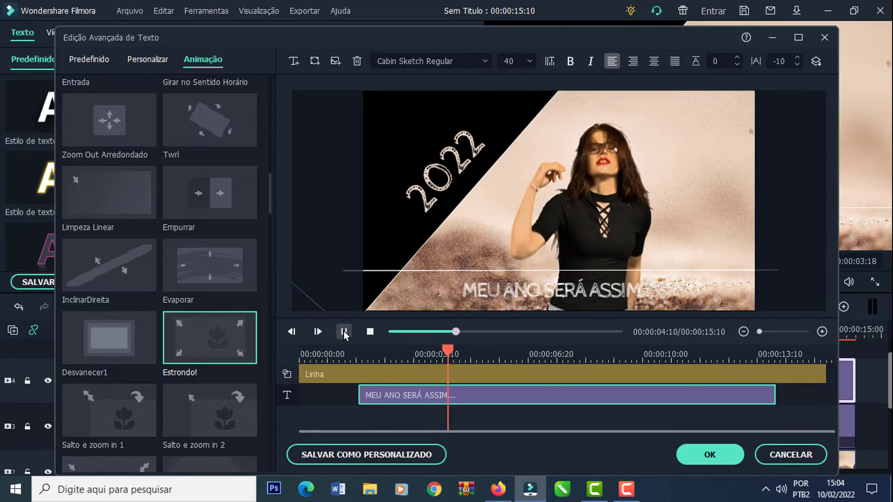
{"action": "left_click", "coordinate": [345, 331]}
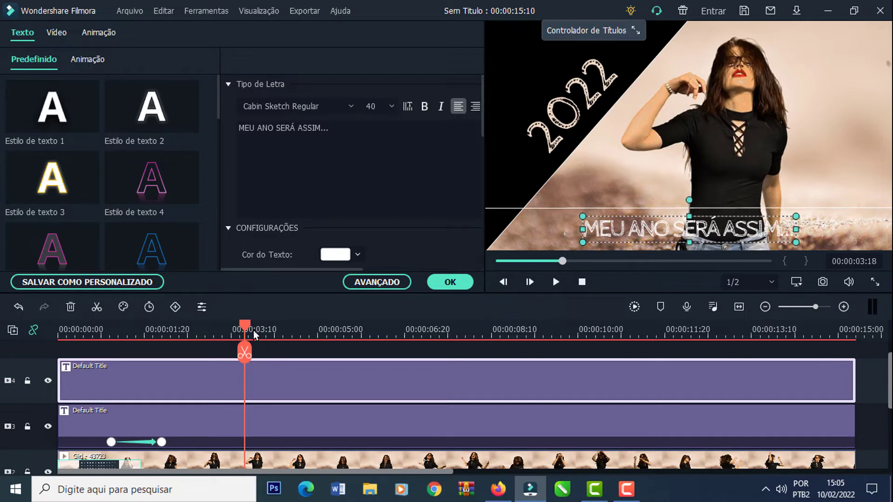
- Add a keyframe to the caption title at 00:00:01:01 and one at 00:00:00:00 with position X at -668.0, and play back the result
{"action": "left_click_drag", "start_coordinate": [249, 330], "coordinate": [111, 330]}
{"action": "left_click", "coordinate": [98, 32]}
{"action": "left_click", "coordinate": [199, 111]}
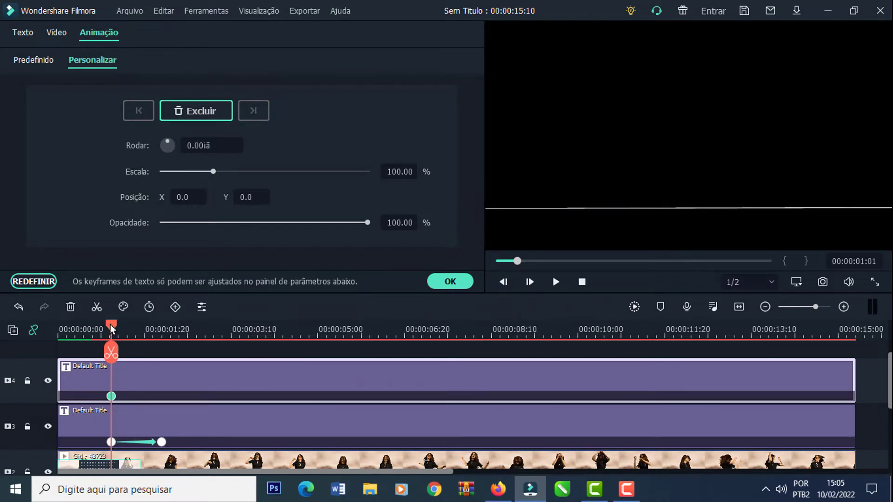
{"action": "left_click_drag", "start_coordinate": [110, 332], "coordinate": [59, 335]}
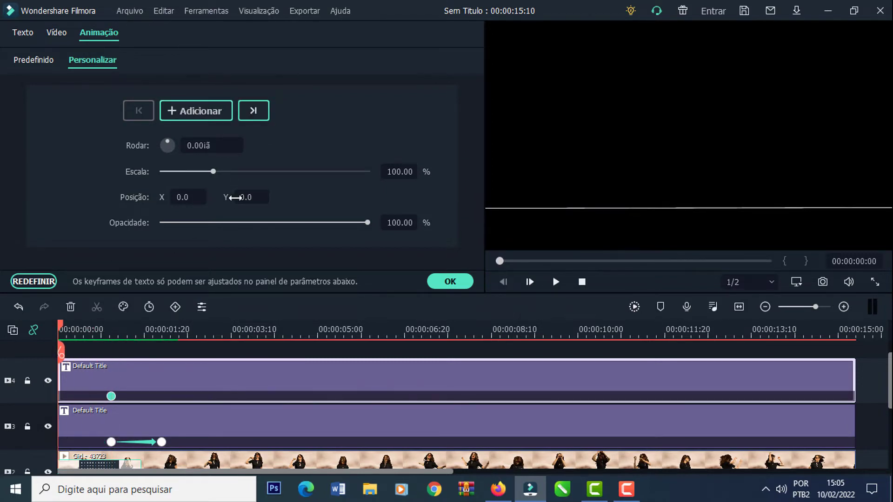
{"action": "left_click_drag", "start_coordinate": [186, 201], "coordinate": [106, 201]}
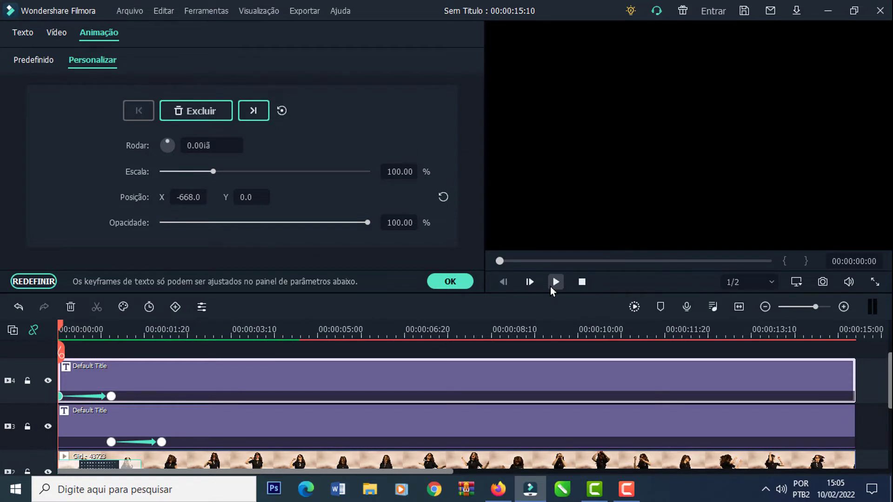
{"action": "left_click", "coordinate": [556, 283]}
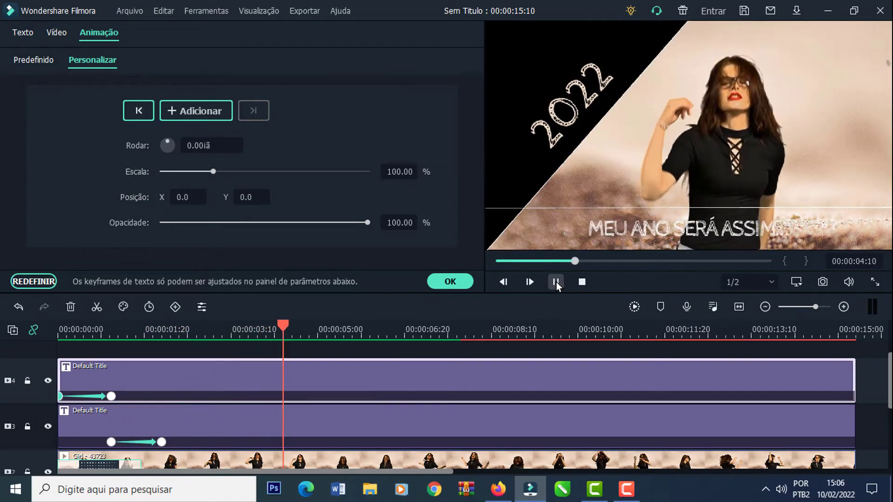
{"action": "left_click", "coordinate": [557, 282]}
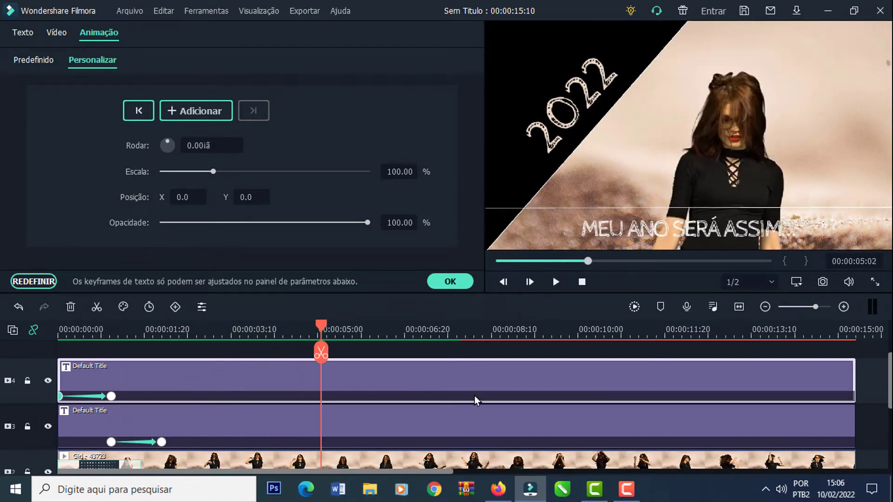
- Apply the advanced Cortar effect to the girl clip on track 2 and open the clip's settings
{"action": "scroll", "coordinate": [456, 409], "scroll_direction": "down", "scroll_amount": 3}
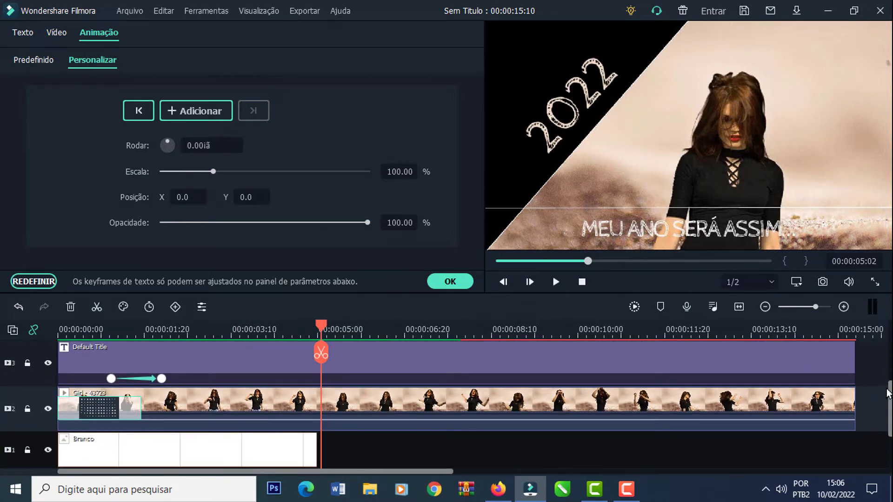
{"action": "left_click", "coordinate": [401, 414]}
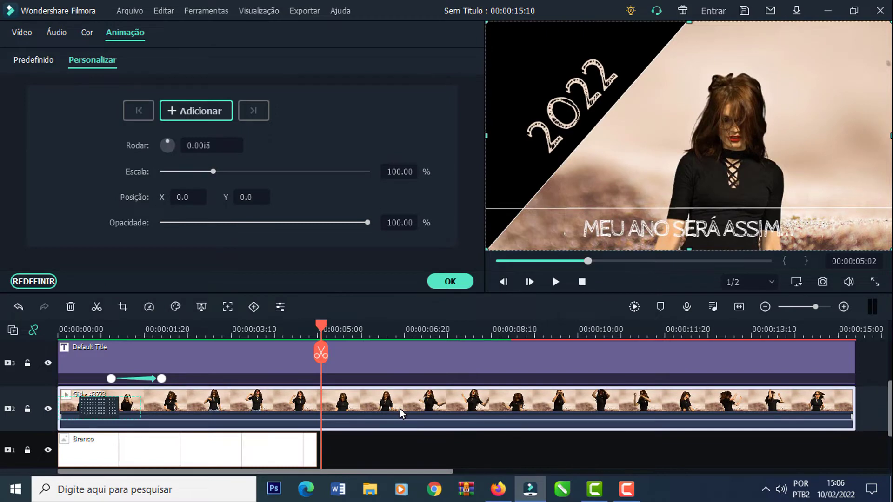
{"action": "left_click", "coordinate": [450, 282]}
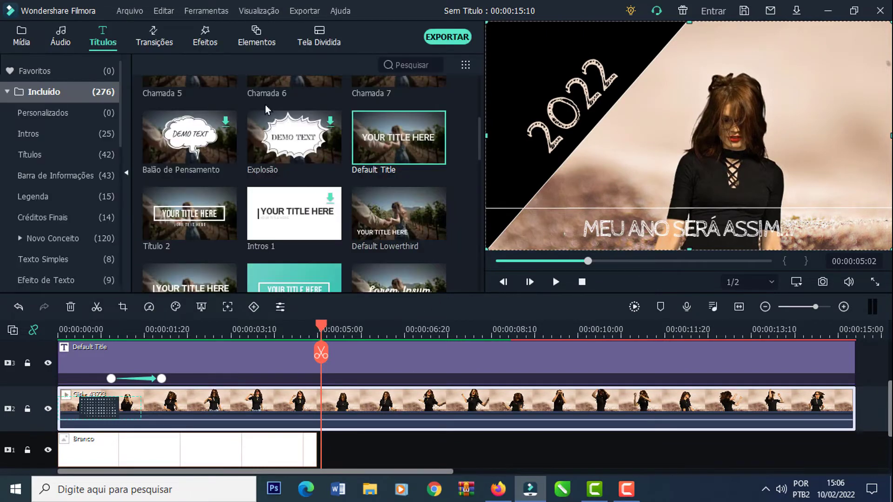
{"action": "left_click", "coordinate": [208, 41]}
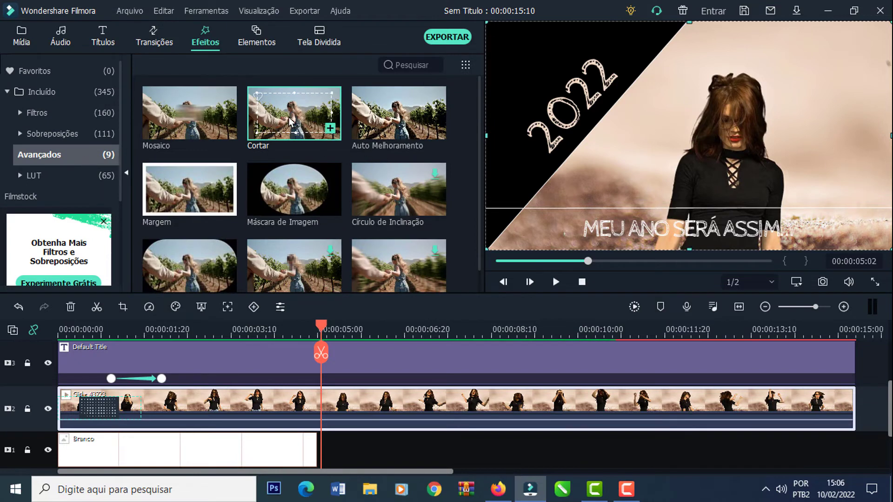
{"action": "left_click_drag", "start_coordinate": [291, 122], "coordinate": [339, 403]}
{"action": "double_click", "coordinate": [340, 408]}
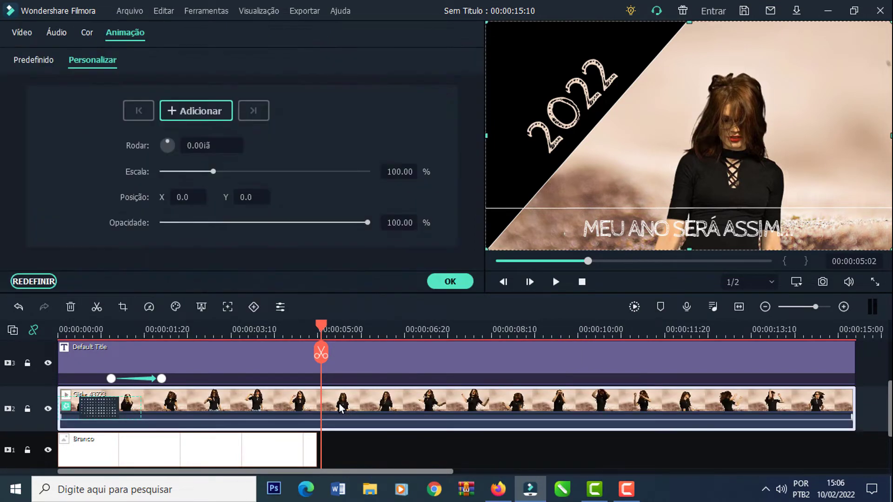
- In the girl clip's Cortar video effect, set the Inferior crop to 16
{"action": "left_click", "coordinate": [22, 33]}
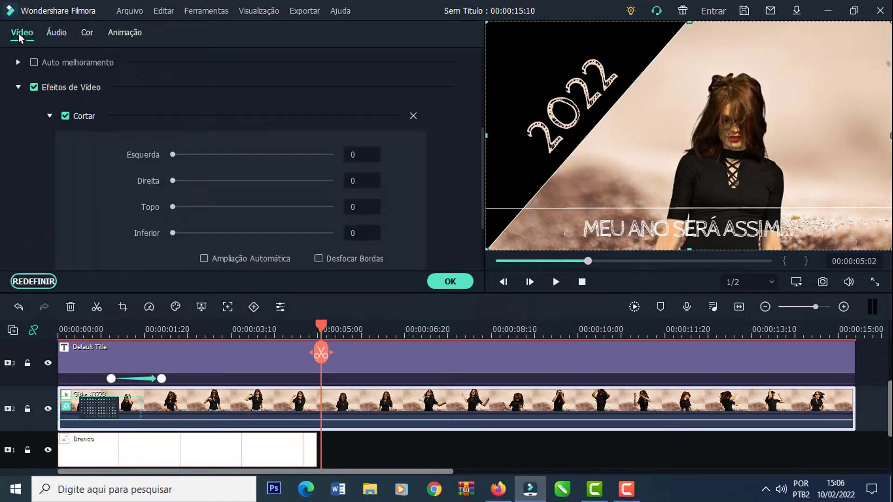
{"action": "left_click", "coordinate": [18, 88]}
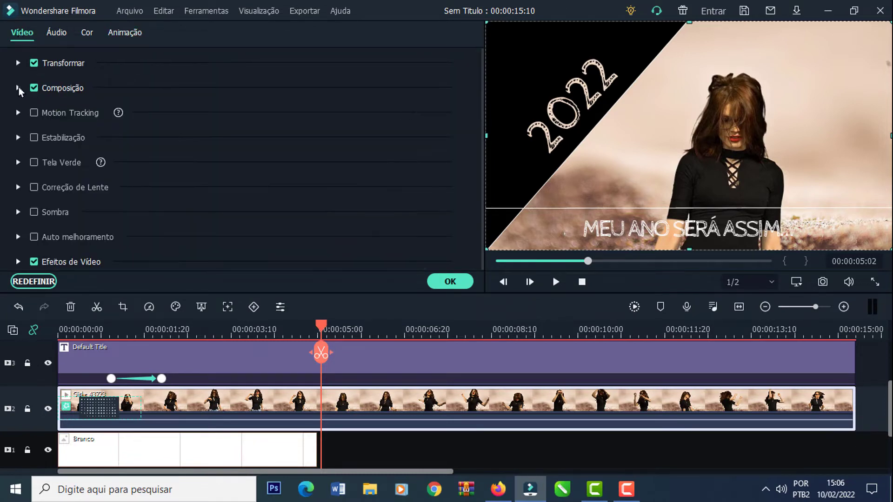
{"action": "left_click", "coordinate": [18, 262]}
{"action": "left_click_drag", "start_coordinate": [484, 140], "coordinate": [346, 235]}
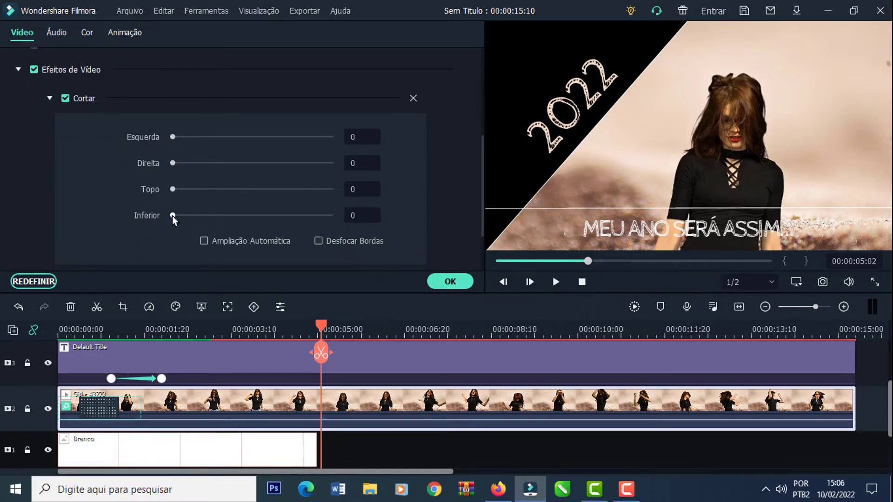
{"action": "left_click_drag", "start_coordinate": [173, 215], "coordinate": [197, 214]}
- At 00:00:06:23, move the girl clip slightly up in the frame and set its Inferior crop to 13
{"action": "left_click_drag", "start_coordinate": [321, 347], "coordinate": [410, 345]}
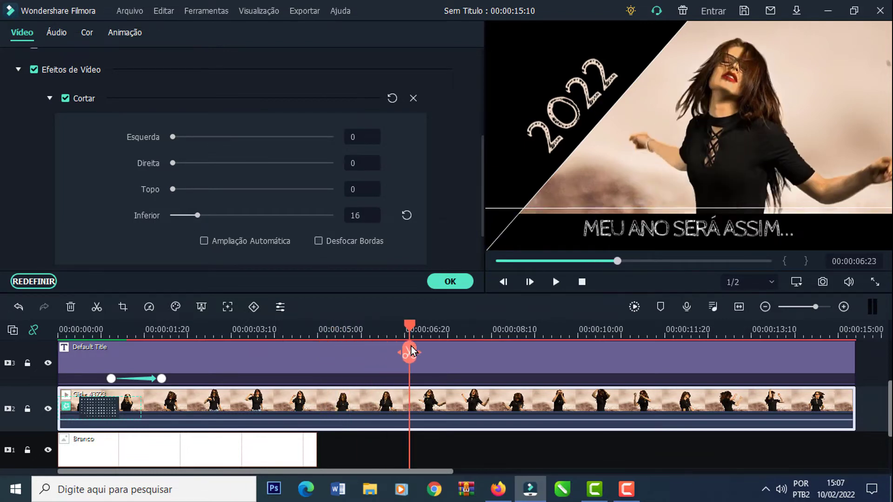
{"action": "left_click", "coordinate": [598, 183]}
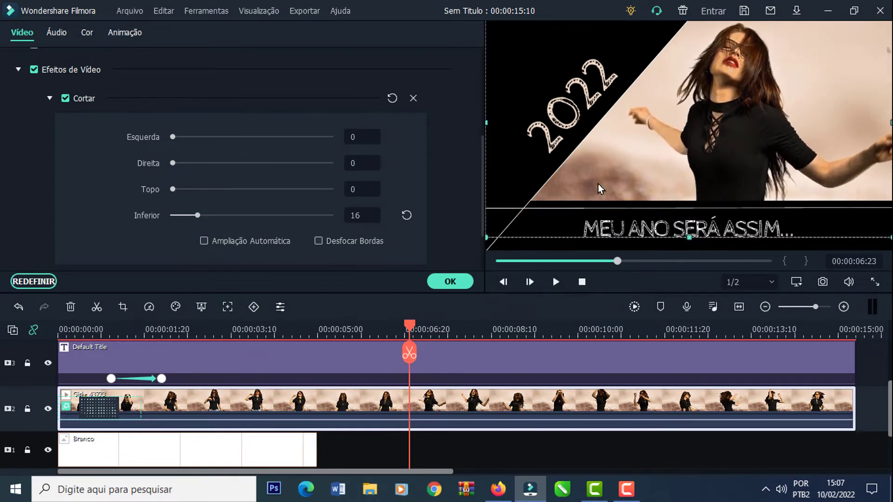
{"action": "left_click_drag", "start_coordinate": [358, 215], "coordinate": [353, 215]}
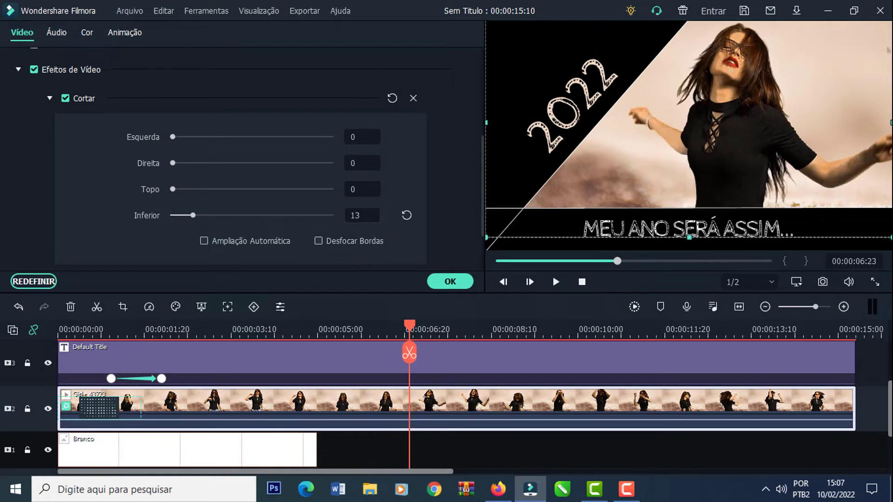
- Magnify the preview to 50% to examine the crop edge along the white line on both sides, and restore the fitted view
{"action": "left_click", "coordinate": [797, 283]}
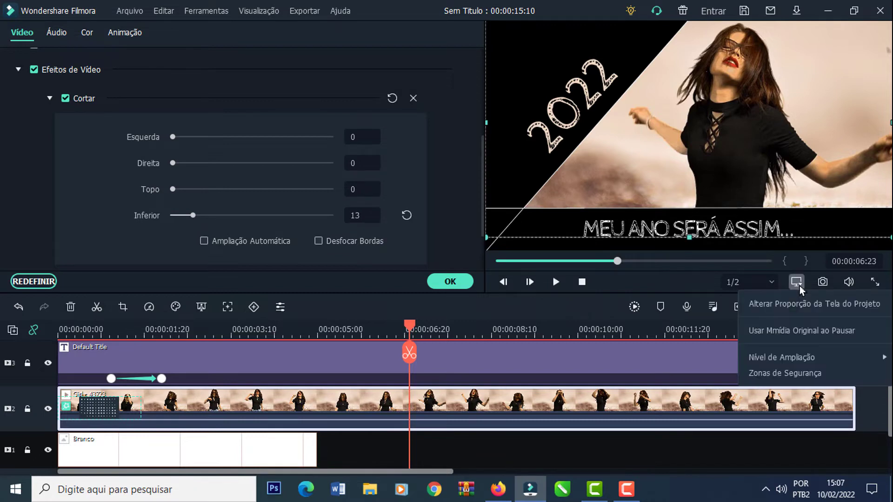
{"action": "mouse_move", "coordinate": [794, 361]}
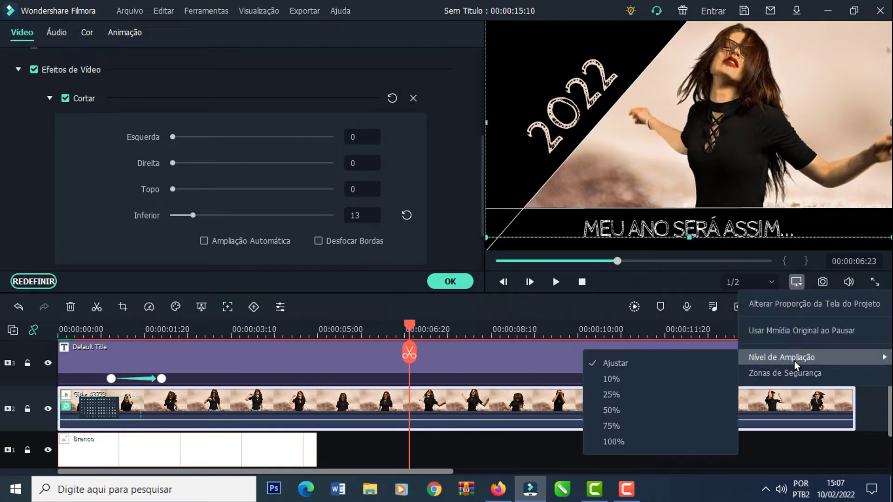
{"action": "left_click", "coordinate": [632, 411]}
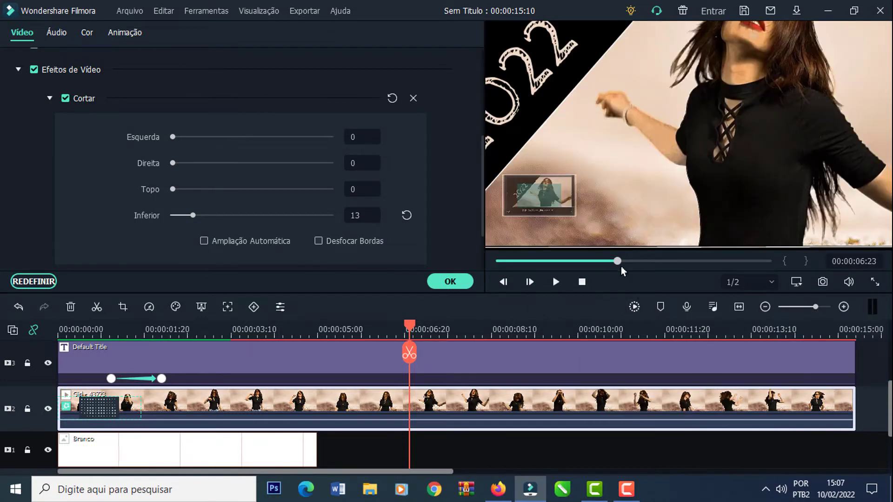
{"action": "left_click_drag", "start_coordinate": [552, 217], "coordinate": [514, 210]}
{"action": "left_click", "coordinate": [634, 184]}
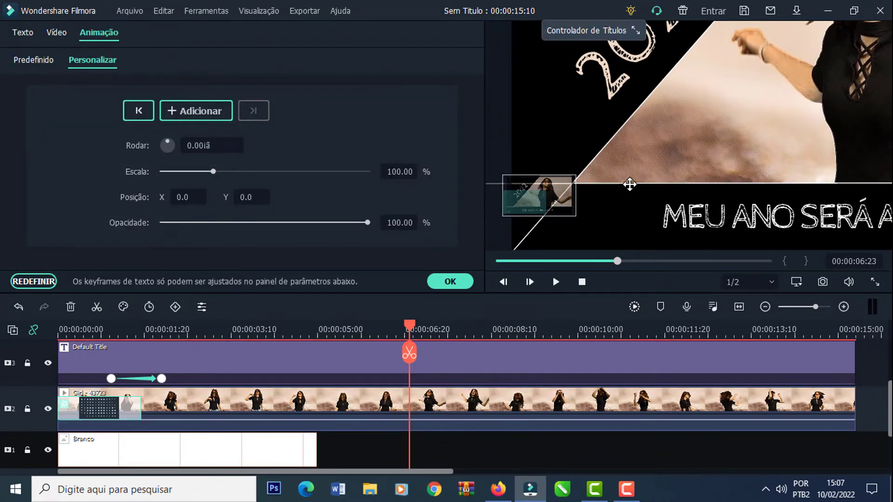
{"action": "left_click_drag", "start_coordinate": [558, 193], "coordinate": [568, 199]}
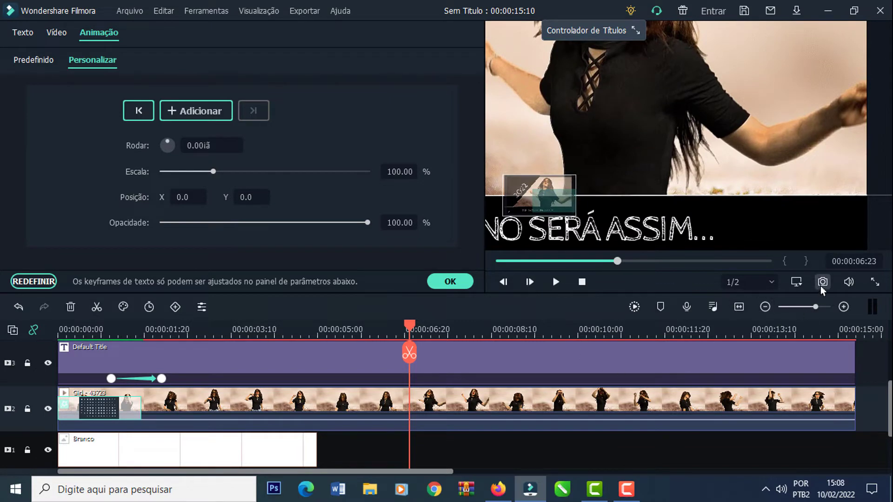
{"action": "left_click", "coordinate": [797, 282]}
{"action": "mouse_move", "coordinate": [786, 357]}
{"action": "left_click", "coordinate": [679, 367]}
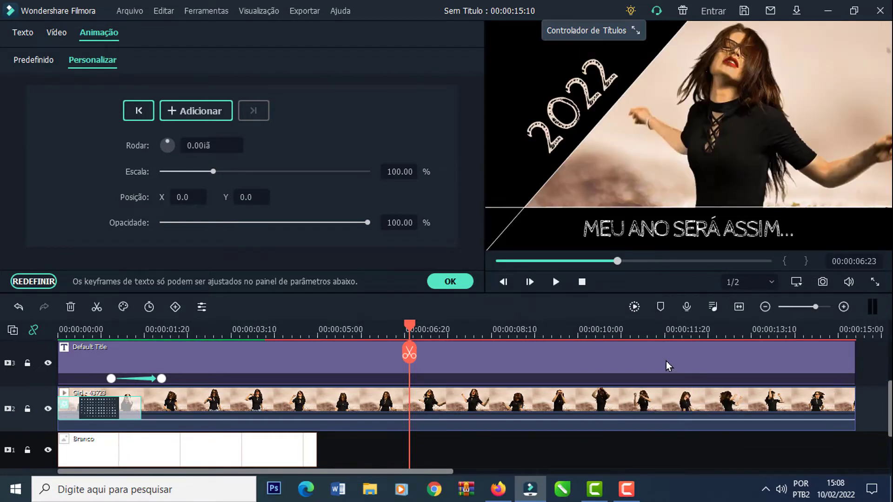
- Shift the girl clip on track 2 to start about one second into the timeline and play the sequence from the beginning
{"action": "left_click_drag", "start_coordinate": [404, 331], "coordinate": [20, 311]}
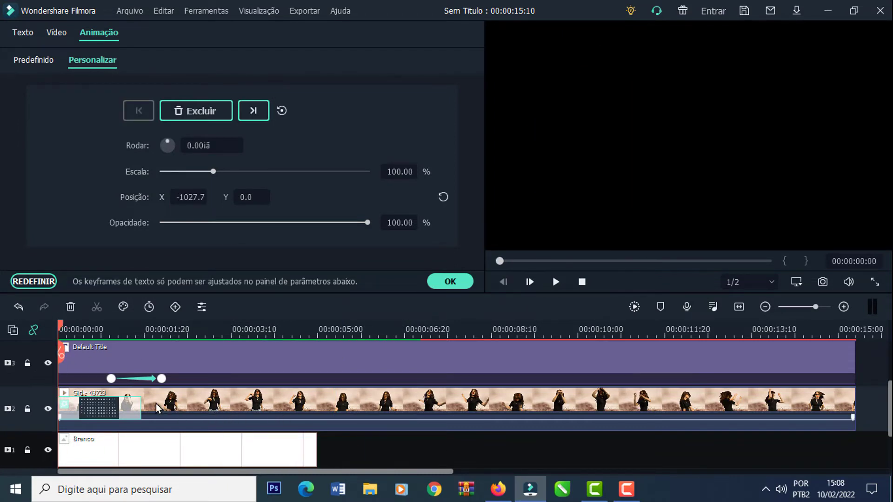
{"action": "left_click", "coordinate": [158, 408]}
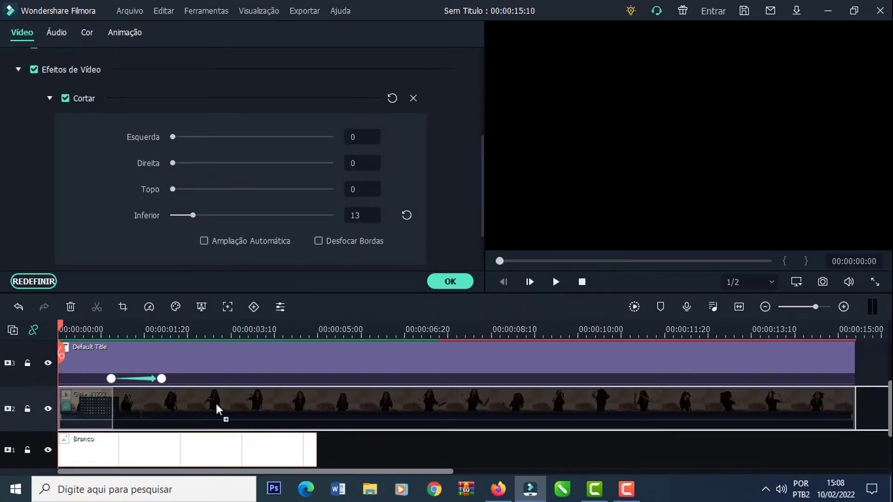
{"action": "left_click_drag", "start_coordinate": [250, 402], "coordinate": [205, 399]}
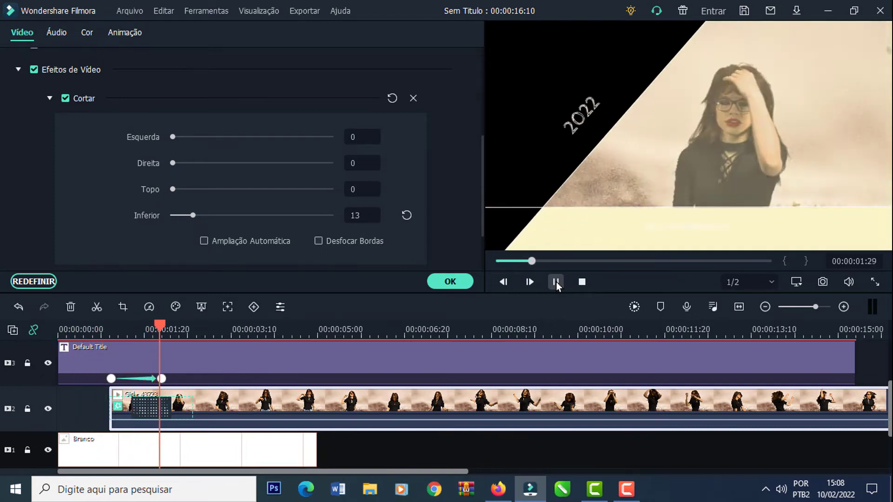
{"action": "left_click", "coordinate": [557, 282]}
- Lock the title and girl-clip tracks above and shrink the Branco image vertically so its lower edge sits on the white line
{"action": "left_click", "coordinate": [243, 455]}
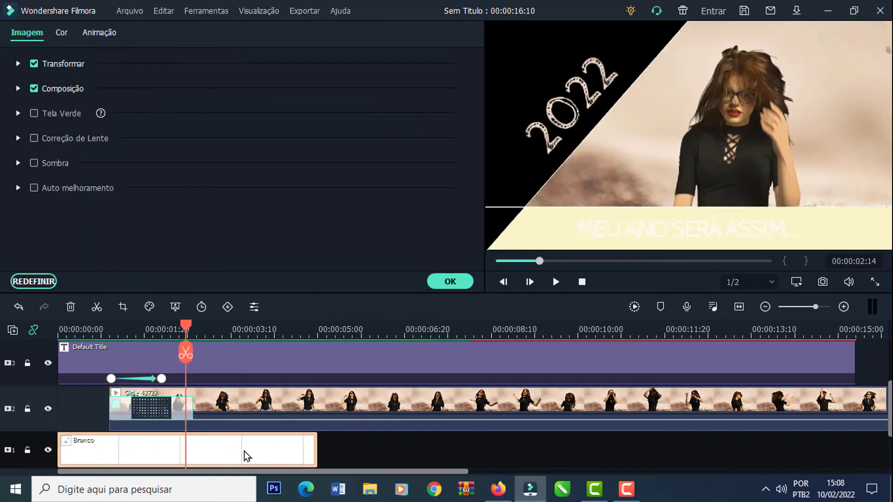
{"action": "key", "text": "Right"}
{"action": "left_click", "coordinate": [27, 409]}
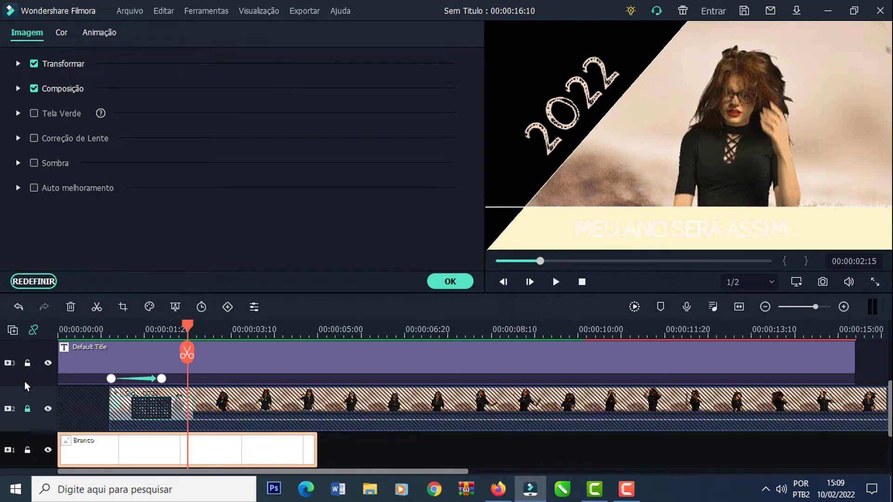
{"action": "left_click", "coordinate": [28, 364]}
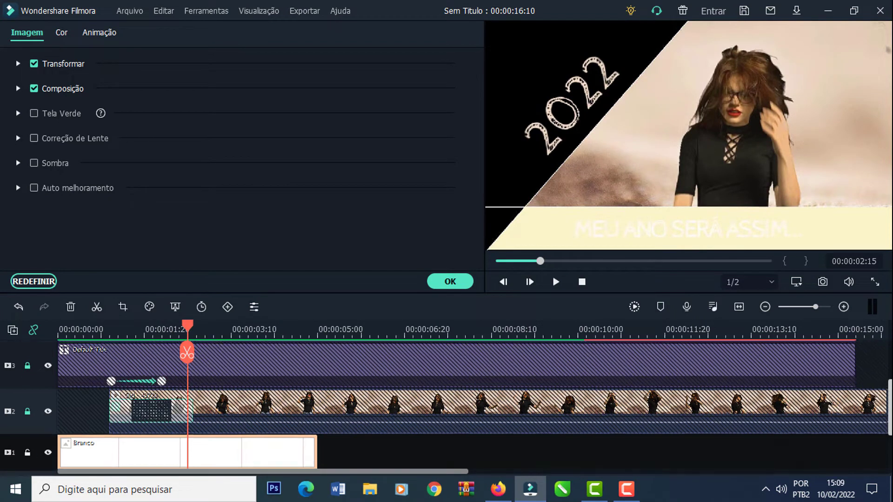
{"action": "scroll", "coordinate": [850, 439], "scroll_direction": "up", "scroll_amount": 3}
{"action": "scroll", "coordinate": [889, 360], "scroll_direction": "down", "scroll_amount": 3}
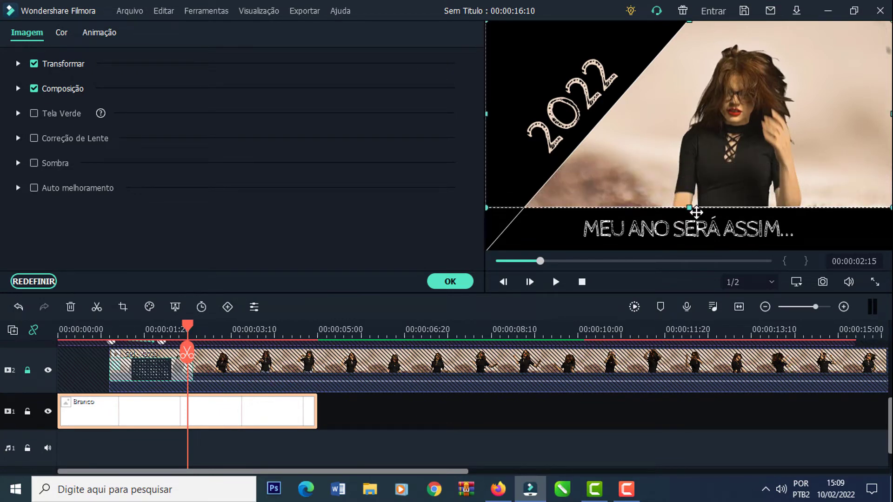
- Play the sequence from the beginning to check the resized white background behind the girl clip and caption
{"action": "left_click", "coordinate": [582, 282]}
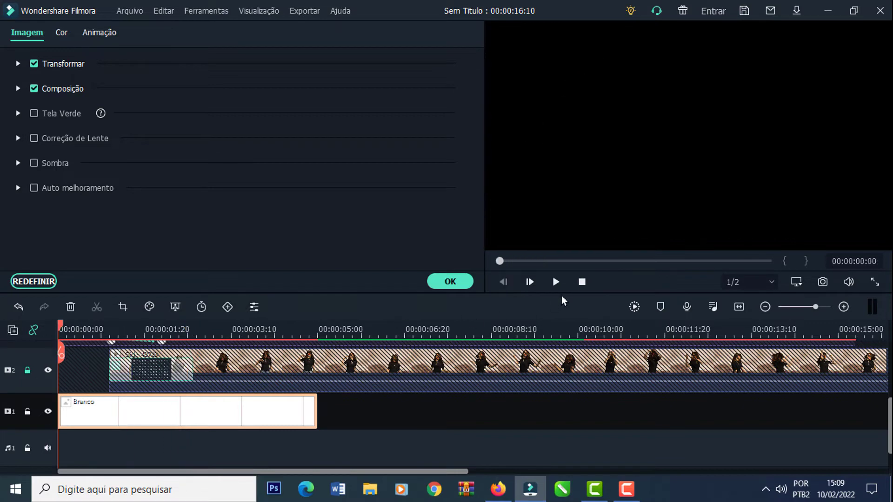
{"action": "left_click", "coordinate": [556, 282]}
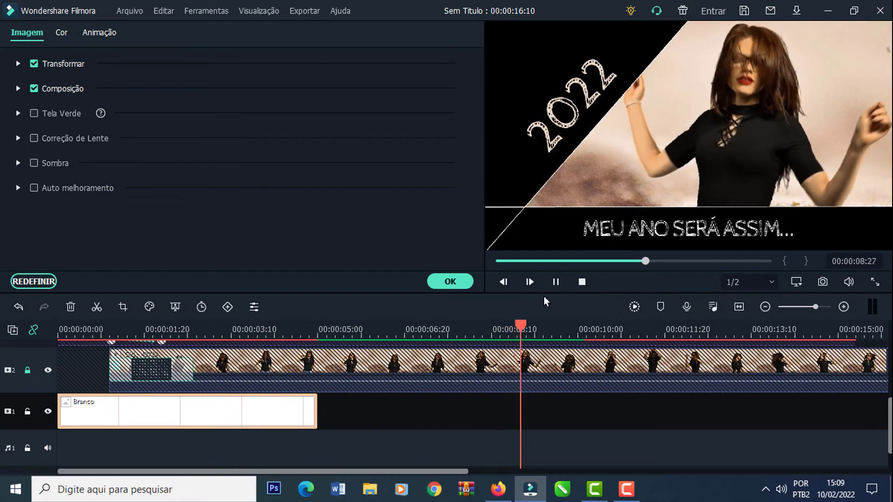
{"action": "left_click", "coordinate": [555, 282]}
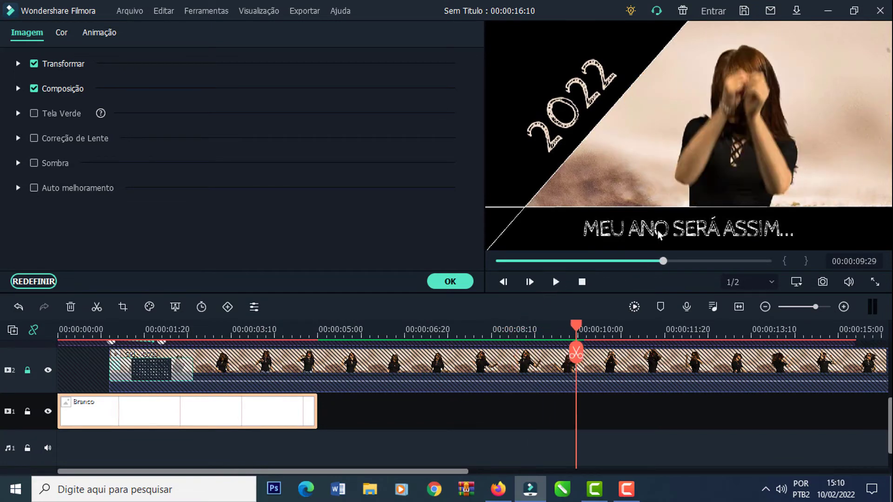
- At 00:00:06:00, unlock title tracks 3 and 4 and move the "MEU ANO SERÁ ASSIM..." caption slightly to the right
{"action": "left_click", "coordinate": [369, 326]}
{"action": "scroll", "coordinate": [37, 422], "scroll_direction": "up", "scroll_amount": 3}
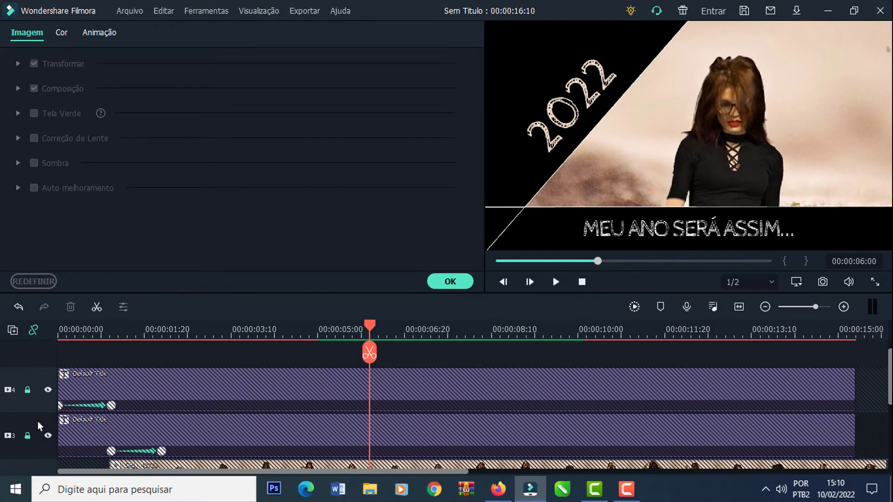
{"action": "left_click", "coordinate": [27, 436]}
{"action": "left_click", "coordinate": [27, 390]}
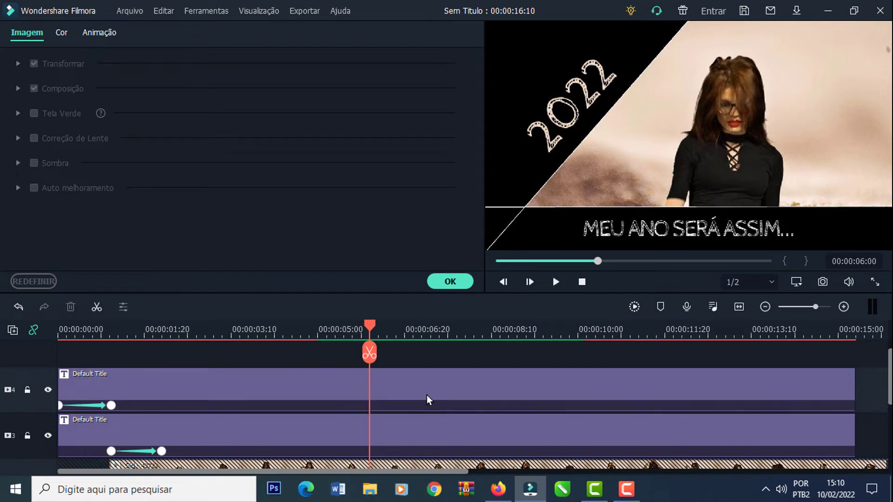
{"action": "left_click", "coordinate": [687, 231]}
{"action": "left_click_drag", "start_coordinate": [660, 229], "coordinate": [680, 229]}
{"action": "left_click", "coordinate": [453, 286]}
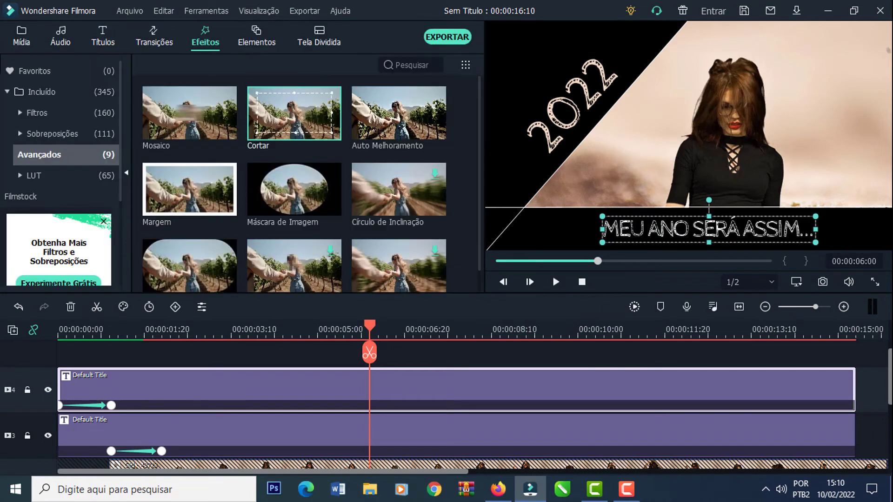
- Add the project song Everything You Wanted to audio track 1 at the start of the timeline
{"action": "scroll", "coordinate": [447, 418], "scroll_direction": "down", "scroll_amount": 5}
{"action": "left_click", "coordinate": [22, 37]}
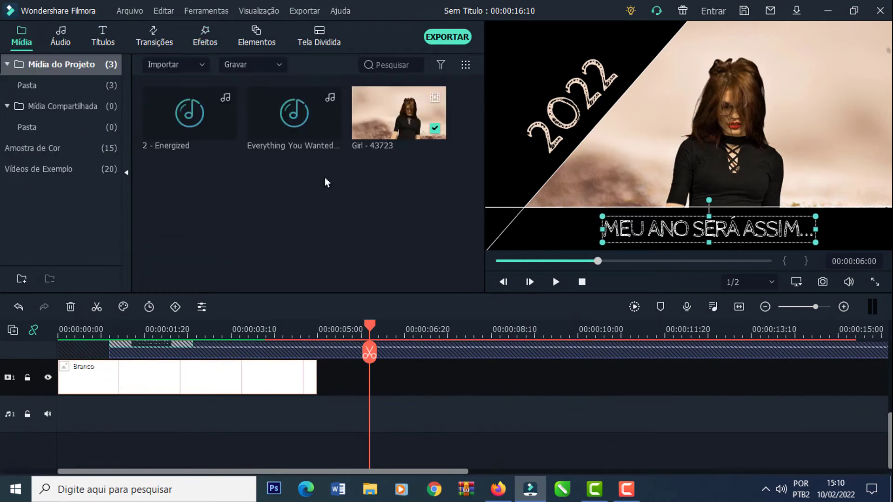
{"action": "left_click_drag", "start_coordinate": [266, 130], "coordinate": [39, 425]}
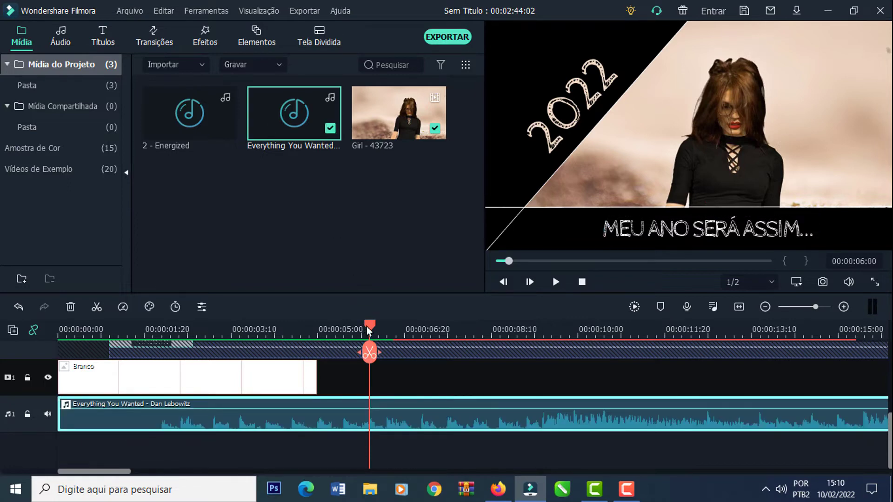
- Trim about one second off the beginning of Everything You Wanted, move it back to the timeline start, and play the sequence
{"action": "left_click_drag", "start_coordinate": [370, 328], "coordinate": [130, 328]}
{"action": "left_click_drag", "start_coordinate": [59, 421], "coordinate": [91, 422]}
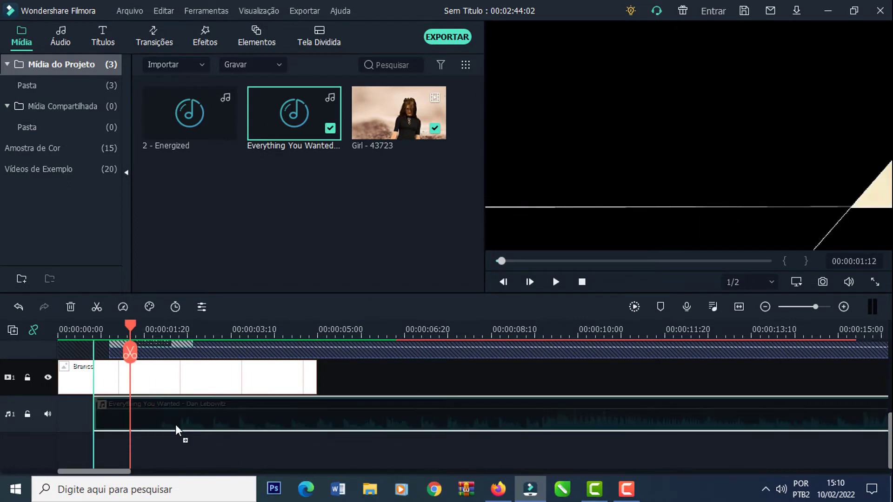
{"action": "left_click_drag", "start_coordinate": [175, 429], "coordinate": [42, 417]}
{"action": "key", "text": "Home"}
{"action": "scroll", "coordinate": [89, 419], "scroll_direction": "up", "scroll_amount": 1}
{"action": "left_click", "coordinate": [557, 283]}
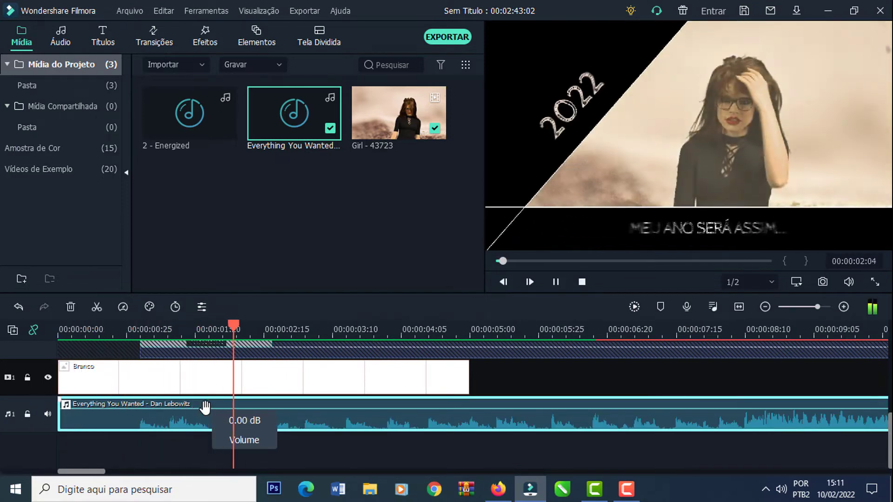
{"action": "left_click", "coordinate": [557, 282]}
- Add 2 - Energized to audio track 2 about one second into the timeline and trim its end to 00:00:01:15
{"action": "left_click_drag", "start_coordinate": [191, 131], "coordinate": [143, 459]}
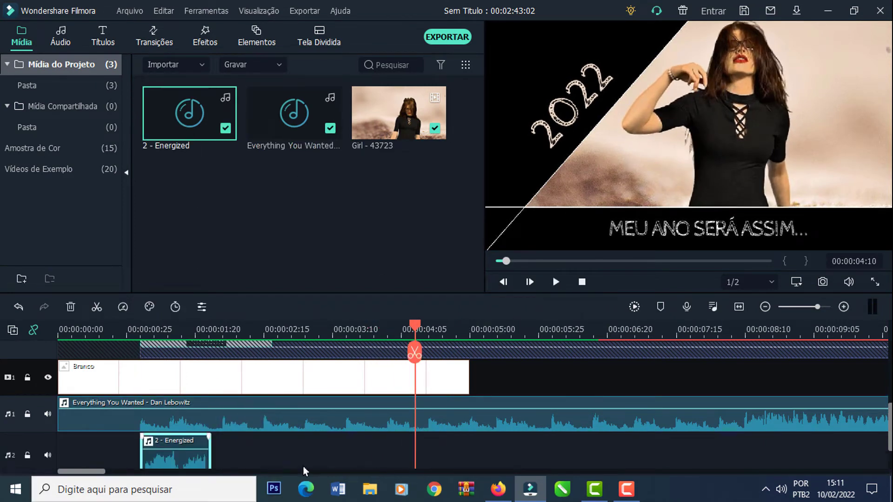
{"action": "left_click_drag", "start_coordinate": [414, 352], "coordinate": [311, 346]}
{"action": "left_click_drag", "start_coordinate": [243, 345], "coordinate": [181, 347]}
{"action": "scroll", "coordinate": [264, 447], "scroll_direction": "down", "scroll_amount": 1}
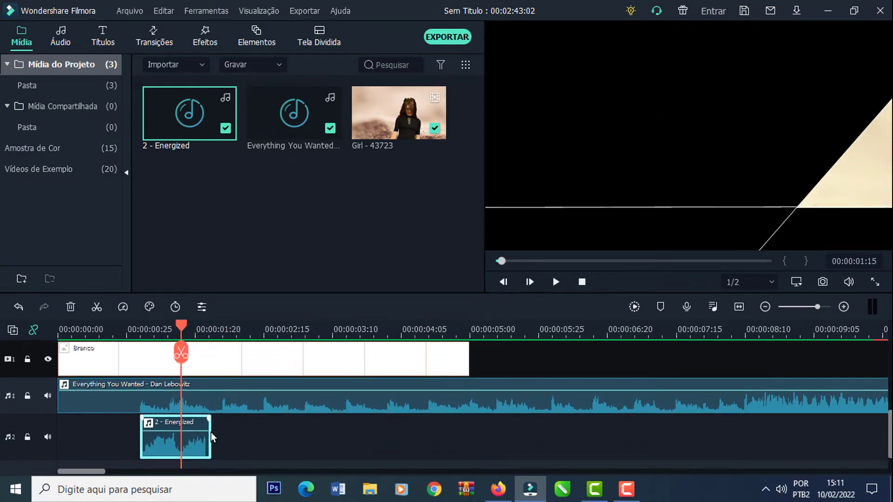
{"action": "left_click_drag", "start_coordinate": [208, 433], "coordinate": [184, 440]}
- Shift the 2 - Energized clip to start at about 1.25 seconds and play the sequence from the beginning
{"action": "left_click", "coordinate": [134, 329]}
{"action": "left_click", "coordinate": [189, 329]}
{"action": "left_click_drag", "start_coordinate": [189, 326], "coordinate": [44, 331]}
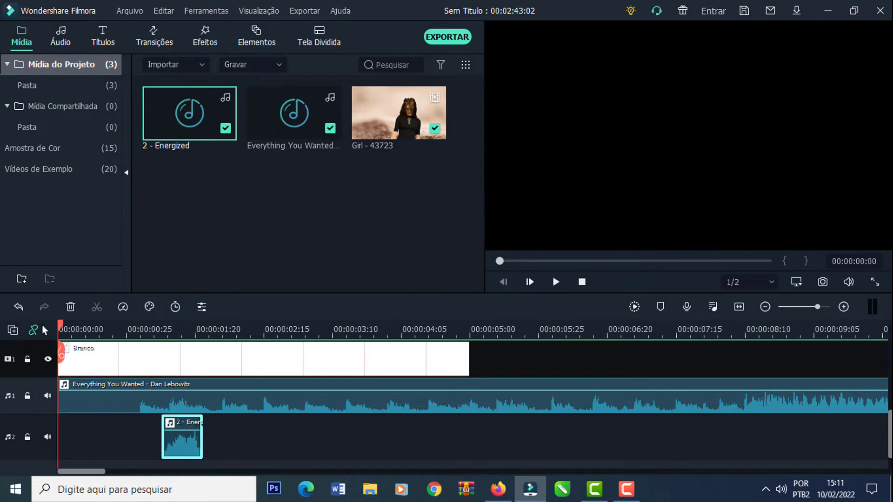
{"action": "left_click", "coordinate": [557, 282]}
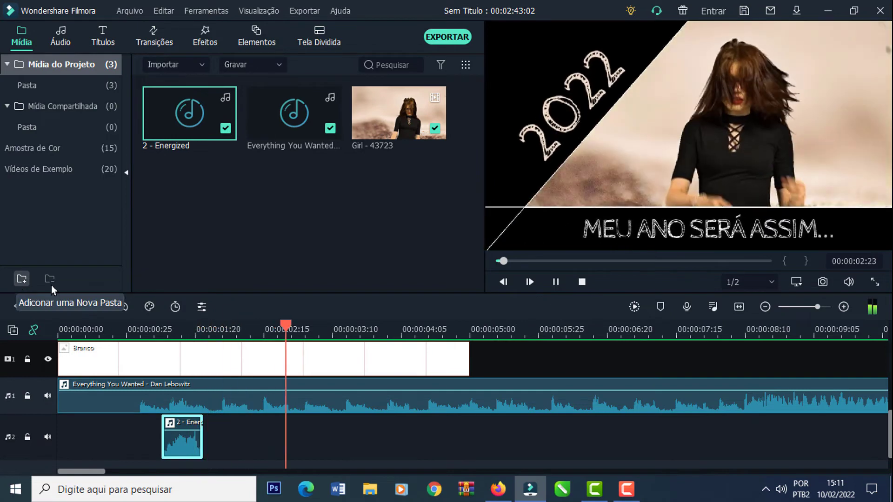
{"action": "left_click", "coordinate": [556, 282]}
- Delay the 2 - Energized clip gradually to start at about 1.75 seconds, replaying the opening to check its timing against the titles
{"action": "left_click_drag", "start_coordinate": [188, 442], "coordinate": [210, 441]}
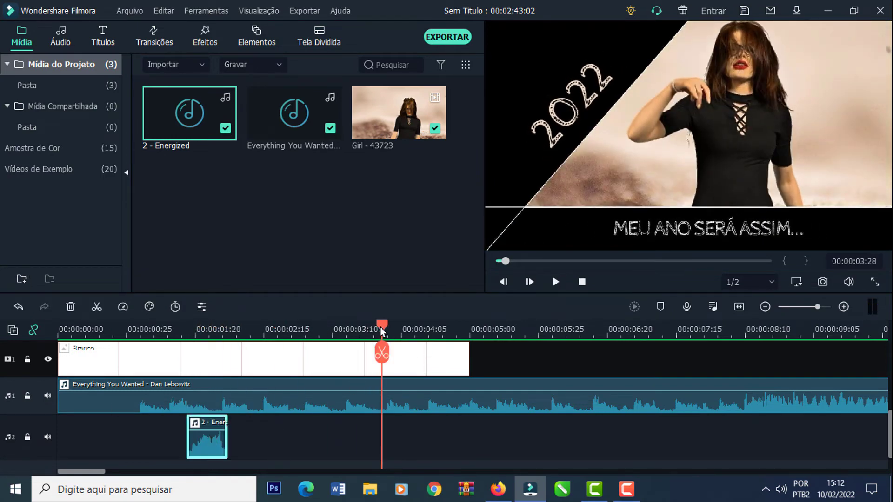
{"action": "left_click_drag", "start_coordinate": [381, 331], "coordinate": [29, 338]}
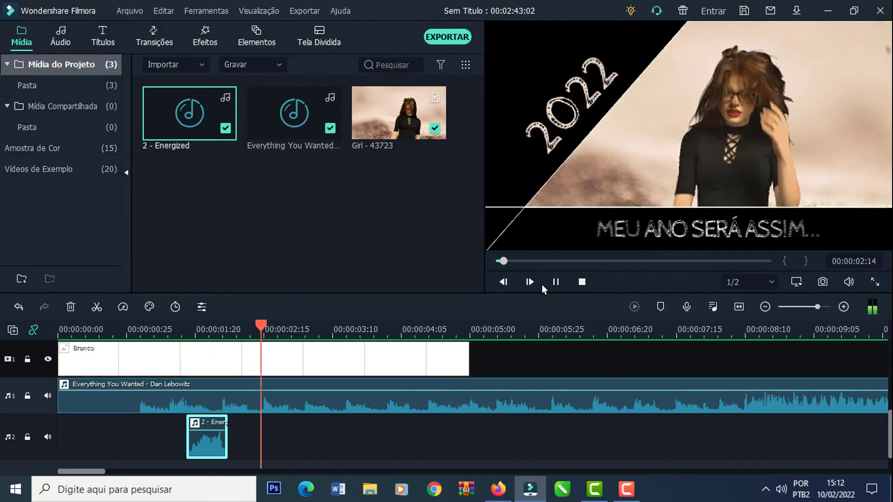
{"action": "left_click", "coordinate": [556, 282]}
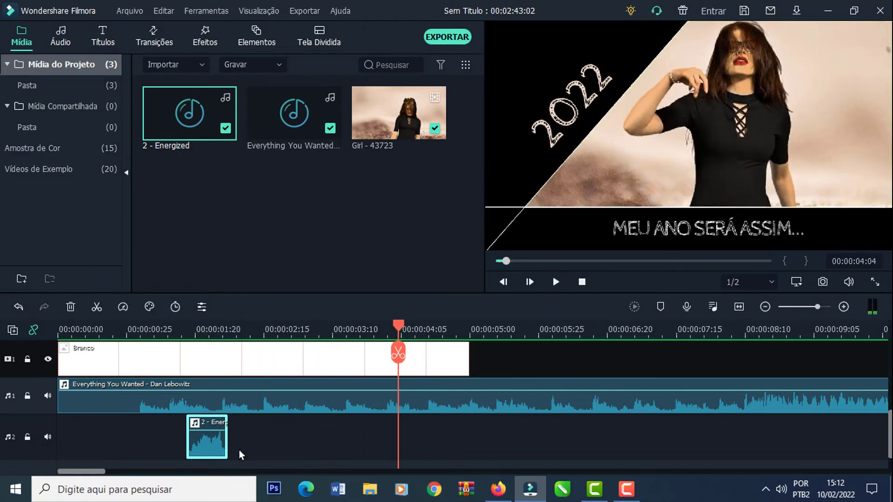
{"action": "left_click_drag", "start_coordinate": [214, 450], "coordinate": [230, 447]}
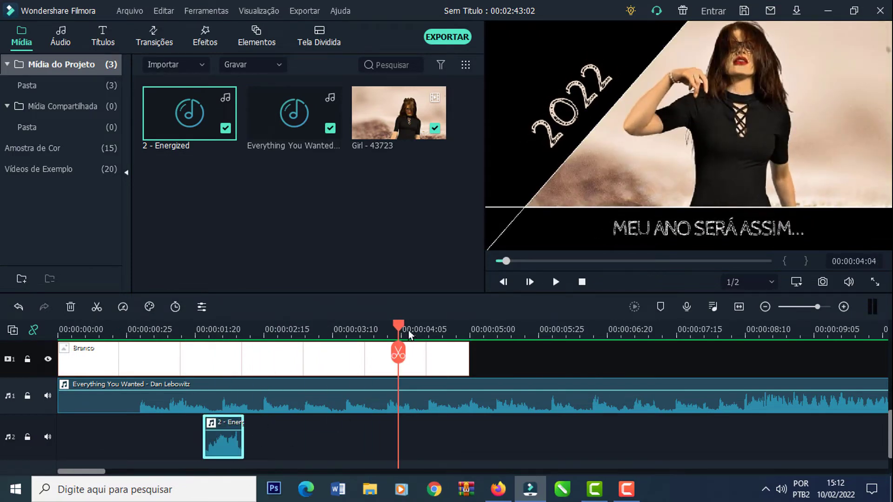
{"action": "key", "text": "Home"}
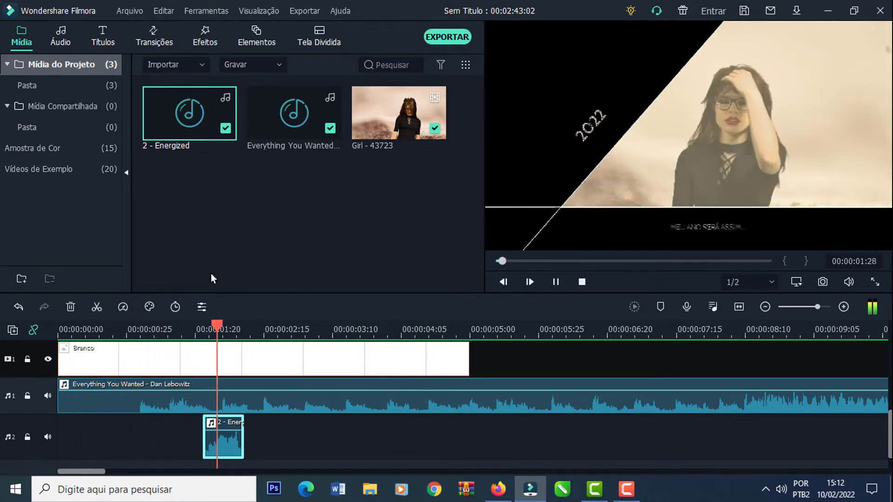
{"action": "left_click", "coordinate": [556, 282]}
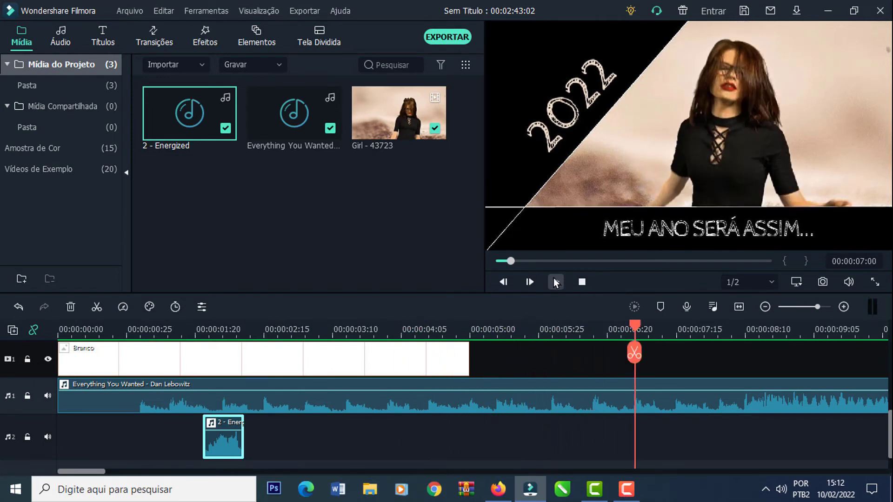
- Split Everything You Wanted at 00:00:07:00 and delete the part after the cut
{"action": "scroll", "coordinate": [554, 335], "scroll_direction": "down", "scroll_amount": 6}
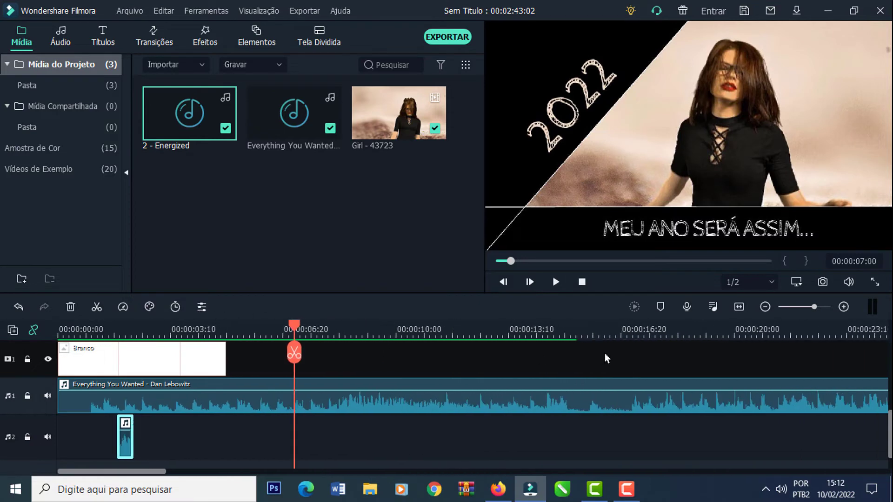
{"action": "left_click", "coordinate": [739, 308]}
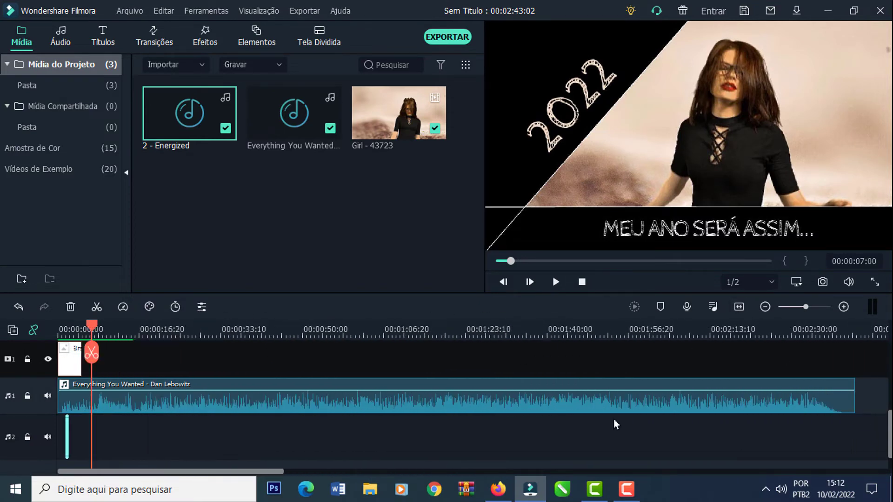
{"action": "left_click", "coordinate": [389, 404]}
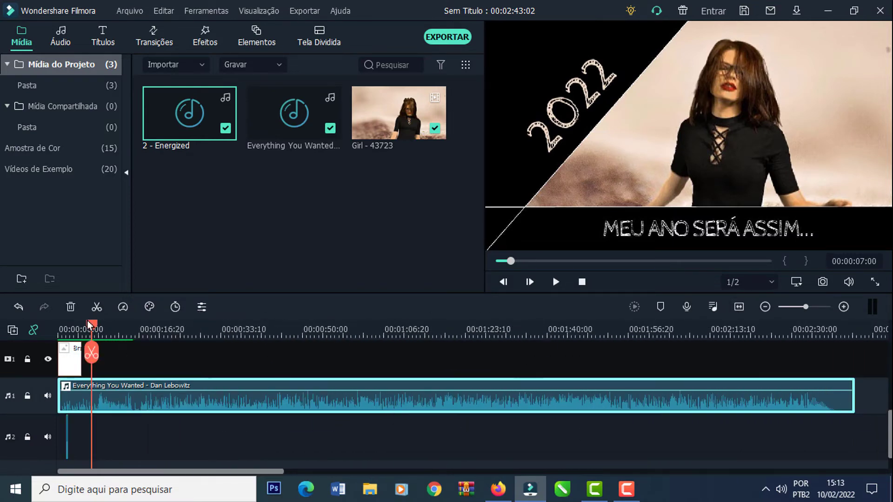
{"action": "left_click", "coordinate": [96, 307]}
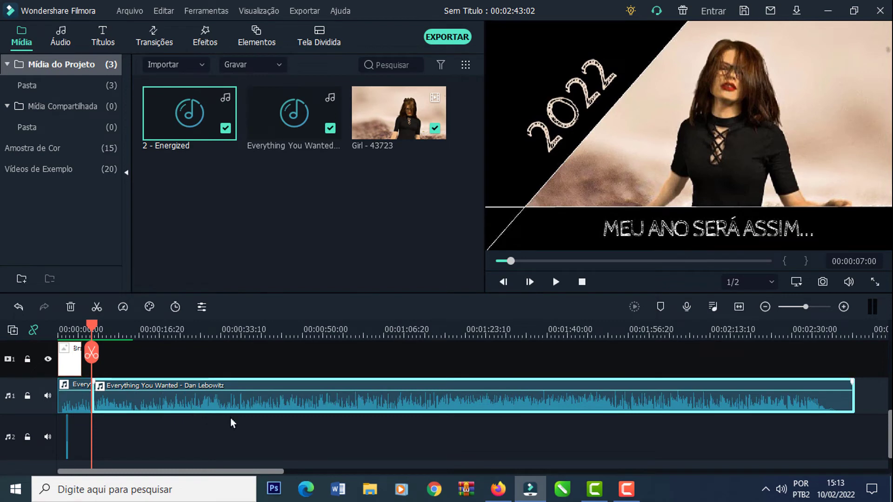
{"action": "key", "text": "Delete"}
- Extend the end of Everything You Wanted on audio track 1 to match the end of the girl clip
{"action": "left_click", "coordinate": [739, 307]}
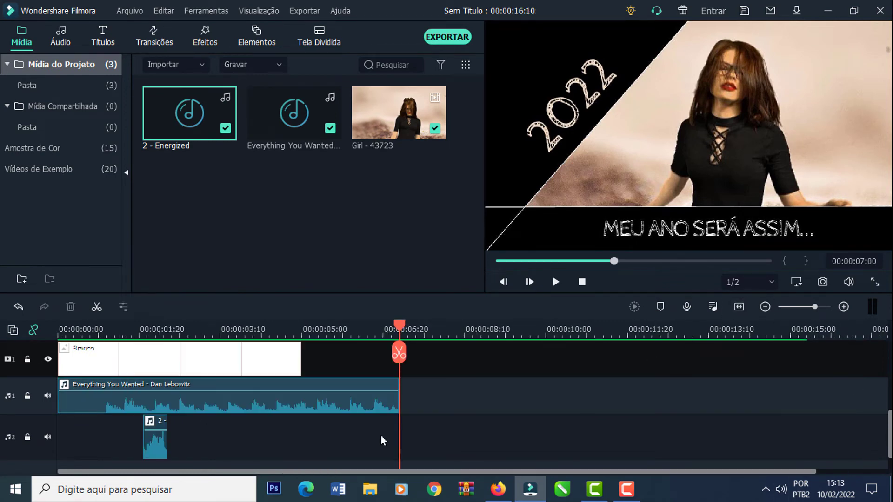
{"action": "scroll", "coordinate": [890, 431], "scroll_direction": "up", "scroll_amount": 2}
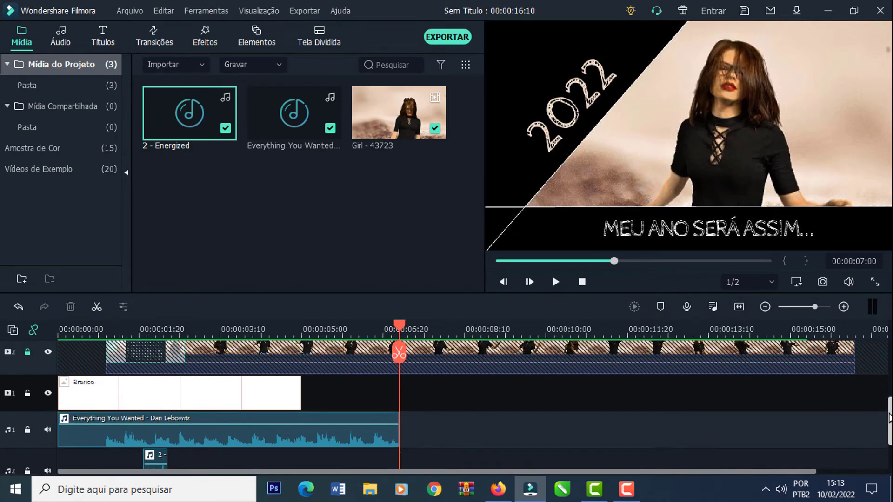
{"action": "left_click", "coordinate": [397, 431]}
{"action": "left_click_drag", "start_coordinate": [398, 428], "coordinate": [855, 426]}
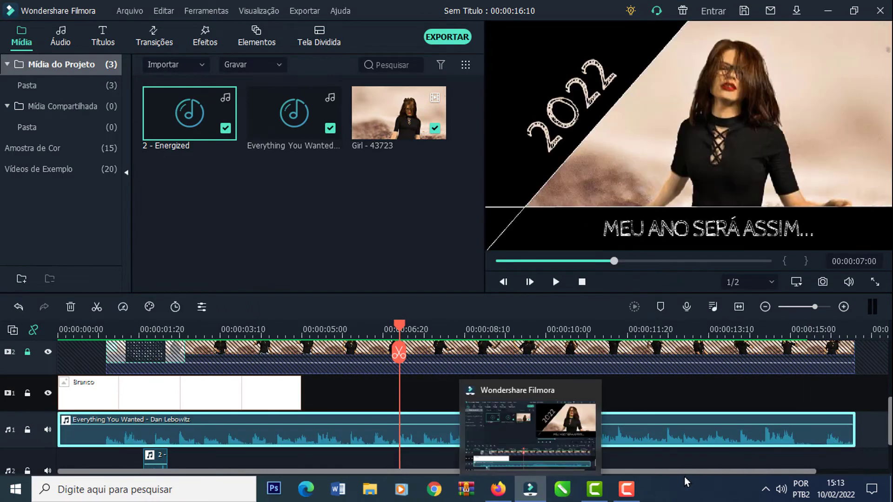
- Play the last second of the sequence twice to check how the music and girl clip end
{"action": "left_click", "coordinate": [823, 331]}
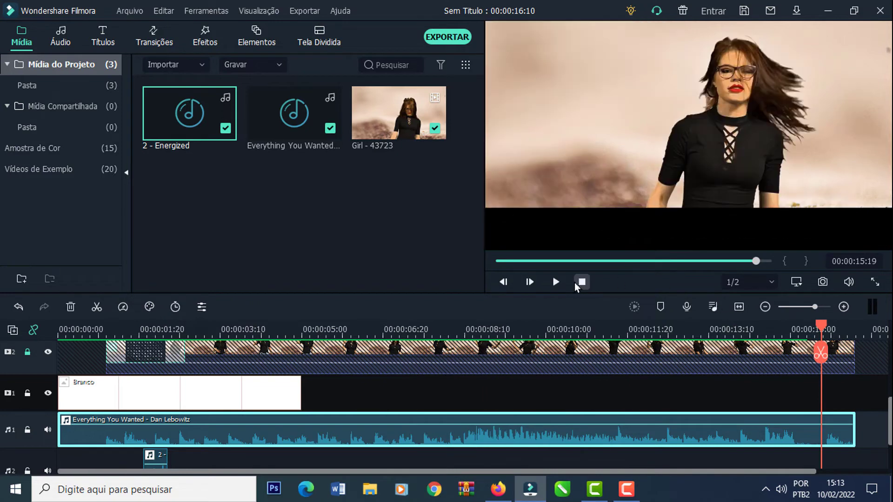
{"action": "left_click", "coordinate": [556, 282]}
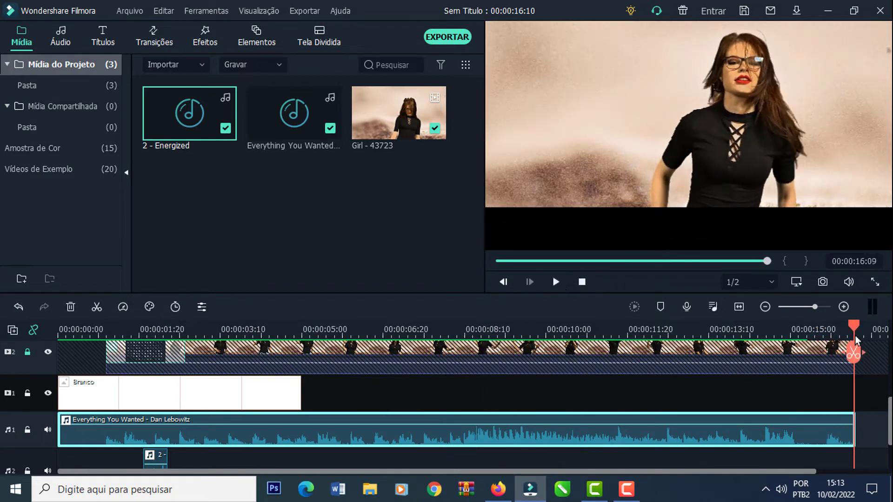
{"action": "left_click", "coordinate": [827, 331]}
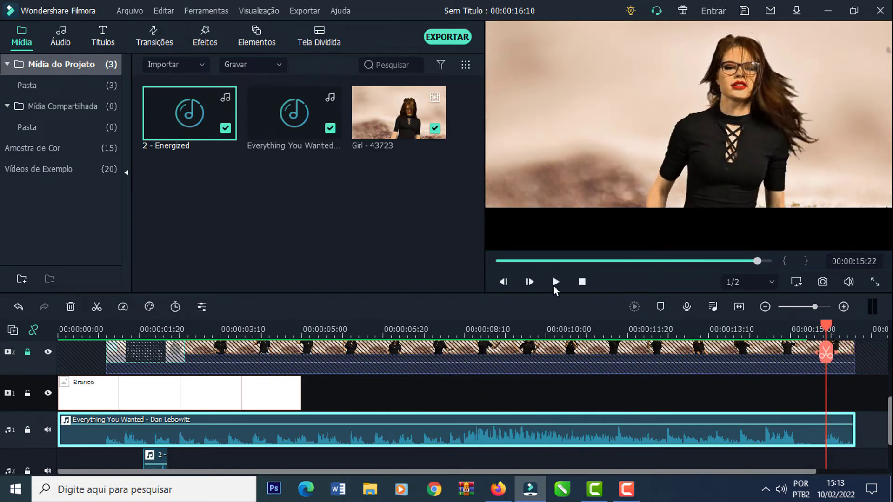
{"action": "left_click", "coordinate": [556, 282]}
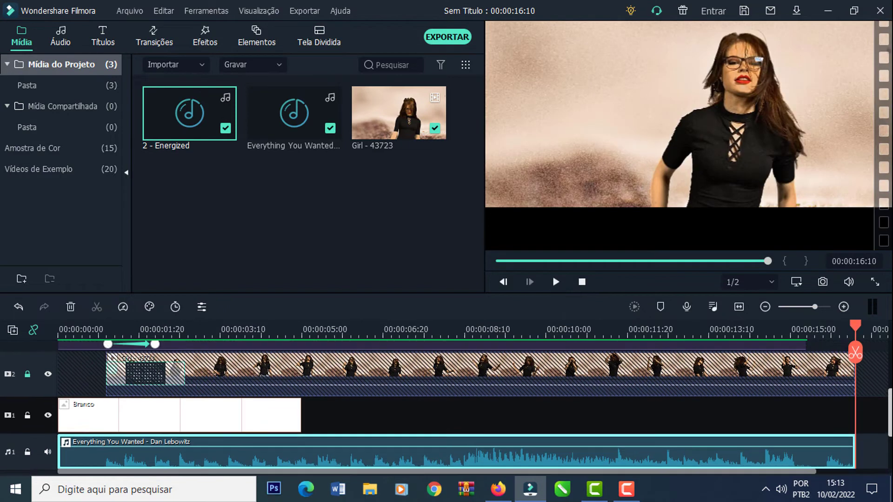
- Extend the track 4 title to 00:00:17:16 and the track 3 title to the end of the girl clip
{"action": "scroll", "coordinate": [806, 393], "scroll_direction": "up", "scroll_amount": 4}
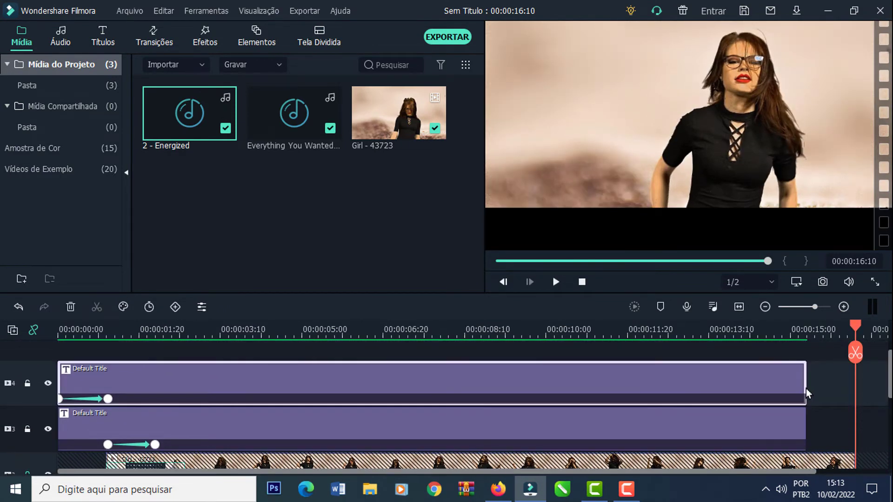
{"action": "left_click_drag", "start_coordinate": [807, 393], "coordinate": [879, 393]}
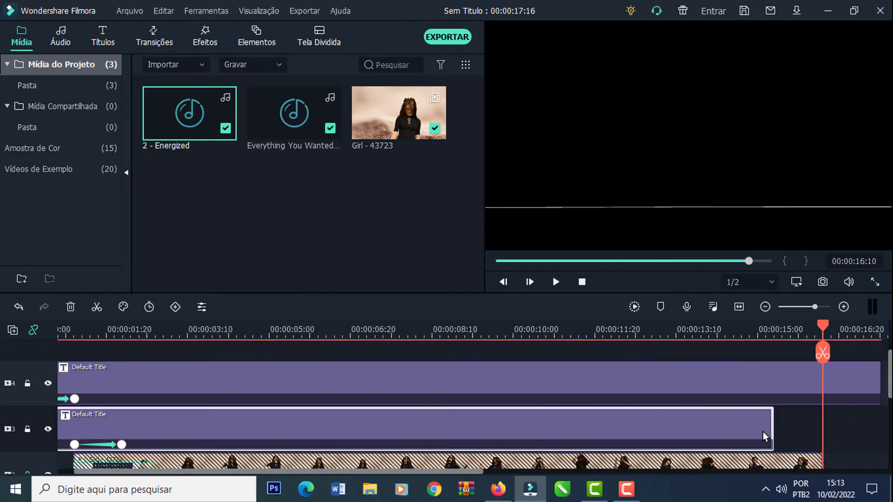
{"action": "left_click_drag", "start_coordinate": [772, 434], "coordinate": [822, 431]}
- Add an animation keyframe to the 2022 title on track 3 at 00:00:15:24
{"action": "left_click", "coordinate": [816, 334]}
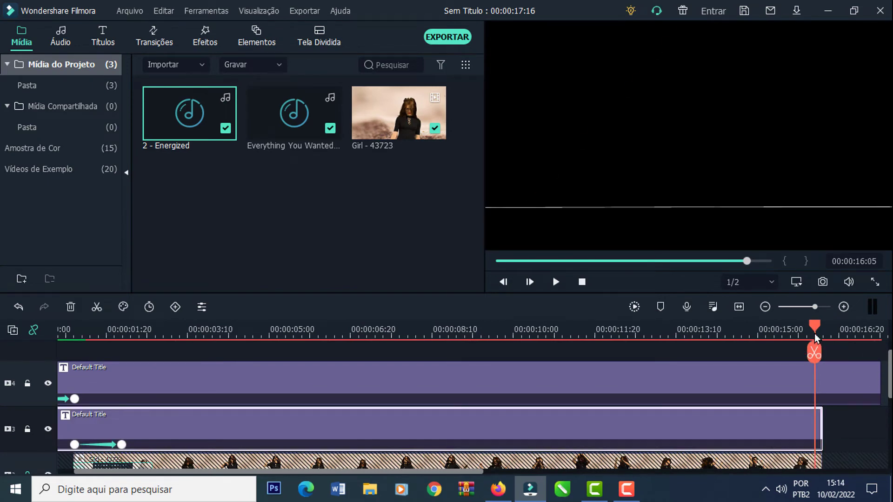
{"action": "left_click_drag", "start_coordinate": [815, 334], "coordinate": [797, 334]}
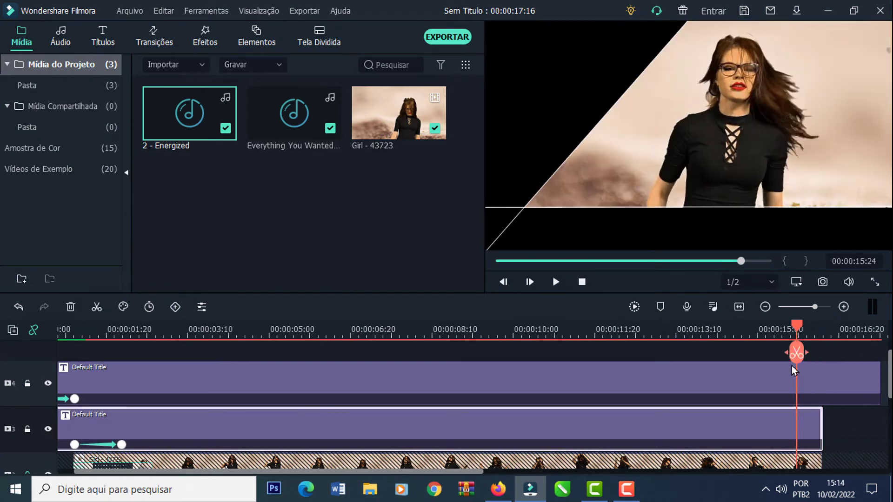
{"action": "double_click", "coordinate": [801, 431]}
{"action": "left_click", "coordinate": [111, 34]}
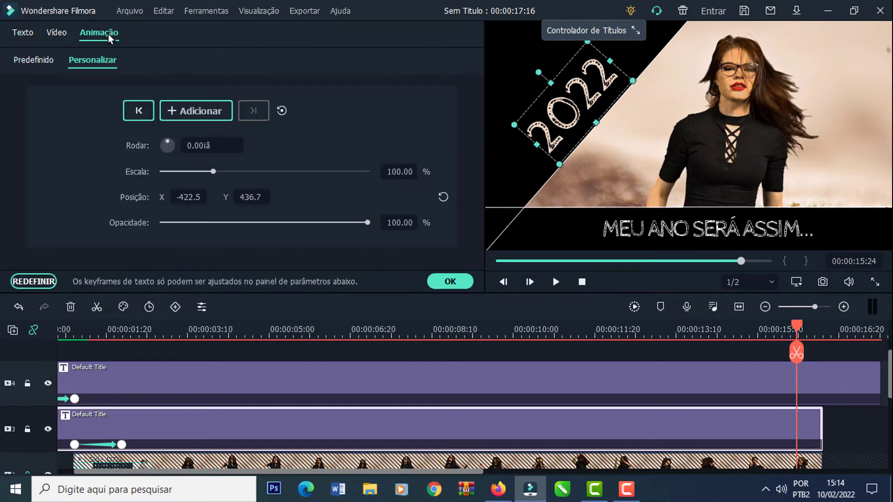
{"action": "left_click", "coordinate": [185, 111]}
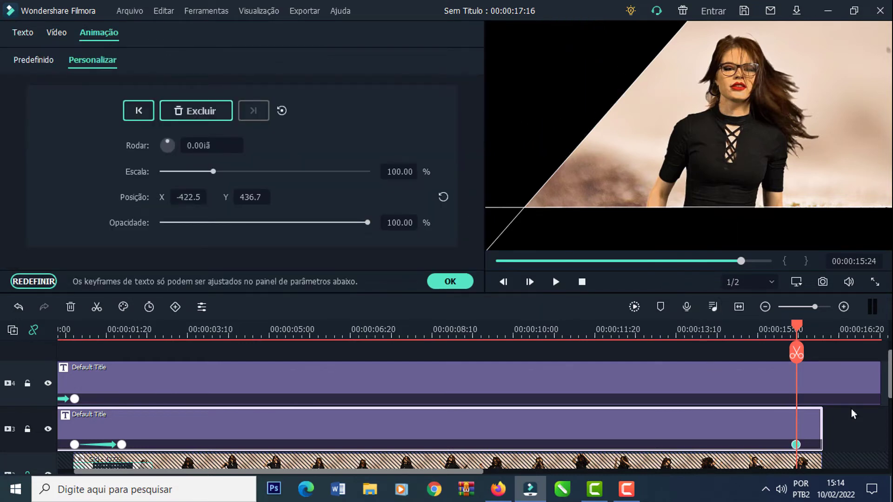
- Add an animation keyframe to the track 4 title at 00:00:15:24, aligned with the last keyframe of the 2022 title
{"action": "scroll", "coordinate": [889, 374], "scroll_direction": "down", "scroll_amount": 2}
{"action": "scroll", "coordinate": [695, 395], "scroll_direction": "up", "scroll_amount": 2}
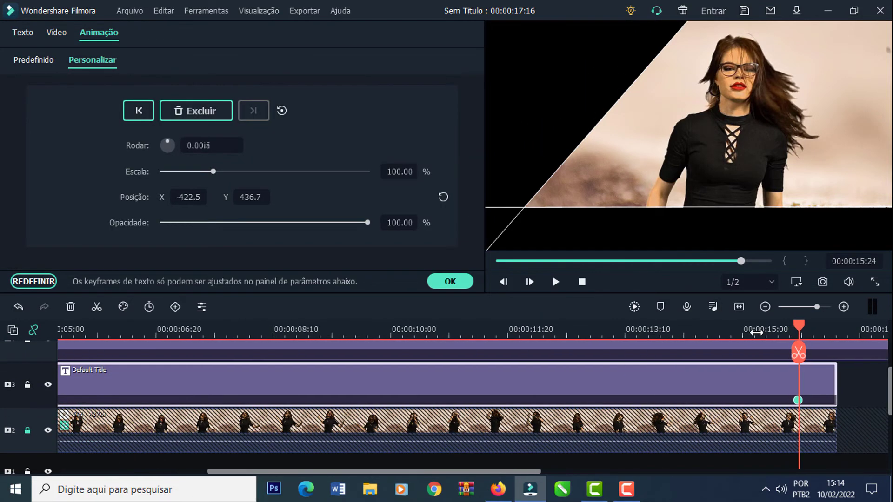
{"action": "left_click_drag", "start_coordinate": [592, 473], "coordinate": [699, 472]}
{"action": "left_click_drag", "start_coordinate": [477, 329], "coordinate": [504, 329]}
{"action": "left_click_drag", "start_coordinate": [890, 395], "coordinate": [549, 350]}
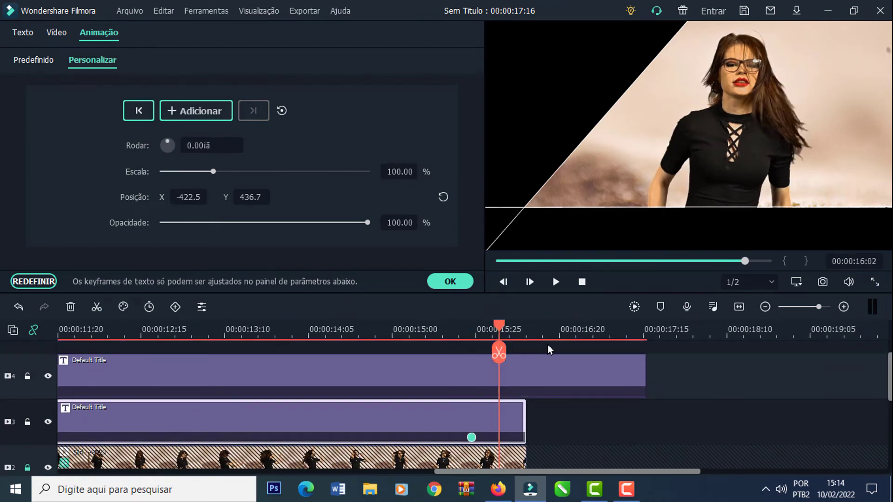
{"action": "left_click", "coordinate": [472, 437]}
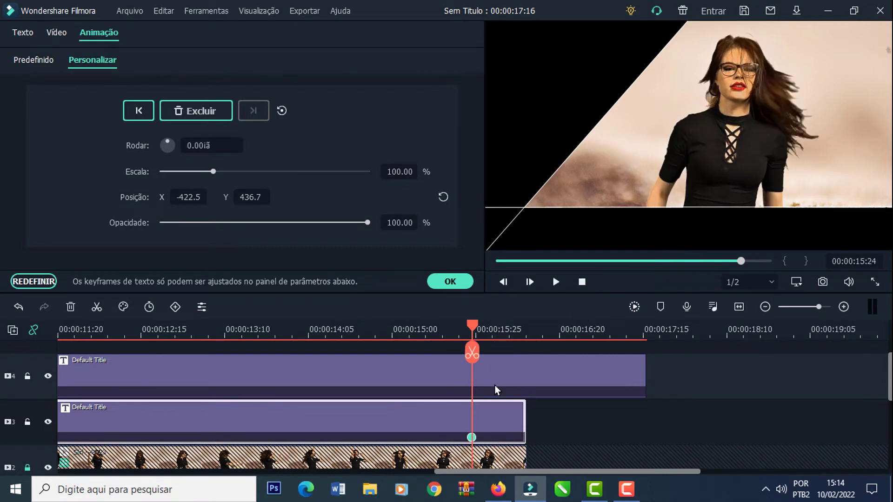
{"action": "left_click", "coordinate": [496, 389]}
{"action": "left_click", "coordinate": [92, 39]}
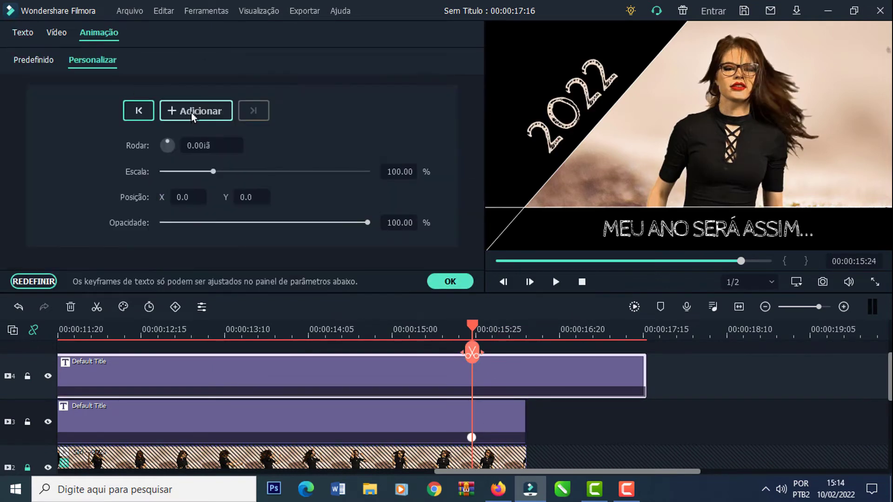
{"action": "left_click", "coordinate": [196, 111]}
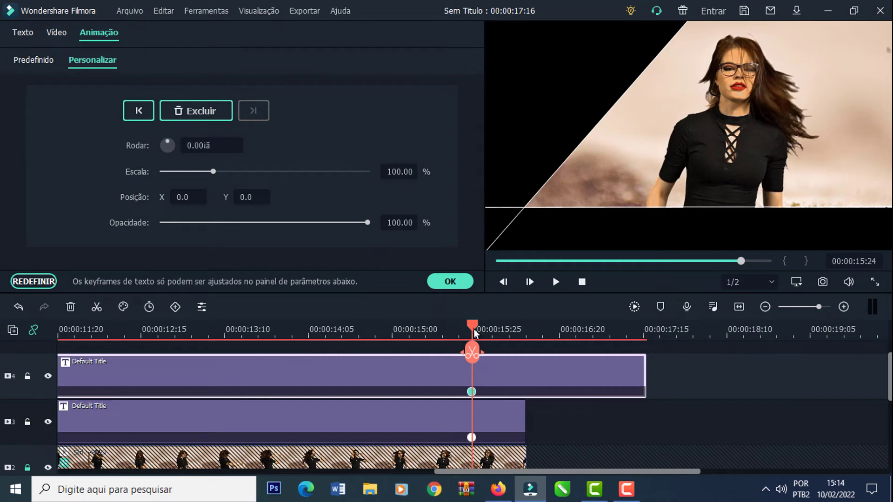
- Raise the track 4 title to Y 90.0 in a second keyframe and delay both keyframes so the move starts at 00:00:16:00
{"action": "left_click_drag", "start_coordinate": [475, 333], "coordinate": [492, 330]}
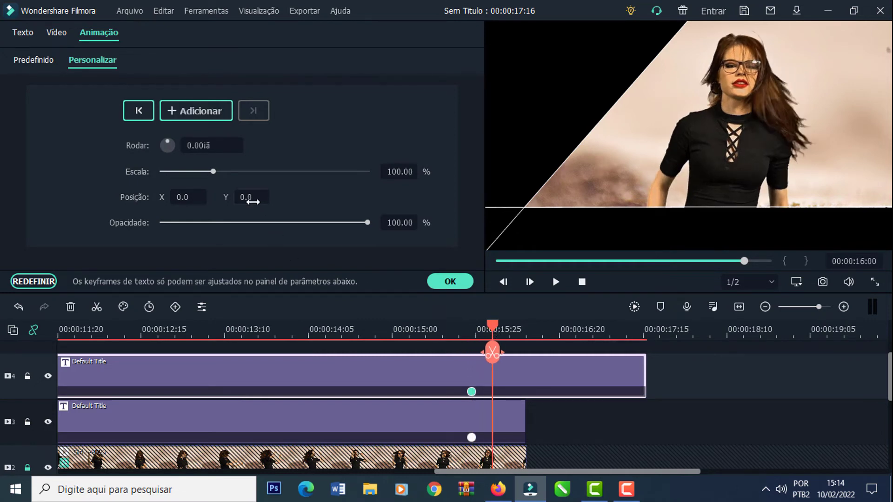
{"action": "left_click_drag", "start_coordinate": [253, 201], "coordinate": [294, 202]}
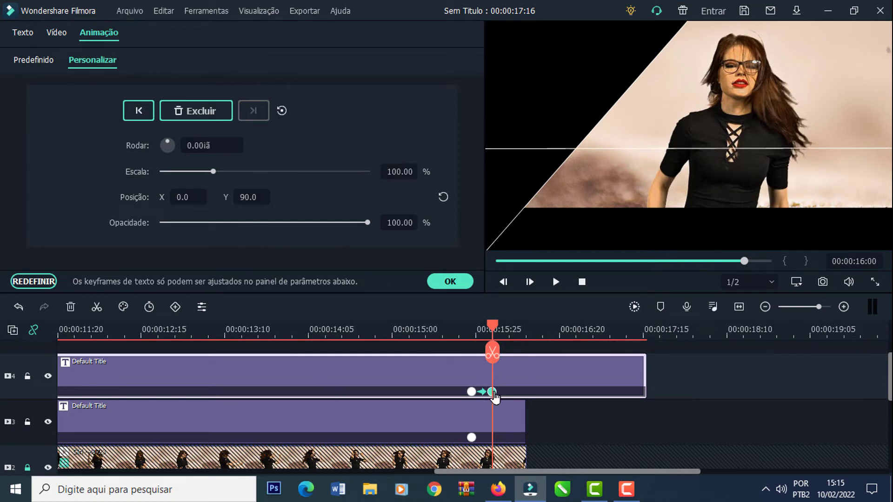
{"action": "mouse_move", "coordinate": [493, 392]}
{"action": "left_mouse_down"}
{"action": "mouse_move", "coordinate": [511, 392]}
{"action": "mouse_move", "coordinate": [492, 392]}
{"action": "left_mouse_up"}
{"action": "left_click", "coordinate": [480, 345]}
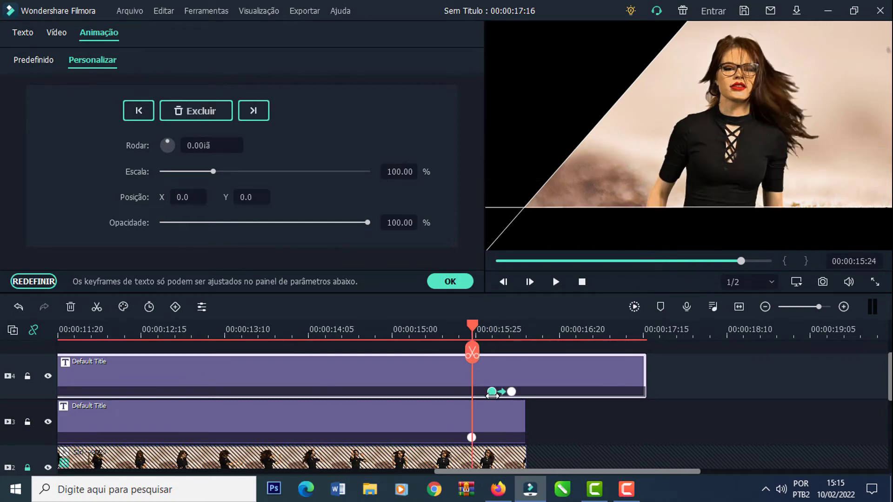
- Add a keyframe at 00:00:15:28 that rotates the 2022 title to 48.80° and moves it to X 99.5, Y 379.7
{"action": "left_click_drag", "start_coordinate": [474, 332], "coordinate": [486, 332]}
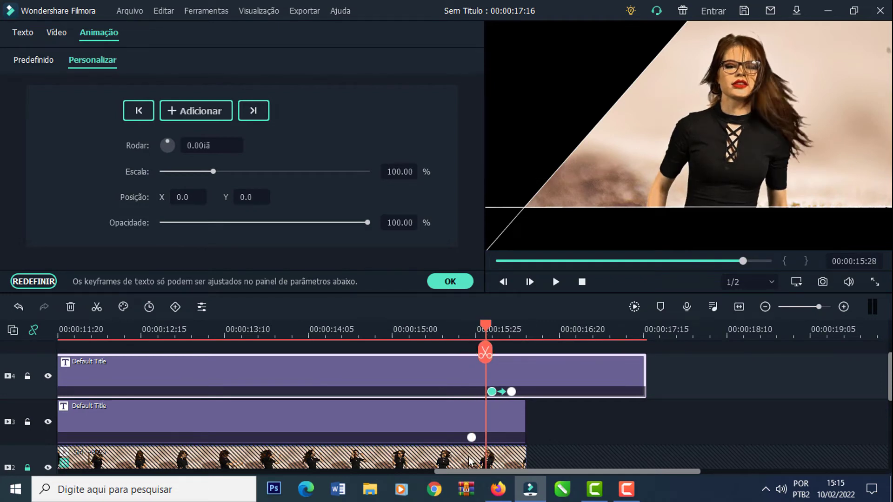
{"action": "left_click", "coordinate": [443, 426]}
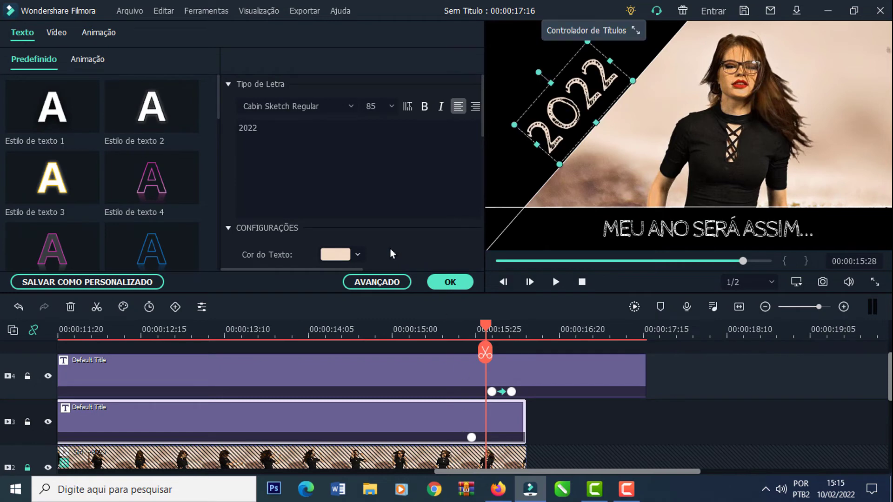
{"action": "left_click", "coordinate": [106, 36]}
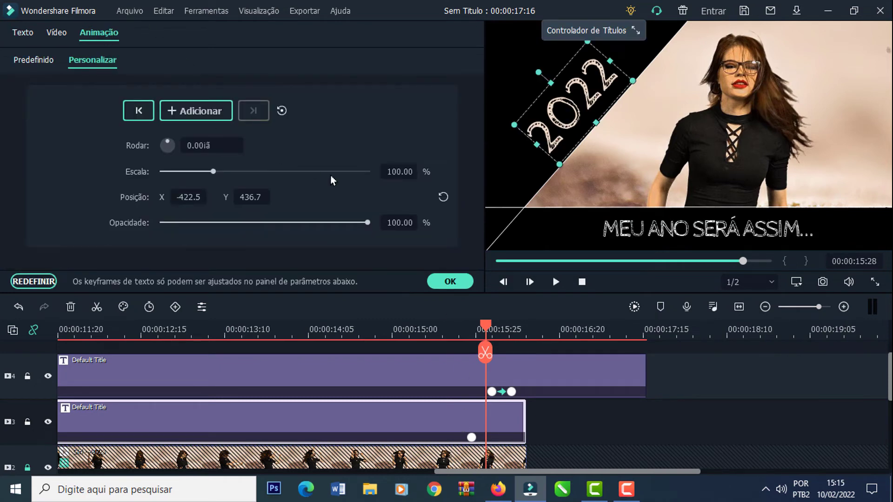
{"action": "scroll", "coordinate": [200, 145], "scroll_direction": "up", "scroll_amount": 17}
{"action": "scroll", "coordinate": [200, 146], "scroll_direction": "up", "scroll_amount": 20}
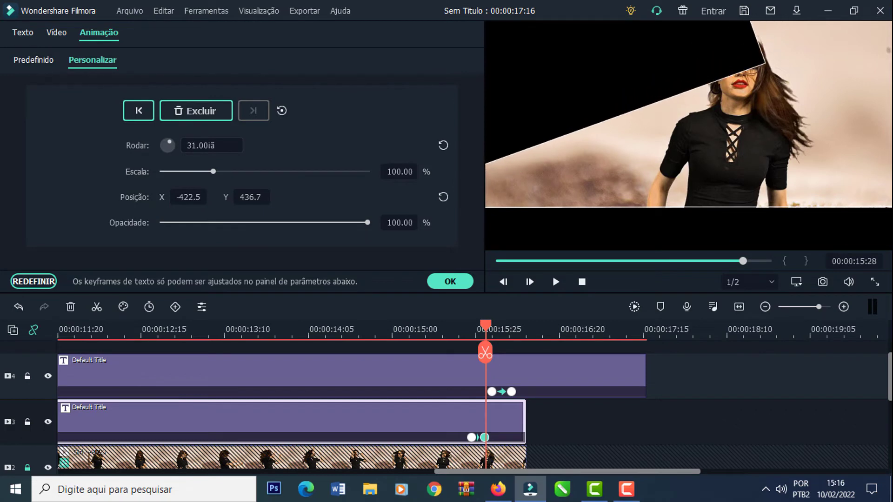
{"action": "scroll", "coordinate": [200, 146], "scroll_direction": "up", "scroll_amount": 1}
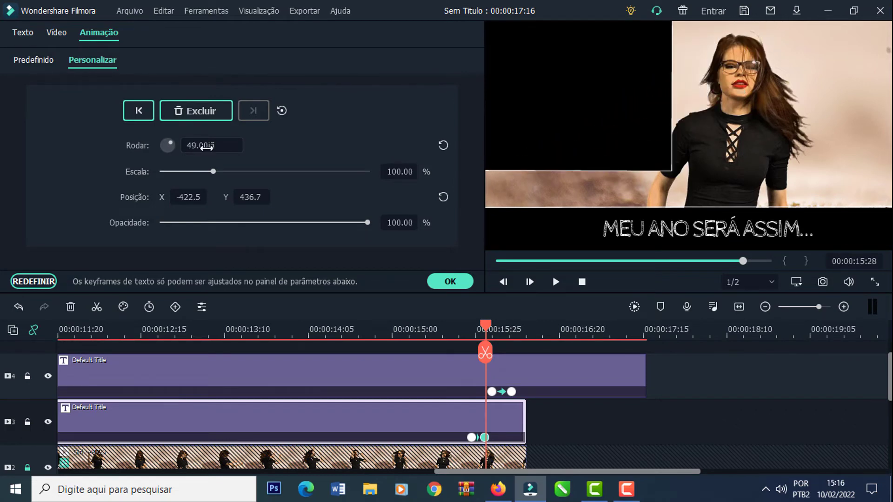
{"action": "double_click", "coordinate": [207, 147]}
{"action": "type", "text": "48ã"}
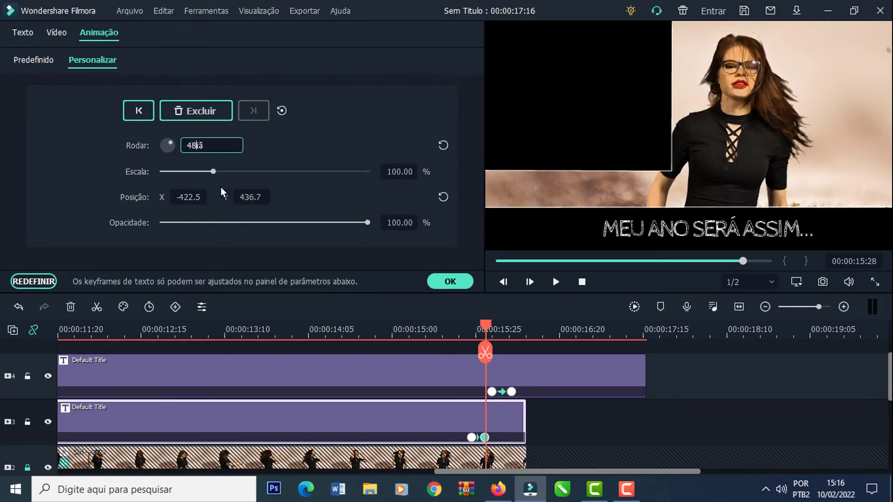
{"action": "key", "text": "Return"}
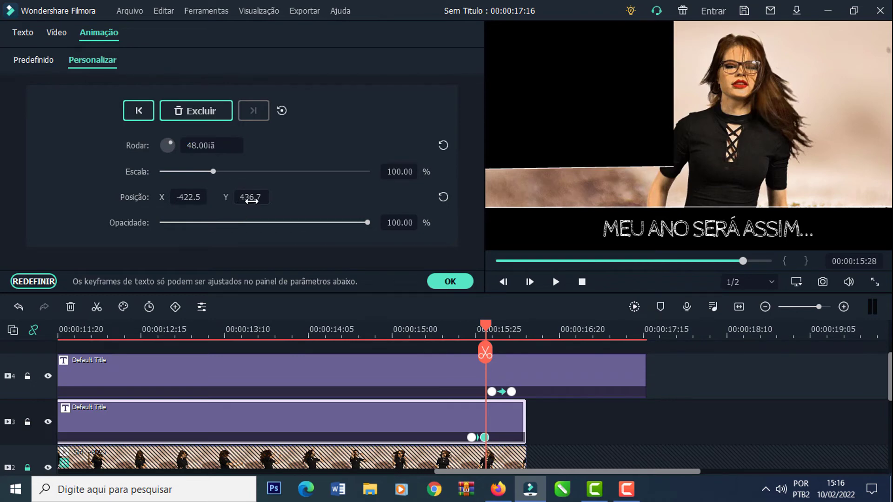
{"action": "left_click_drag", "start_coordinate": [189, 197], "coordinate": [432, 198]}
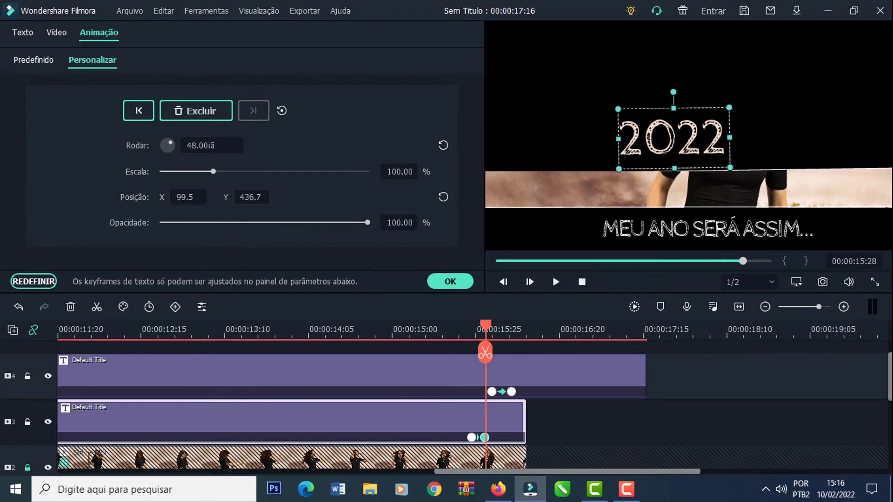
{"action": "left_click_drag", "start_coordinate": [252, 197], "coordinate": [224, 197]}
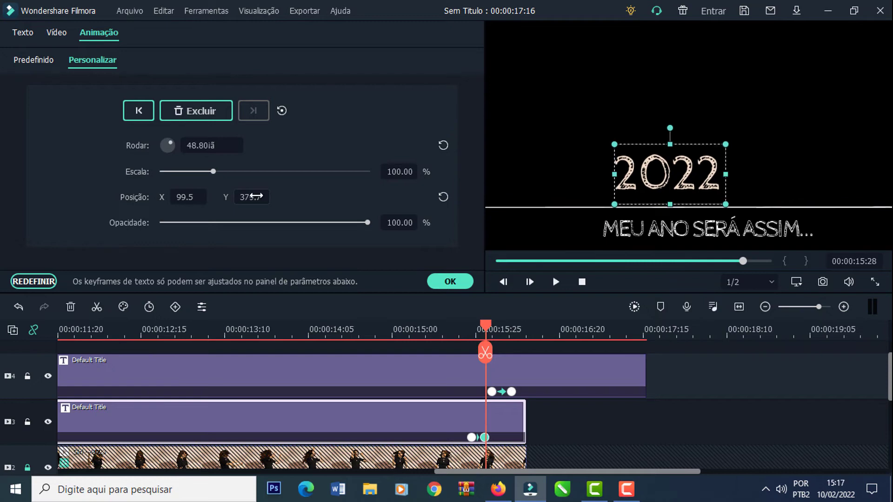
- Trim the 2022 title's end to 00:00:15:28 and move the track 4 title's last two keyframes to 00:00:15:28 and about 00:00:16:01
{"action": "scroll", "coordinate": [459, 381], "scroll_direction": "up", "scroll_amount": 3}
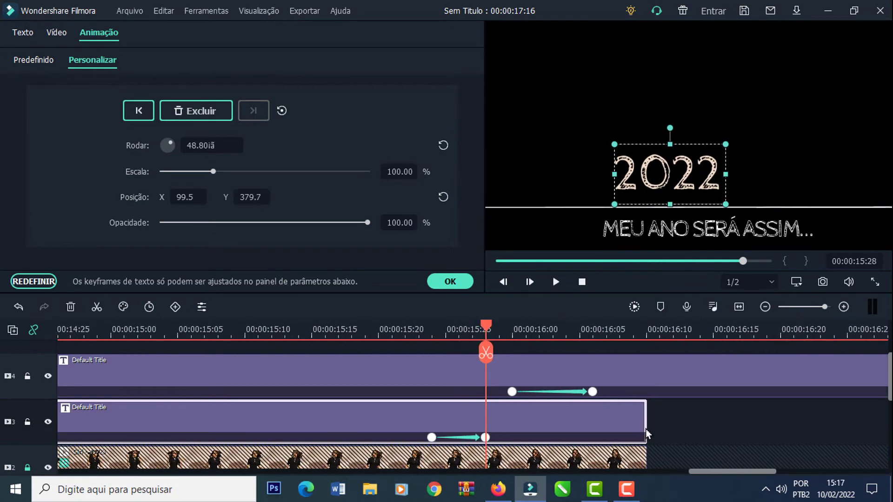
{"action": "left_click_drag", "start_coordinate": [647, 434], "coordinate": [485, 435]}
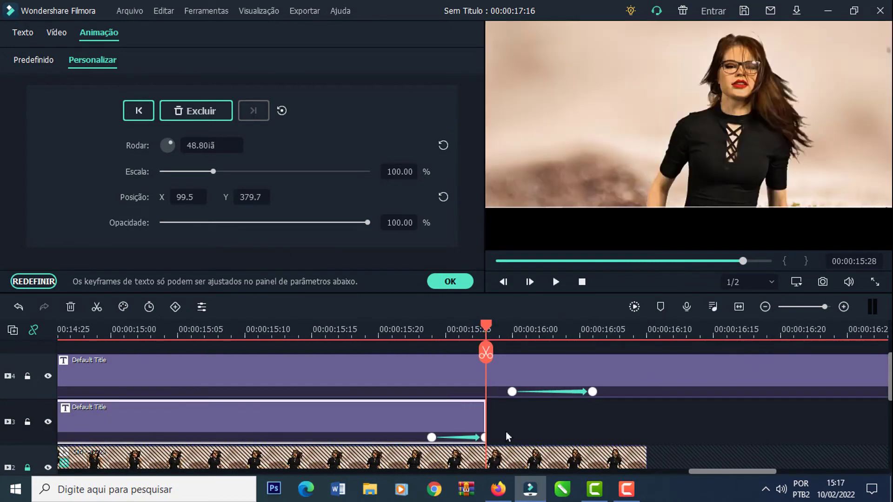
{"action": "left_click_drag", "start_coordinate": [512, 393], "coordinate": [486, 392]}
{"action": "left_click_drag", "start_coordinate": [592, 392], "coordinate": [535, 397]}
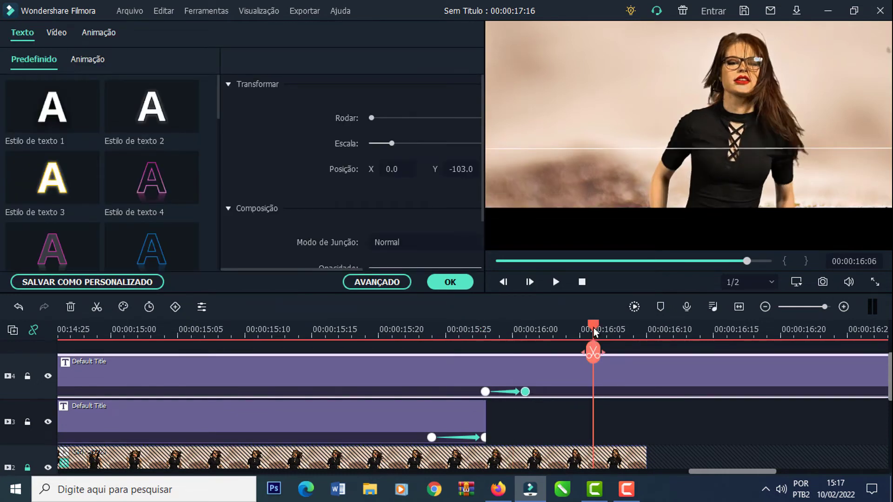
- Play the ending from 00:00:15:23 to check the closing animation of the titles
{"action": "left_click_drag", "start_coordinate": [593, 331], "coordinate": [486, 331]}
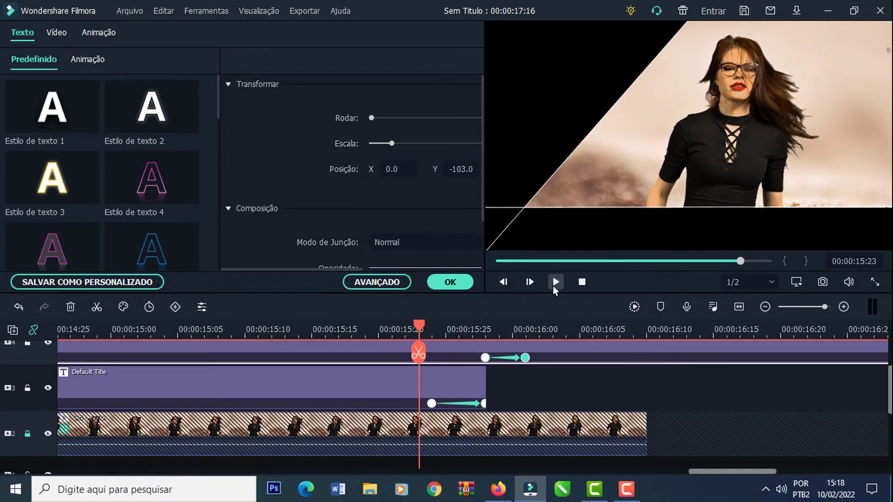
{"action": "left_click", "coordinate": [556, 282]}
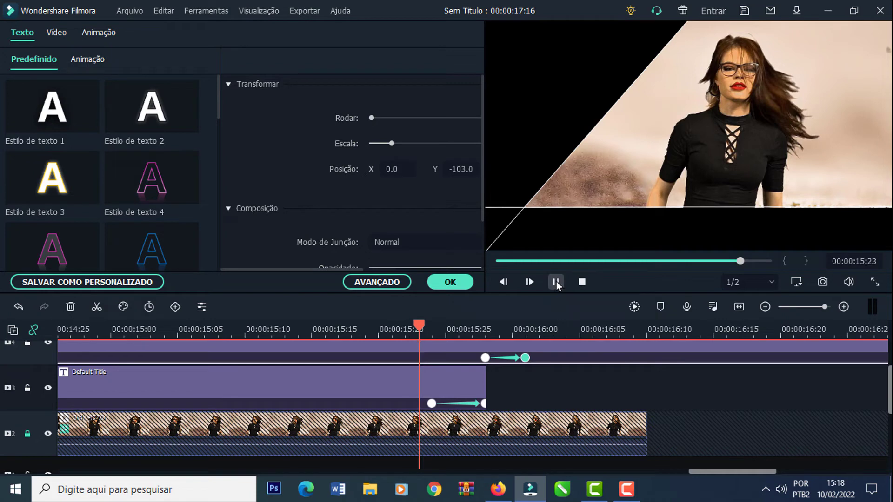
- Unlock video track 2, split the girl clip at 00:00:15:28 and delete the part after the cut
{"action": "left_click_drag", "start_coordinate": [751, 334], "coordinate": [486, 331]}
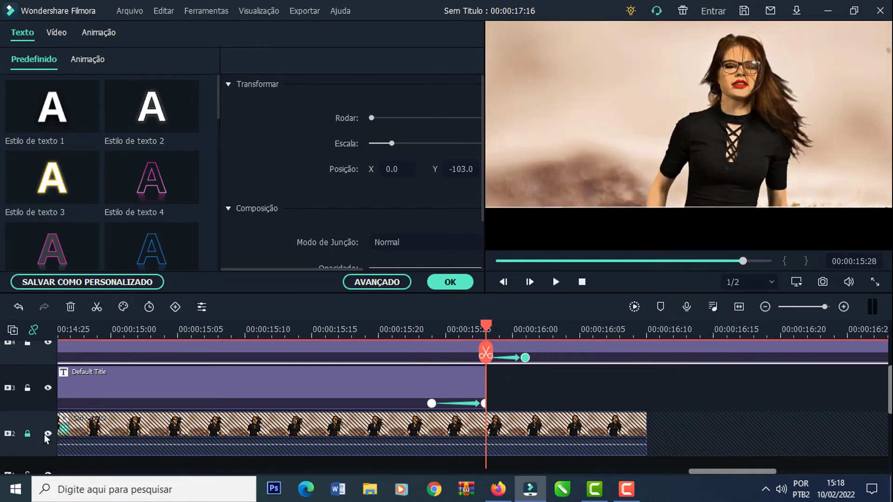
{"action": "left_click", "coordinate": [27, 435]}
{"action": "left_click", "coordinate": [518, 430]}
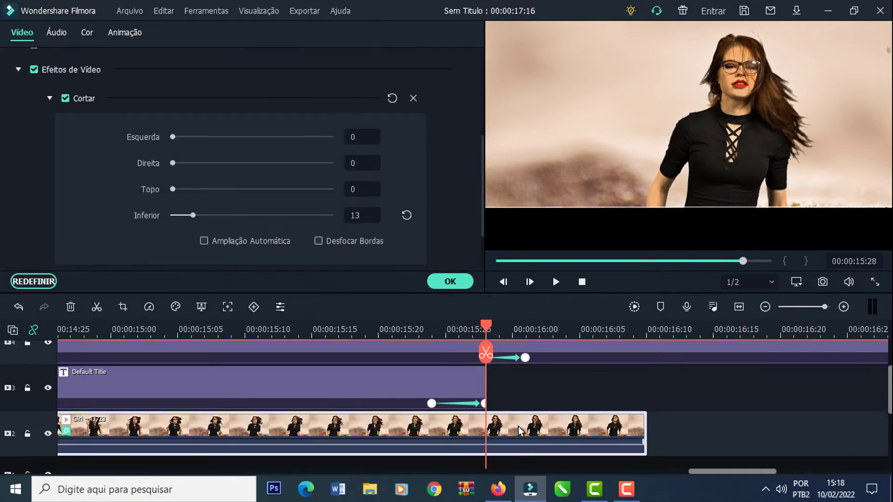
{"action": "left_click", "coordinate": [96, 307]}
{"action": "key", "text": "Delete"}
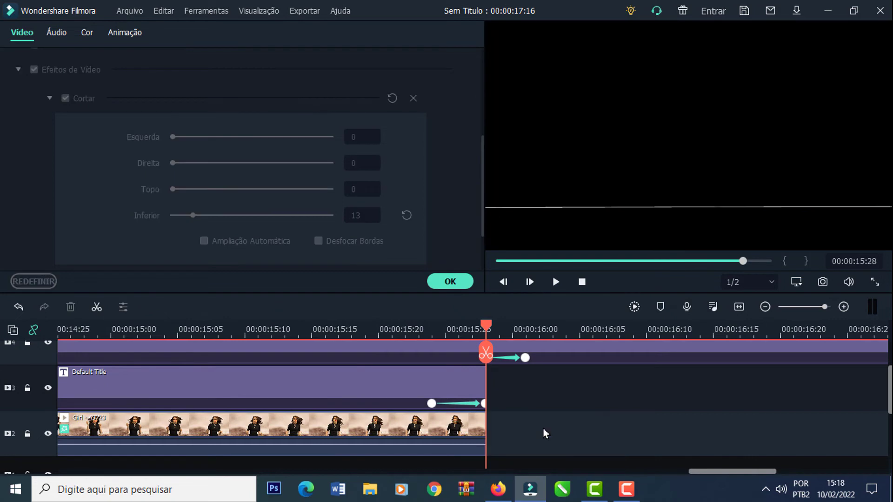
- Replay the ending from 00:00:15:23 with the shortened girl clip and return the playhead to 00:00:16:02
{"action": "left_click", "coordinate": [420, 331]}
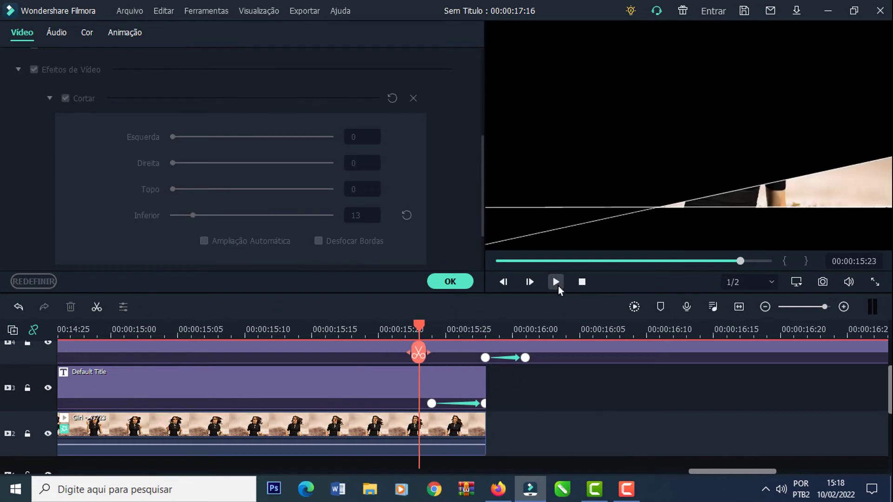
{"action": "left_click", "coordinate": [557, 283]}
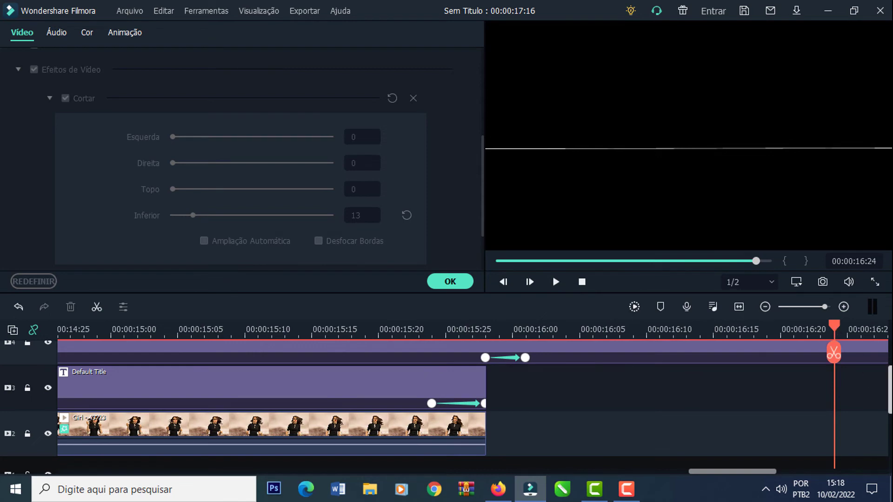
{"action": "scroll", "coordinate": [884, 381], "scroll_direction": "up", "scroll_amount": 2}
{"action": "left_click_drag", "start_coordinate": [836, 331], "coordinate": [540, 331]}
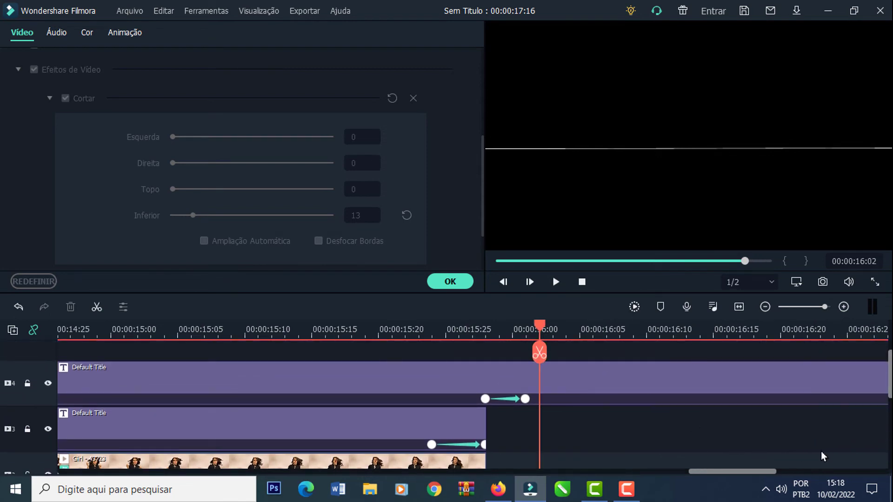
{"action": "scroll", "coordinate": [573, 407], "scroll_direction": "up", "scroll_amount": 1}
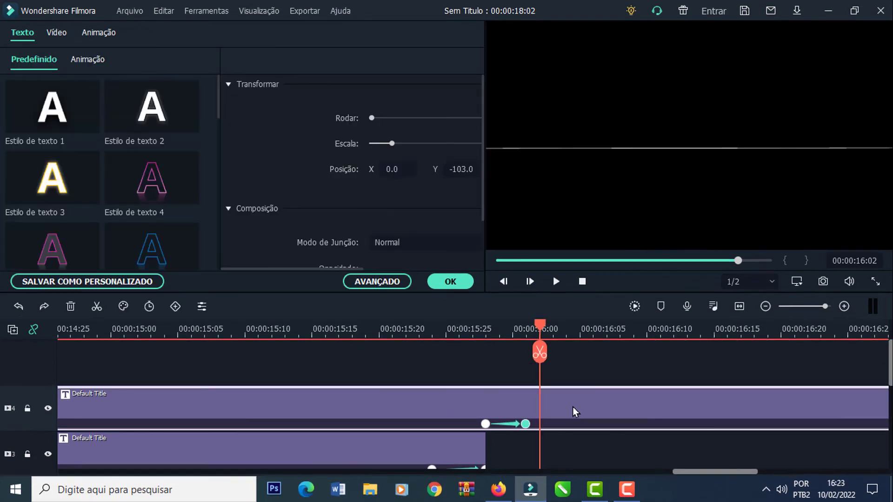
- Split the track 4 title at 00:00:16:02 and trim the end of its first part to 00:00:16:01
{"action": "left_click", "coordinate": [100, 312]}
{"action": "left_click", "coordinate": [535, 411]}
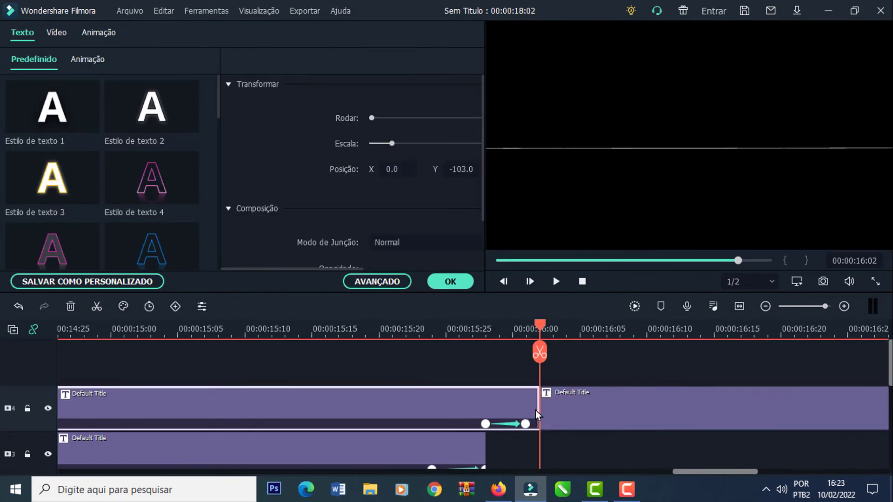
{"action": "left_click_drag", "start_coordinate": [537, 418], "coordinate": [526, 421]}
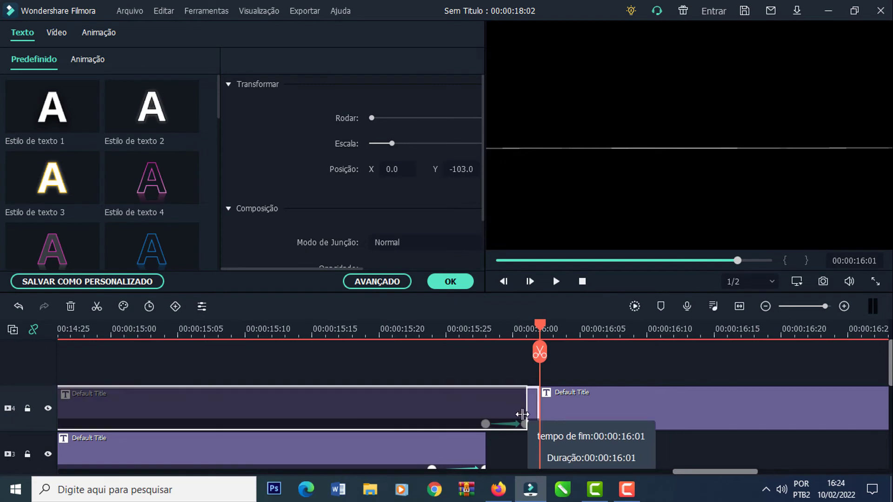
- Move the title's cut-off second part onto new track 5, starting at 00:00:15:27, and set the playhead to 00:00:15:28
{"action": "left_click", "coordinate": [587, 425]}
{"action": "left_click_drag", "start_coordinate": [587, 425], "coordinate": [505, 378]}
{"action": "left_click_drag", "start_coordinate": [540, 334], "coordinate": [493, 334]}
{"action": "left_click", "coordinate": [526, 411]}
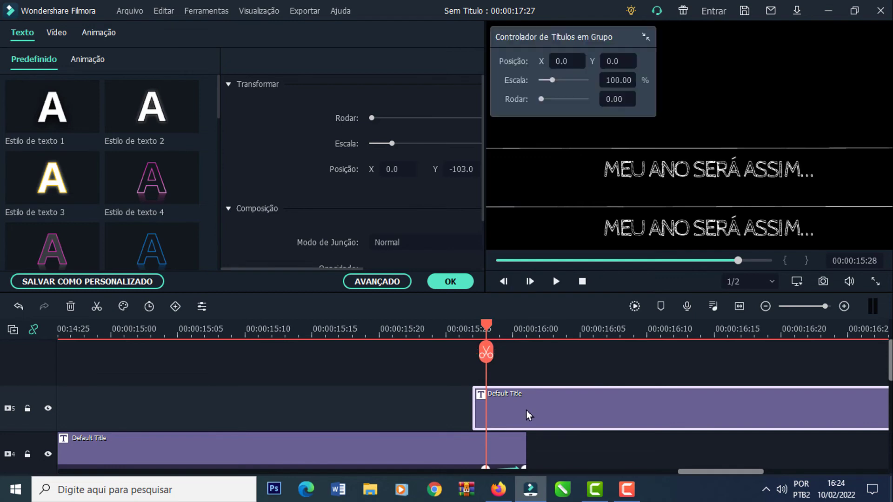
- In the track 5 title's advanced editor, delete the line shape and extend the text layer from 00:00:00:00 to about 00:00:01:27
{"action": "left_click", "coordinate": [377, 283]}
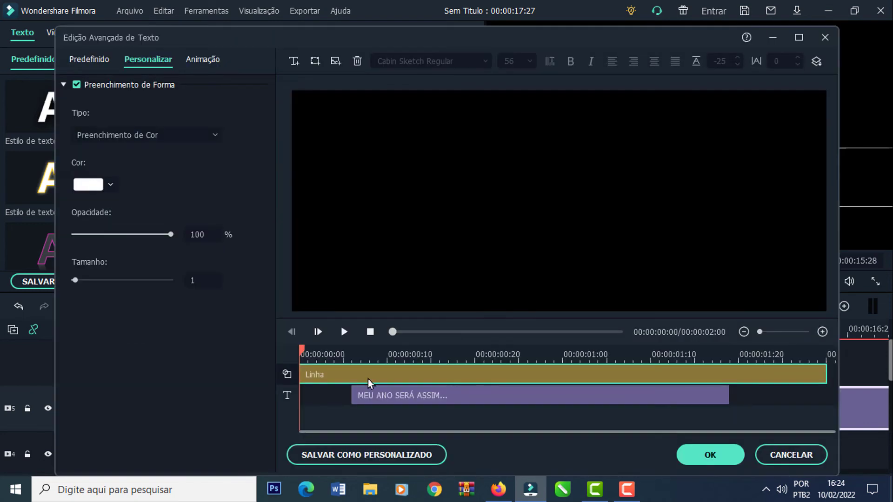
{"action": "key", "text": "Delete"}
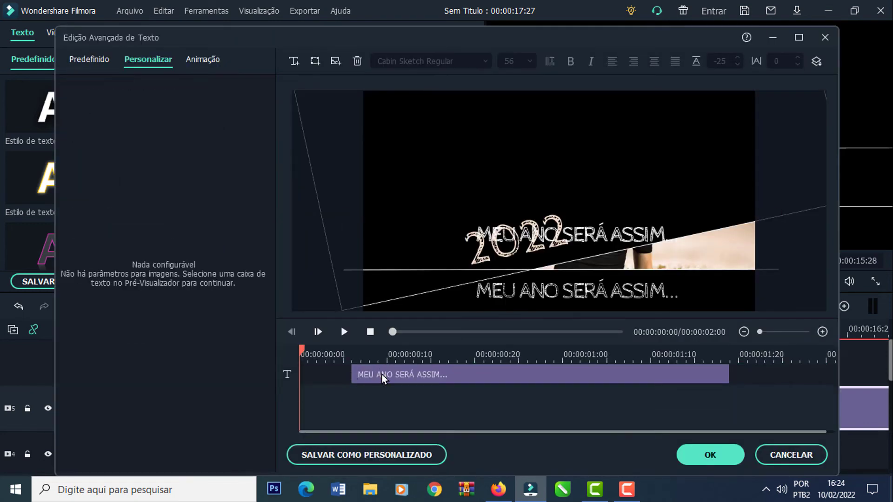
{"action": "left_click", "coordinate": [383, 377]}
{"action": "left_click_drag", "start_coordinate": [311, 358], "coordinate": [382, 357]}
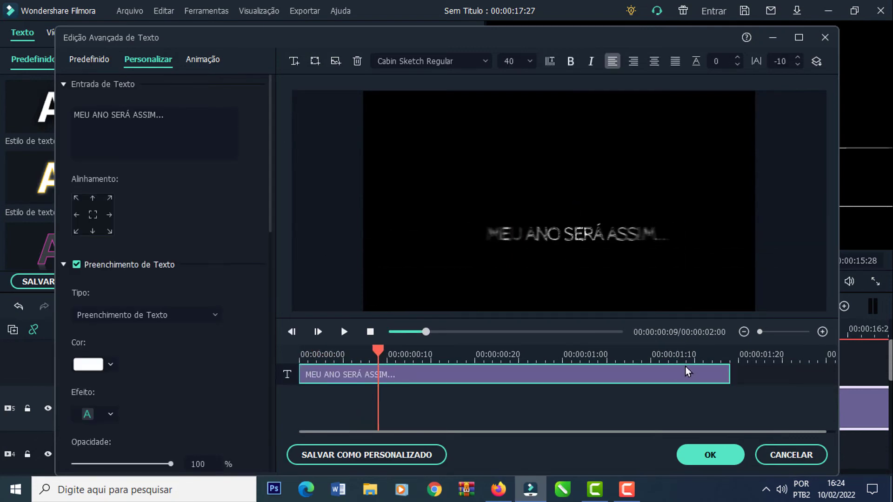
{"action": "left_click_drag", "start_coordinate": [731, 380], "coordinate": [799, 384]}
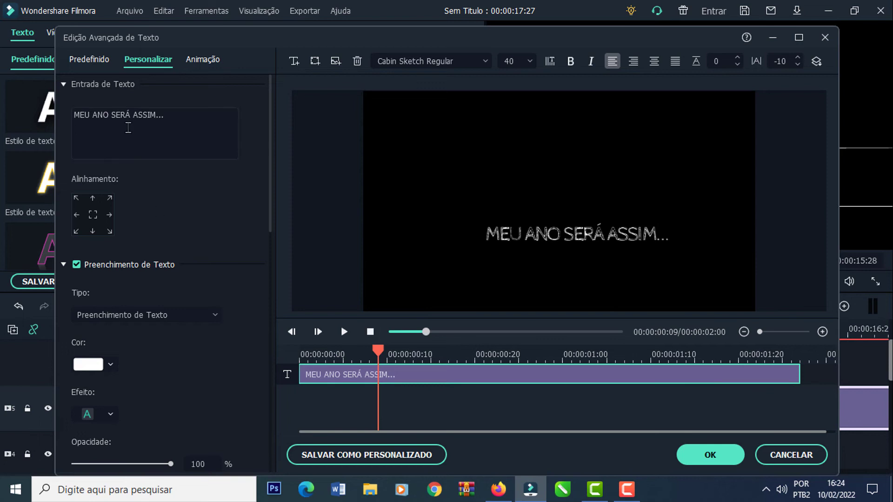
- Replace the title text with "CHEIO DE ENERGIA!" at font size 56 and apply the advanced edits
{"action": "left_click_drag", "start_coordinate": [128, 127], "coordinate": [41, 112]}
{"action": "type", "text": "CHEIO DE ENERGIA!"}
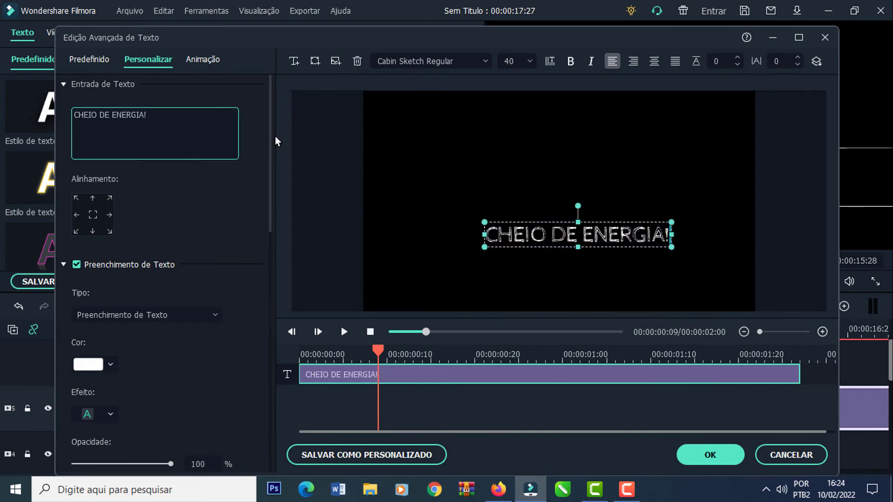
{"action": "left_click", "coordinate": [531, 62]}
{"action": "left_click", "coordinate": [512, 154]}
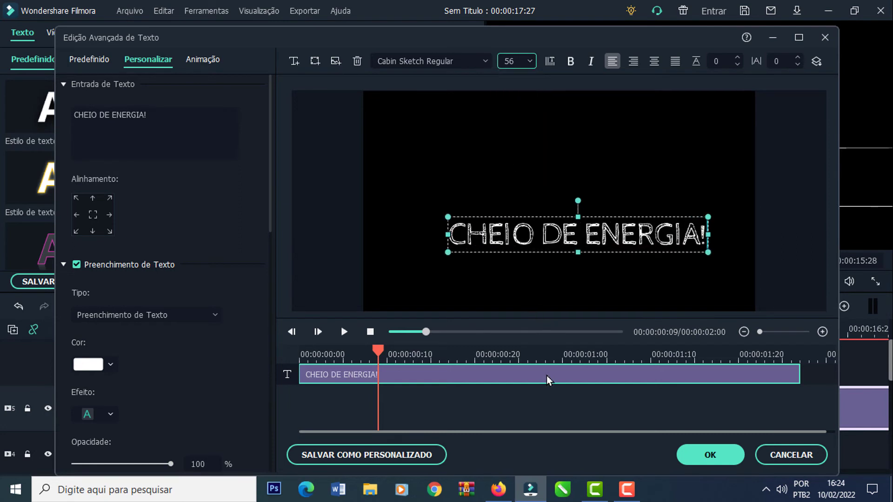
{"action": "left_click_drag", "start_coordinate": [569, 213], "coordinate": [550, 215]}
{"action": "left_click", "coordinate": [708, 455]}
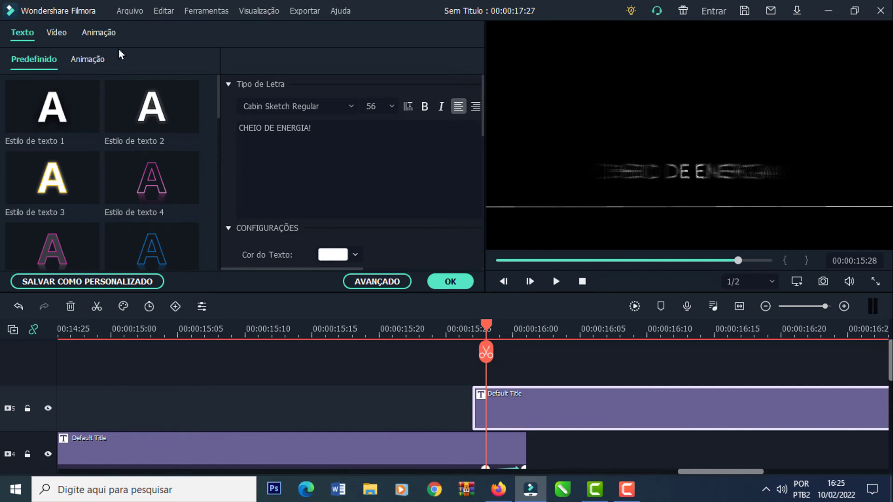
- Add an animation keyframe to the track 5 title at 00:00:15:28 and extend the track 4 title's end to about 00:00:16:19
{"action": "left_click", "coordinate": [108, 37]}
{"action": "left_click", "coordinate": [188, 111]}
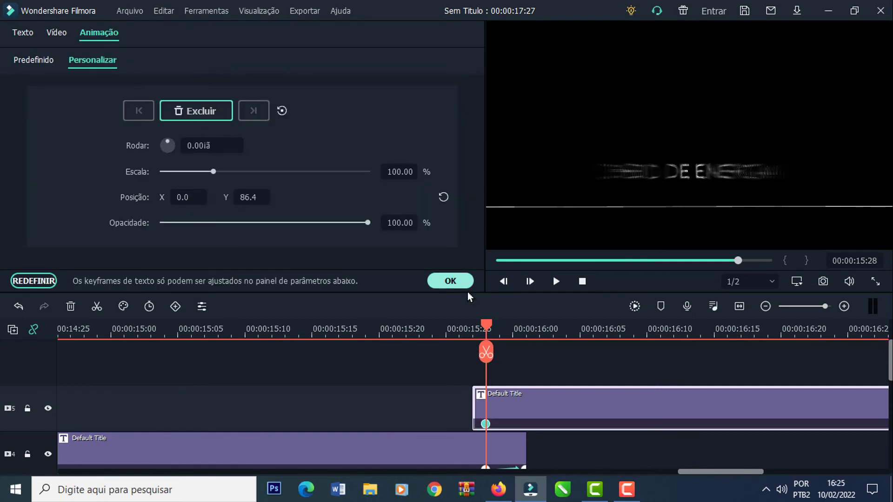
{"action": "scroll", "coordinate": [890, 363], "scroll_direction": "down", "scroll_amount": 1}
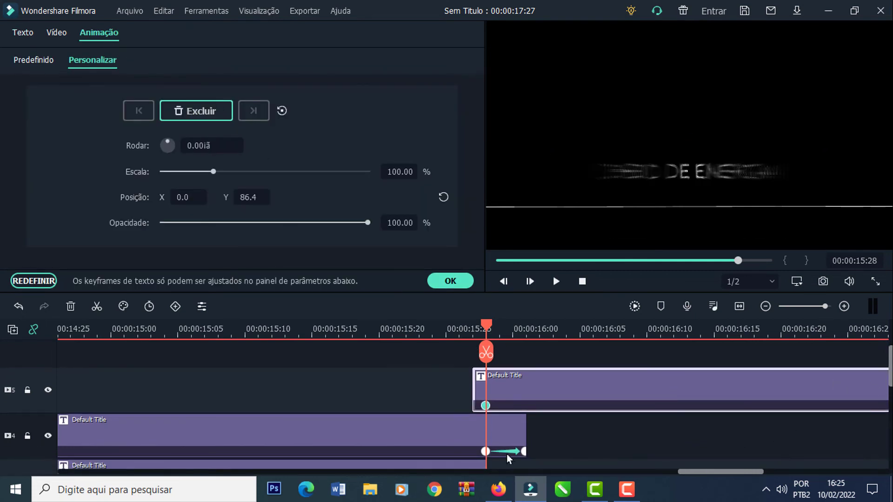
{"action": "left_click", "coordinate": [523, 451]}
{"action": "left_click_drag", "start_coordinate": [525, 430], "coordinate": [767, 433]}
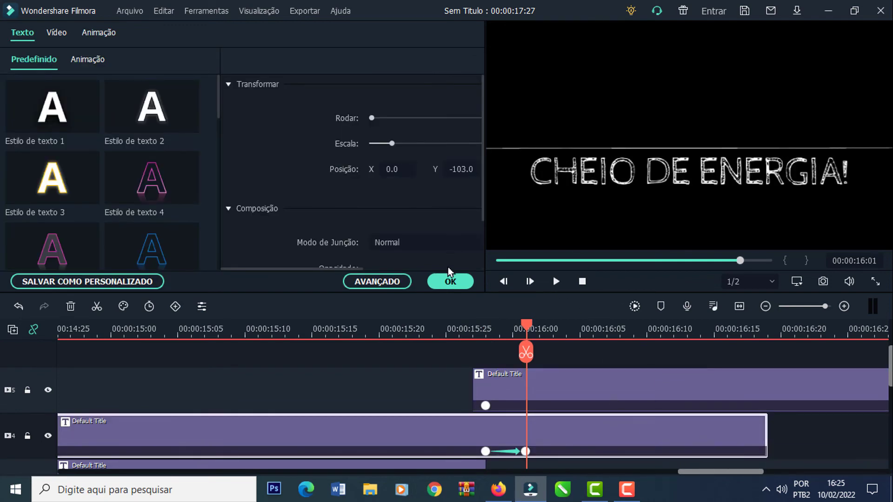
- Add a keyframe to the CHEIO DE ENERGIA! title at 00:00:16:01 with its Y position raised to 165.5
{"action": "left_click", "coordinate": [573, 396]}
{"action": "left_click", "coordinate": [98, 33]}
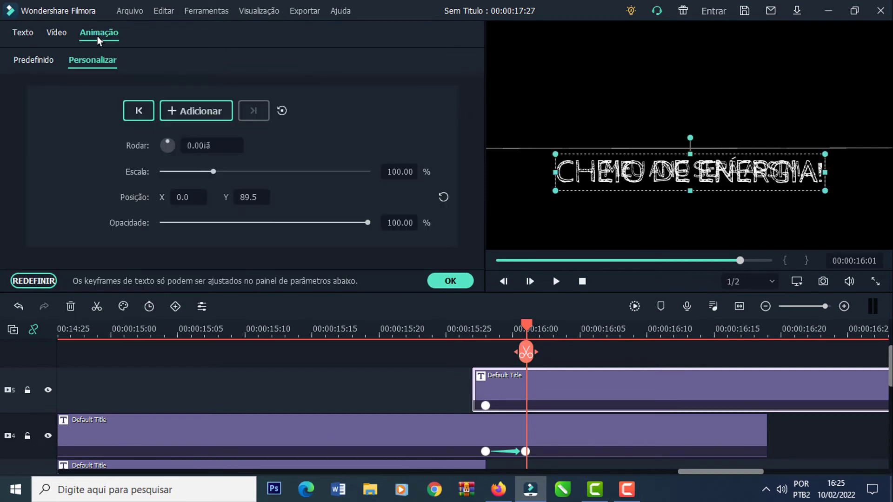
{"action": "left_click_drag", "start_coordinate": [257, 202], "coordinate": [293, 201]}
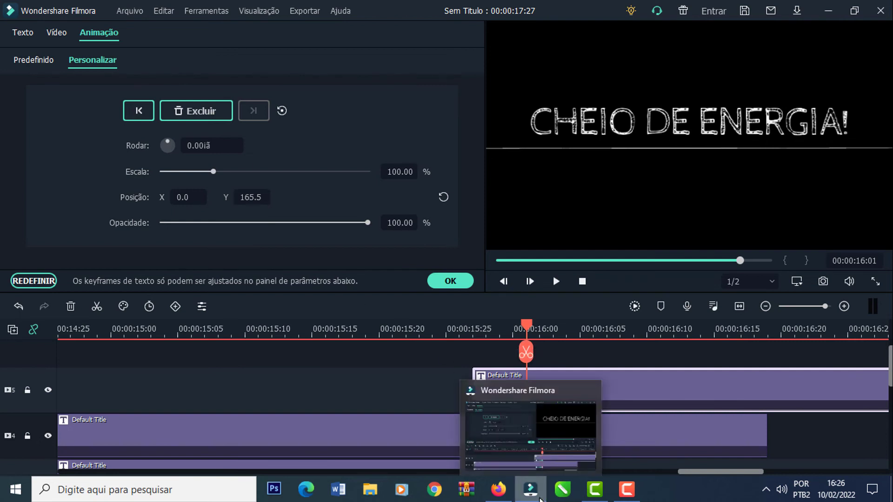
- At the 00:00:16:01 keyframes, lower the track 4 title slightly and set the CHEIO DE ENERGIA! title's Y position to 142.5
{"action": "left_click", "coordinate": [524, 452]}
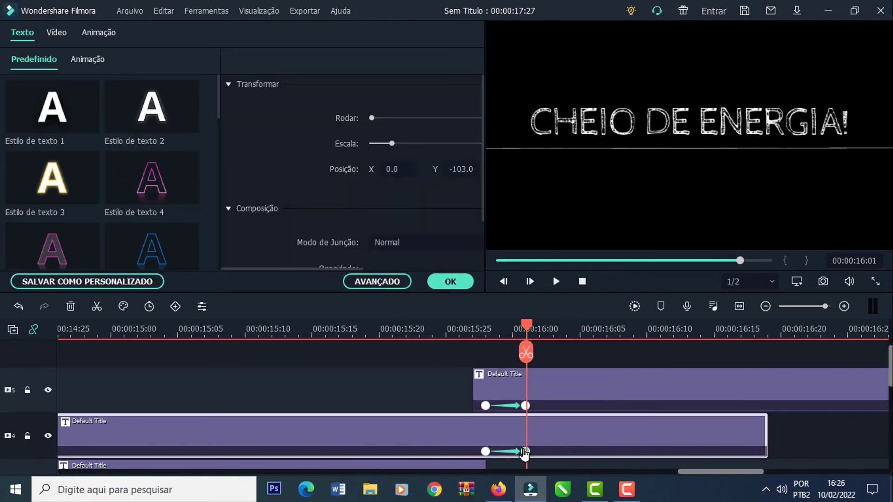
{"action": "left_click", "coordinate": [97, 36]}
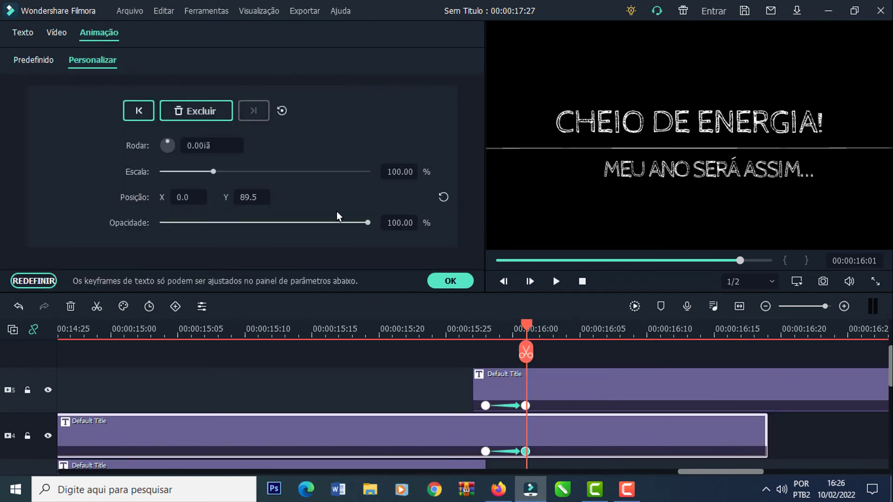
{"action": "left_click_drag", "start_coordinate": [252, 197], "coordinate": [247, 198]}
{"action": "left_click", "coordinate": [526, 406]}
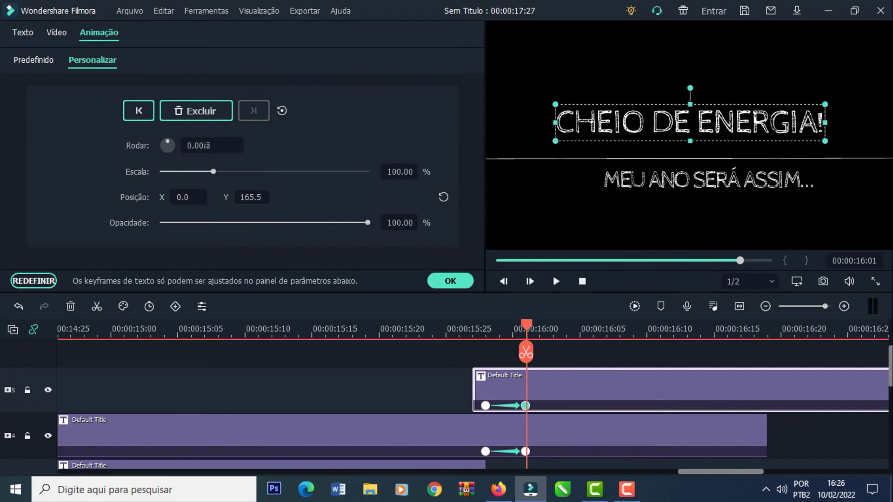
{"action": "left_click_drag", "start_coordinate": [691, 123], "coordinate": [690, 138]}
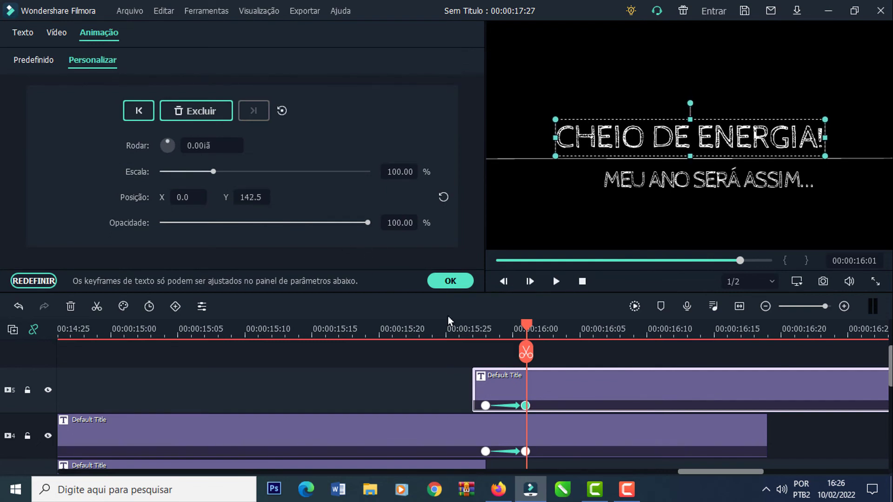
- Play the section from 00:00:15:27 to check how the CHEIO DE ENERGIA! title rises above the line
{"action": "left_click_drag", "start_coordinate": [528, 327], "coordinate": [484, 325]}
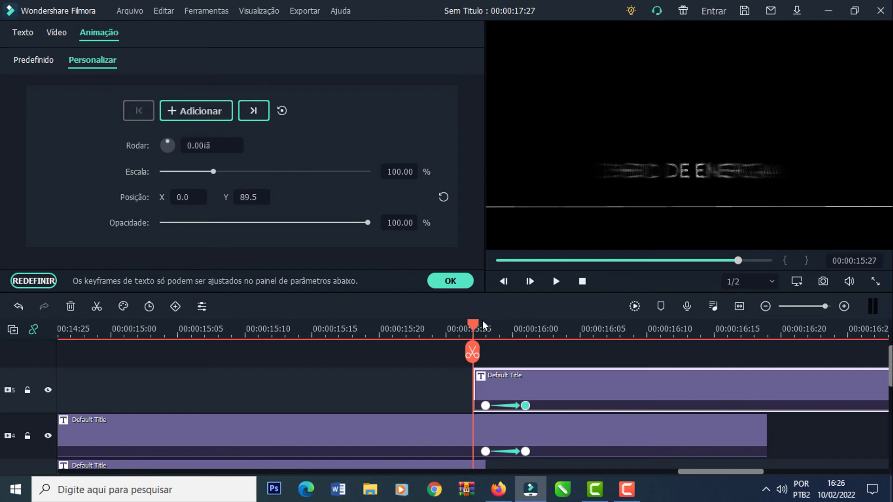
{"action": "left_click", "coordinate": [556, 282]}
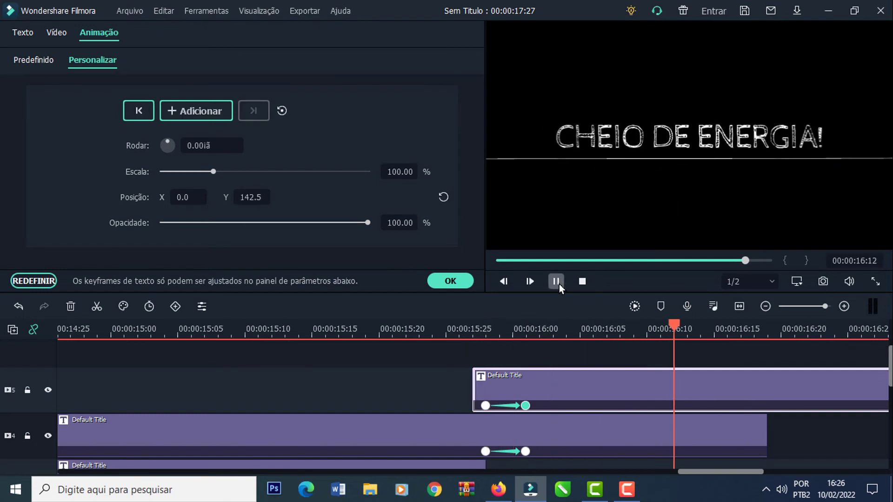
{"action": "left_click", "coordinate": [556, 282]}
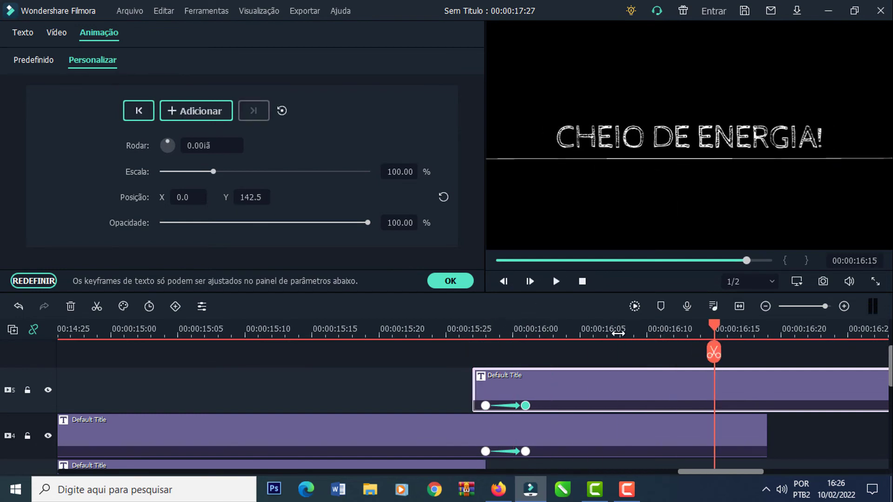
- Extend the ends of the track 5 and track 4 titles to 00:00:19:00
{"action": "scroll", "coordinate": [618, 333], "scroll_direction": "down", "scroll_amount": 5}
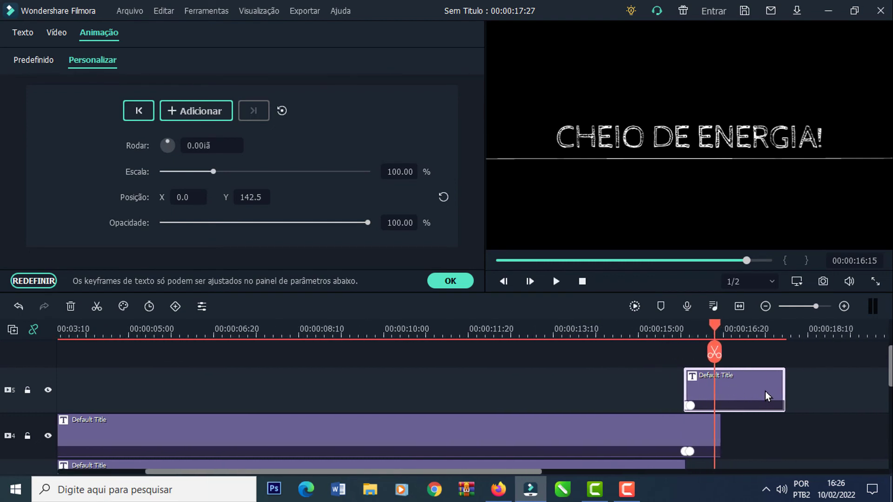
{"action": "left_click_drag", "start_coordinate": [784, 384], "coordinate": [842, 383]}
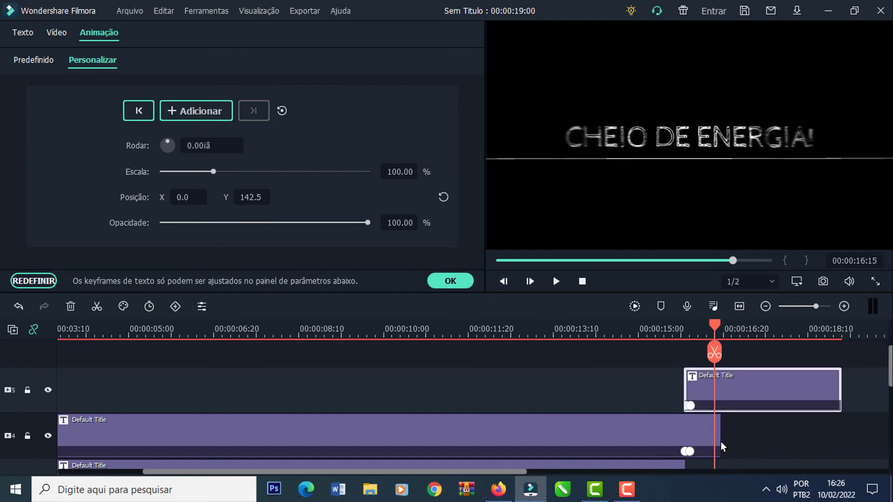
{"action": "left_click", "coordinate": [721, 446]}
{"action": "left_click_drag", "start_coordinate": [720, 437], "coordinate": [842, 435]}
- Apply the Desvanecer transition to the end of the track 4 title and check the closing frames up to 00:00:18:27
{"action": "left_click", "coordinate": [433, 282]}
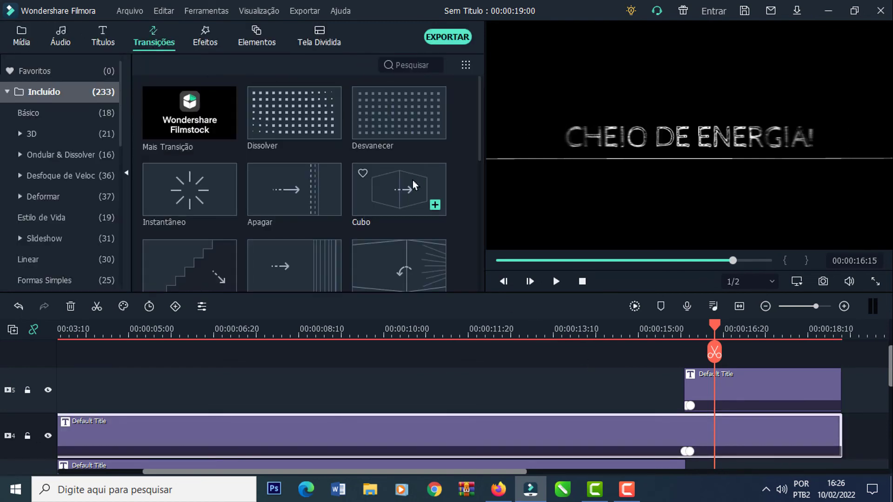
{"action": "left_click_drag", "start_coordinate": [398, 138], "coordinate": [812, 438]}
{"action": "left_click_drag", "start_coordinate": [697, 332], "coordinate": [822, 339]}
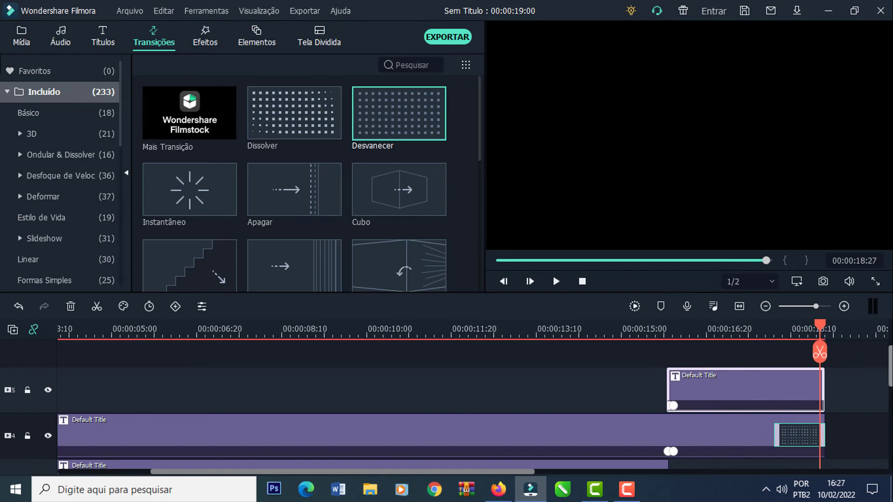
- Return the playhead to the start of the video and copy the sound effect clip on audio track 2
{"action": "scroll", "coordinate": [614, 456], "scroll_direction": "down", "scroll_amount": 6}
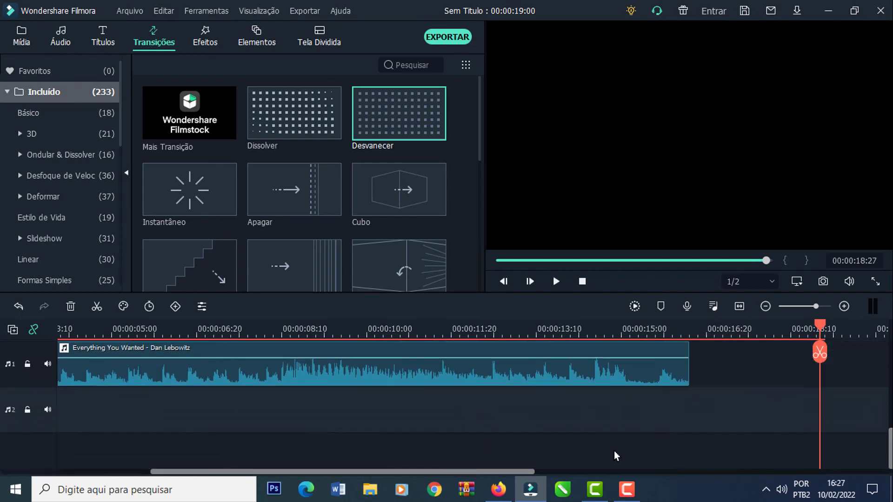
{"action": "left_click", "coordinate": [582, 281]}
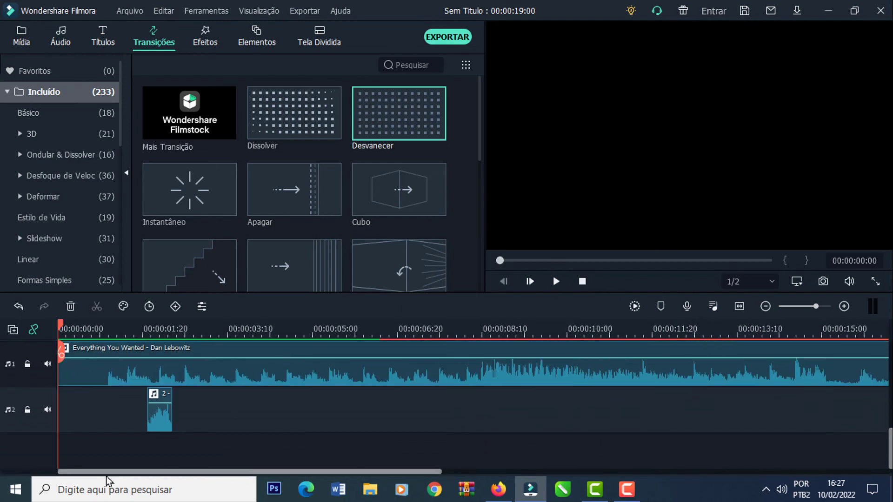
{"action": "left_click", "coordinate": [159, 430]}
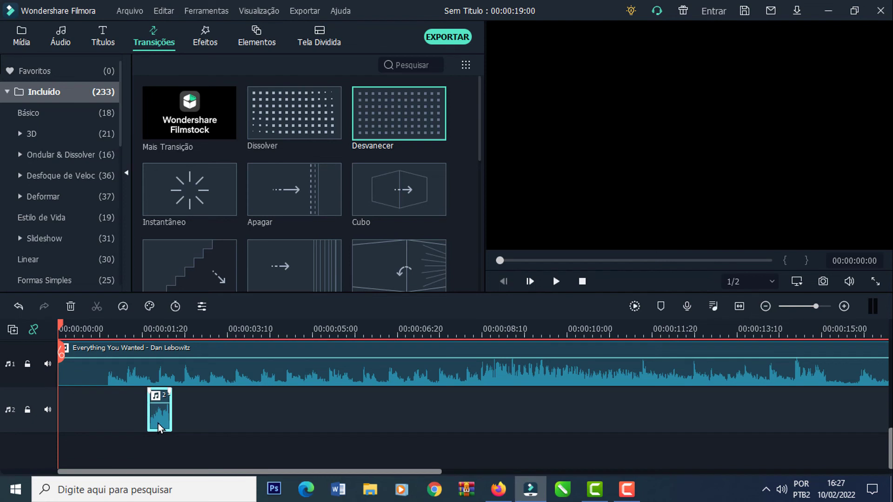
{"action": "right_click", "coordinate": [154, 428]}
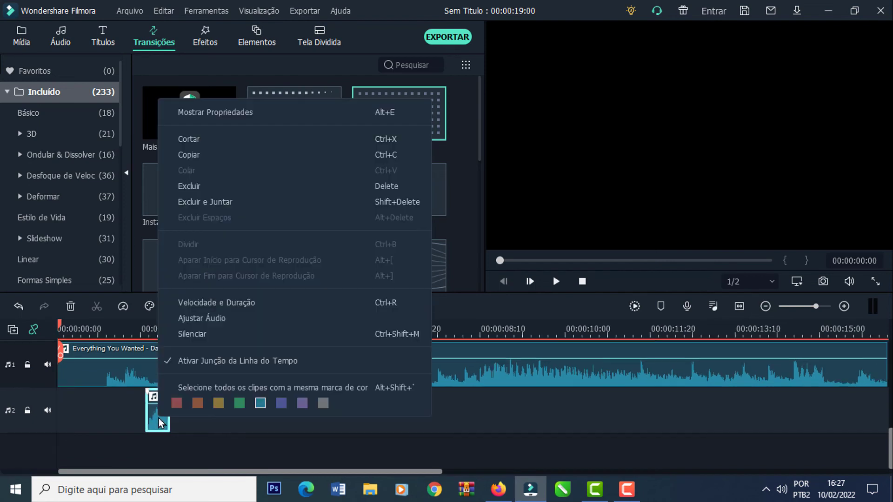
{"action": "left_click", "coordinate": [203, 154]}
- Paste the copied sound effect onto audio track 2 at 00:00:18:08, near the end of the video
{"action": "left_click_drag", "start_coordinate": [703, 334], "coordinate": [665, 349]}
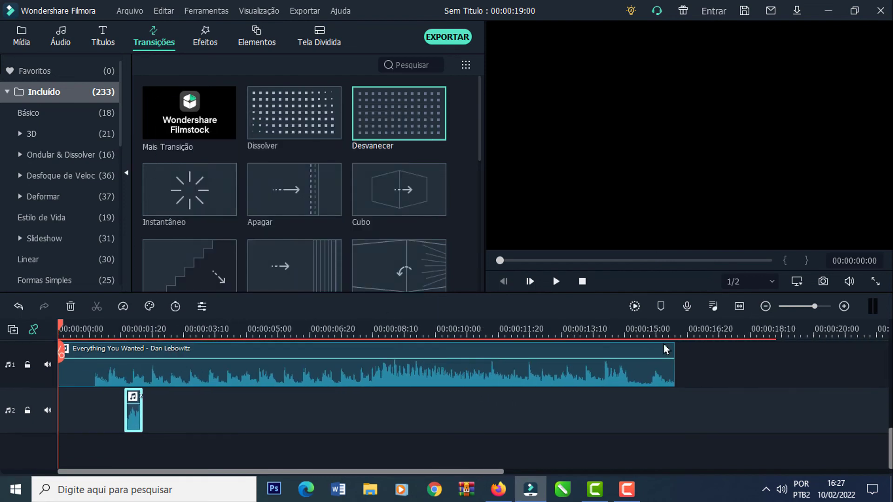
{"action": "left_click", "coordinate": [736, 312]}
{"action": "scroll", "coordinate": [825, 334], "scroll_direction": "up", "scroll_amount": 1}
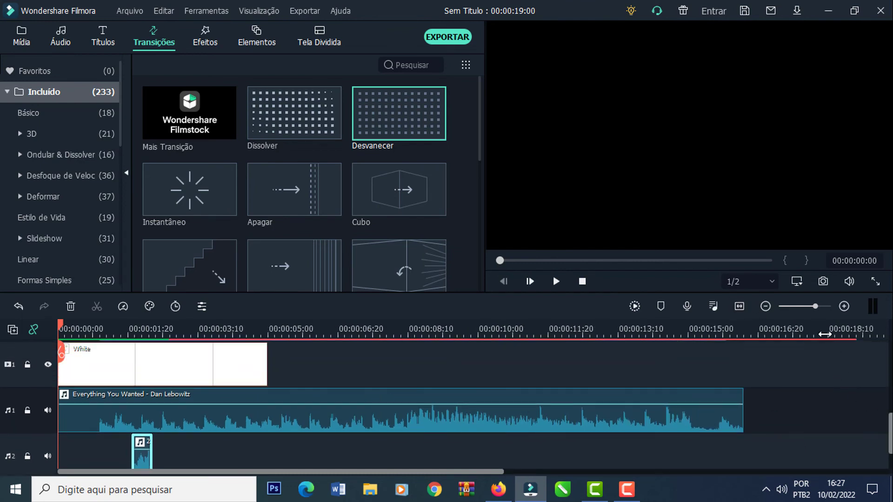
{"action": "left_click", "coordinate": [825, 334]}
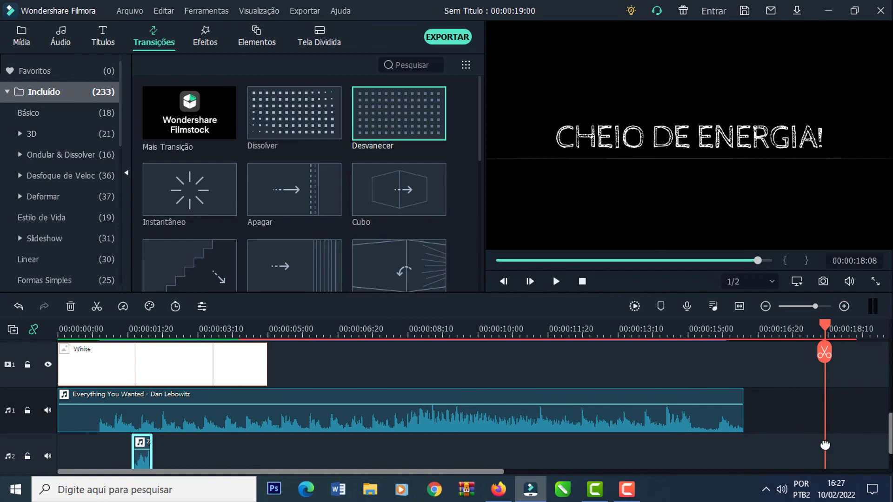
{"action": "right_click", "coordinate": [843, 426]}
{"action": "left_click", "coordinate": [661, 183]}
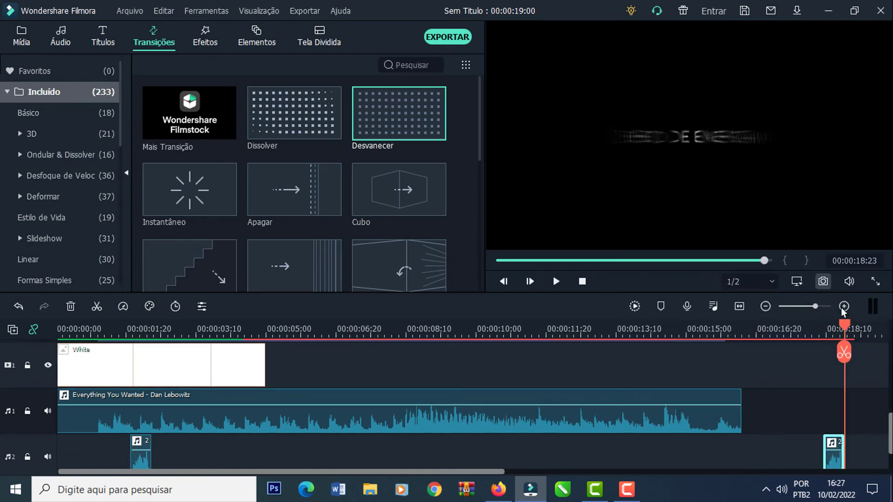
{"action": "scroll", "coordinate": [718, 332], "scroll_direction": "up", "scroll_amount": 5}
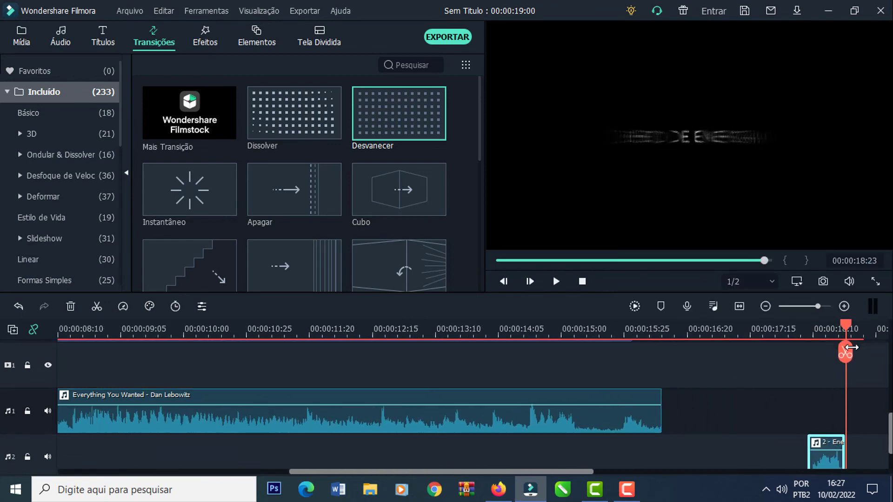
- Move the pasted sound effect on audio track 2 so it ends at 00:00:19:00, and play back the closing section
{"action": "scroll", "coordinate": [890, 413], "scroll_direction": "up", "scroll_amount": 2}
{"action": "scroll", "coordinate": [890, 414], "scroll_direction": "up", "scroll_amount": 2}
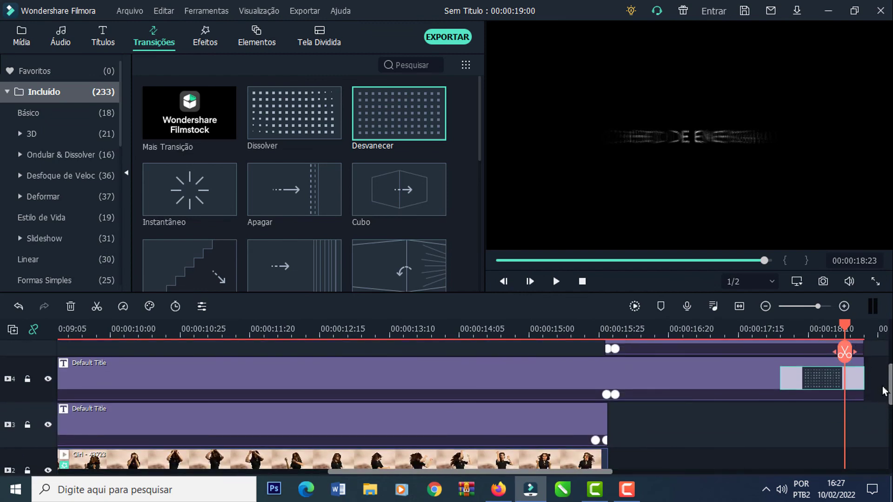
{"action": "scroll", "coordinate": [890, 413], "scroll_direction": "up", "scroll_amount": 1}
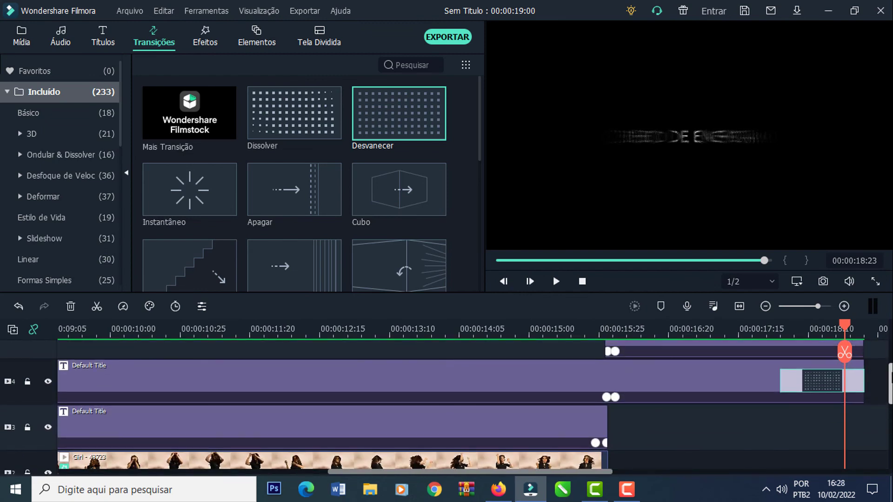
{"action": "scroll", "coordinate": [837, 446], "scroll_direction": "down", "scroll_amount": 5}
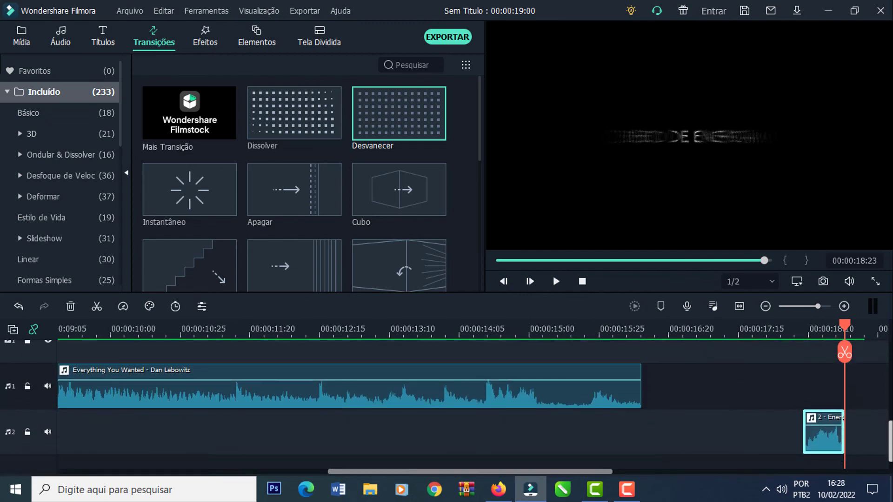
{"action": "left_click_drag", "start_coordinate": [837, 446], "coordinate": [856, 445]}
{"action": "left_click_drag", "start_coordinate": [845, 326], "coordinate": [485, 316]}
{"action": "left_click", "coordinate": [555, 282]}
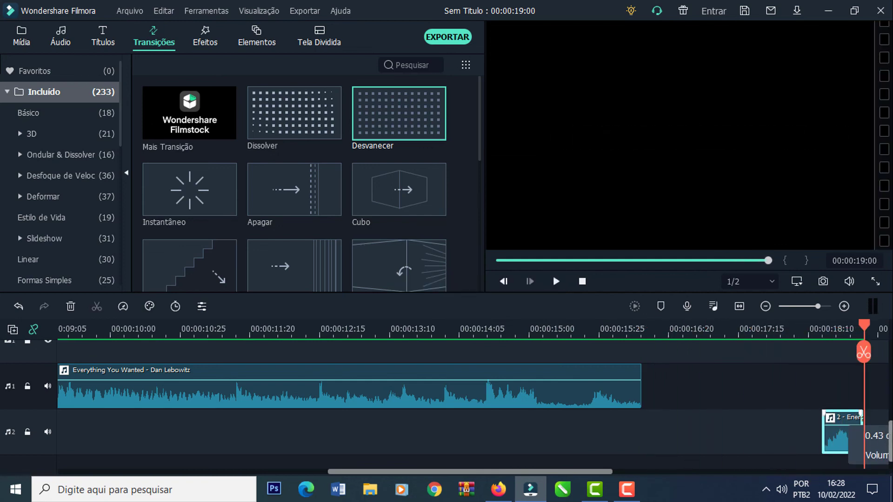
- Play the change from the girl clip to the closing title, starting at 00:00:15:19
{"action": "scroll", "coordinate": [890, 421], "scroll_direction": "up", "scroll_amount": 3}
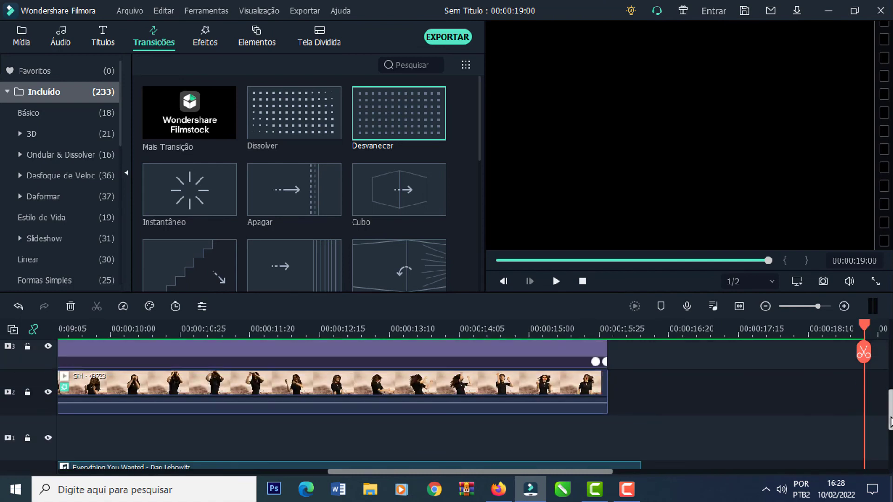
{"action": "scroll", "coordinate": [890, 421], "scroll_direction": "up", "scroll_amount": 1}
{"action": "left_click_drag", "start_coordinate": [864, 326], "coordinate": [582, 326]}
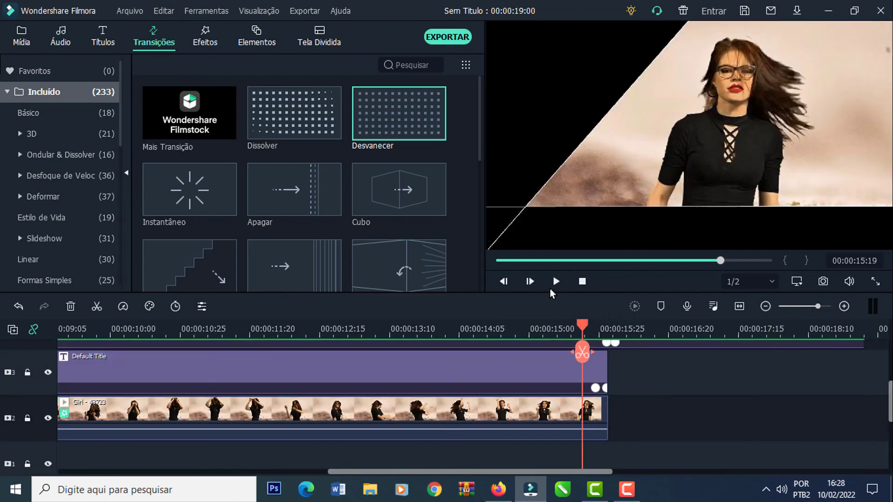
{"action": "left_click", "coordinate": [556, 281]}
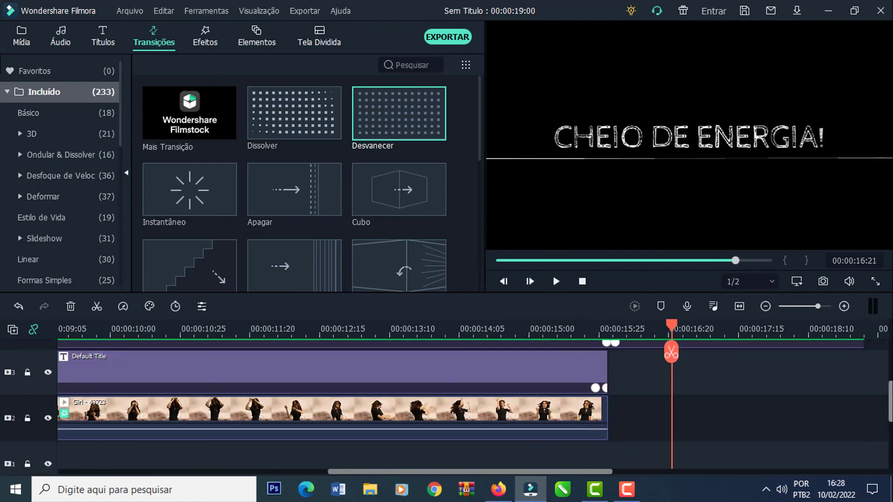
- Slow the closing animation by moving the end keyframes of the track 4 and track 5 titles to about 00:00:16:05, and preview from 00:00:15:20
{"action": "scroll", "coordinate": [890, 396], "scroll_direction": "up", "scroll_amount": 2}
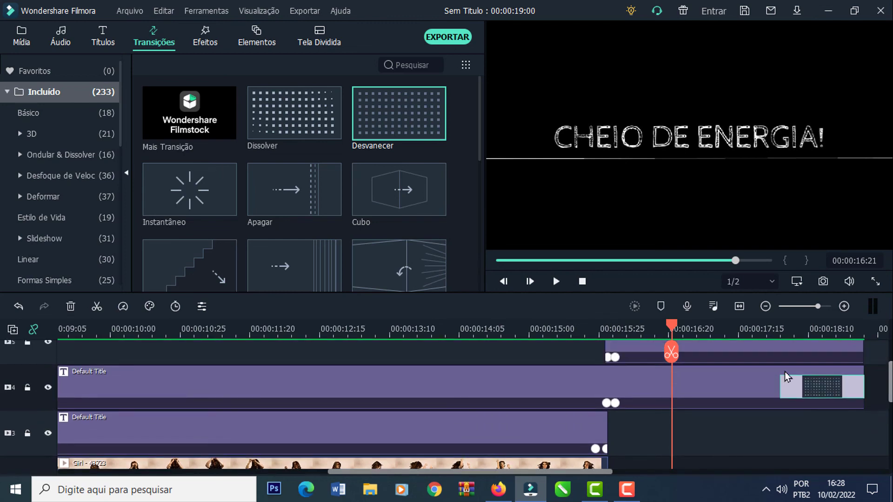
{"action": "left_click", "coordinate": [618, 404]}
{"action": "left_click_drag", "start_coordinate": [626, 403], "coordinate": [629, 403]}
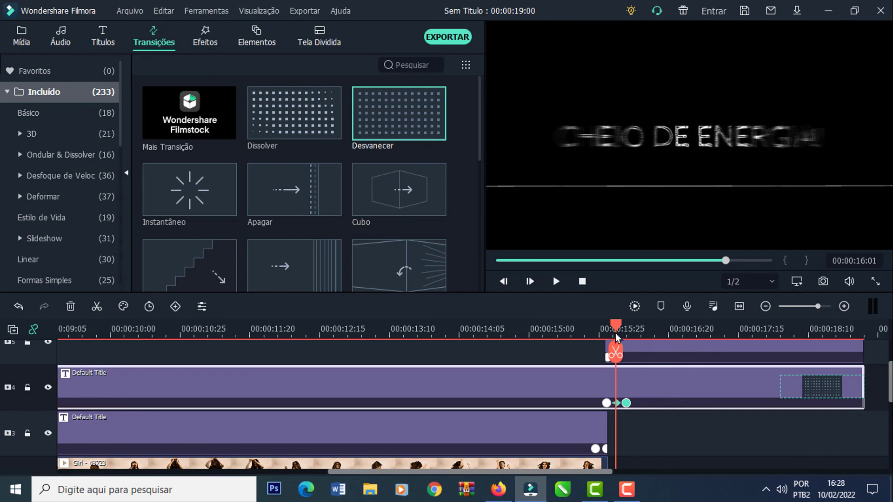
{"action": "scroll", "coordinate": [603, 330], "scroll_direction": "up", "scroll_amount": 2}
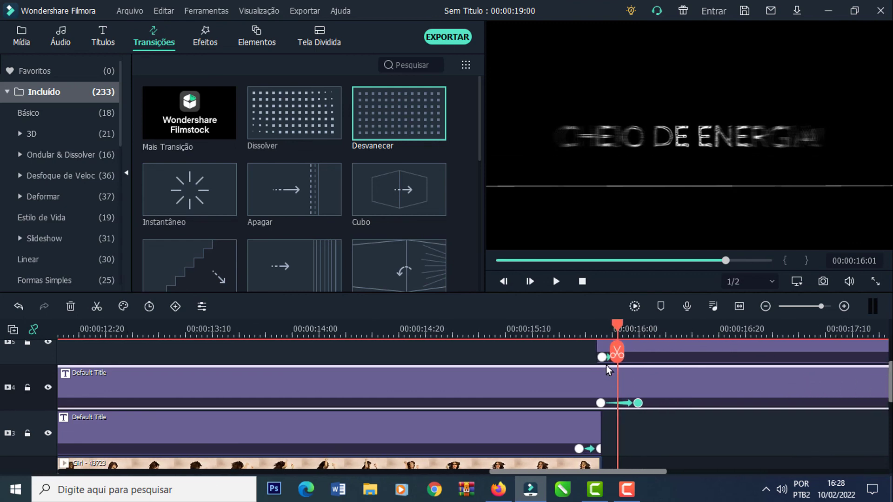
{"action": "left_click_drag", "start_coordinate": [609, 358], "coordinate": [639, 358]}
{"action": "left_click", "coordinate": [559, 329]}
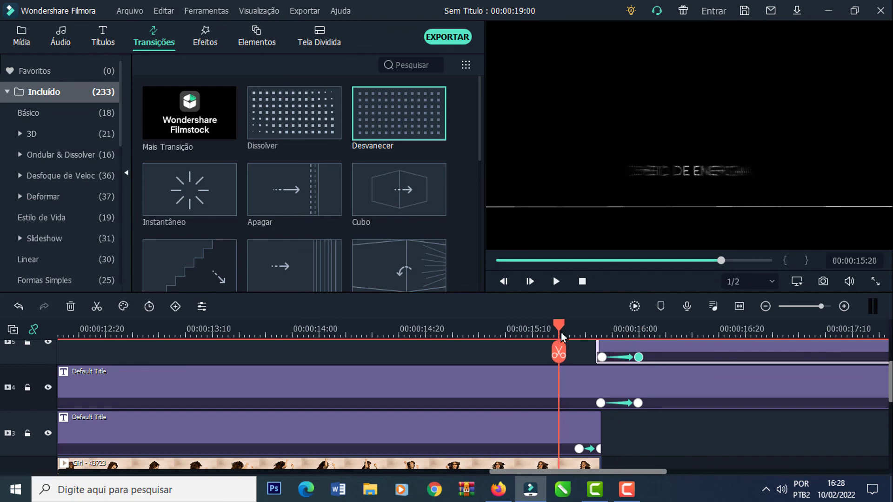
{"action": "left_click", "coordinate": [555, 281]}
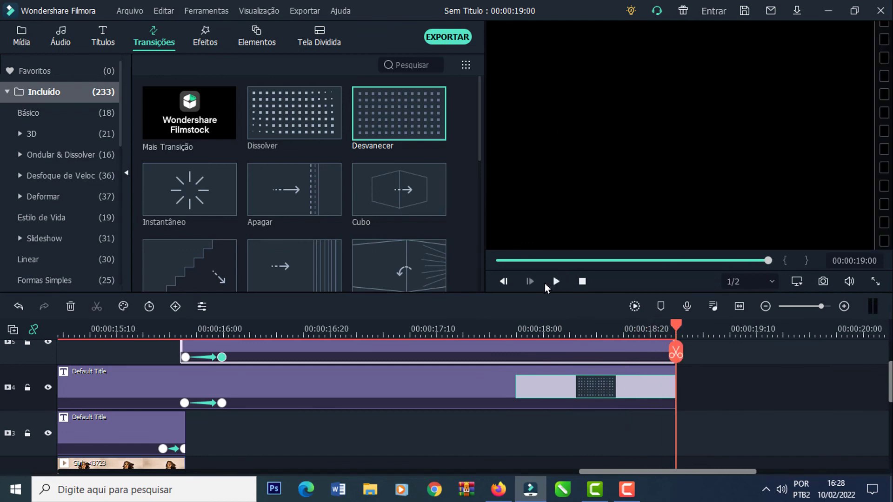
- Return to the start of the video, fit the whole project in the timeline and play it from the beginning
{"action": "left_click", "coordinate": [582, 282]}
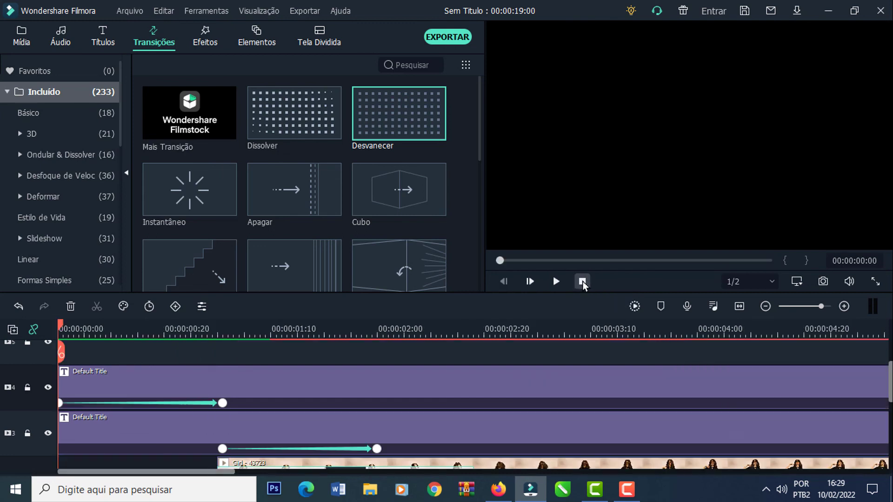
{"action": "left_click", "coordinate": [740, 307]}
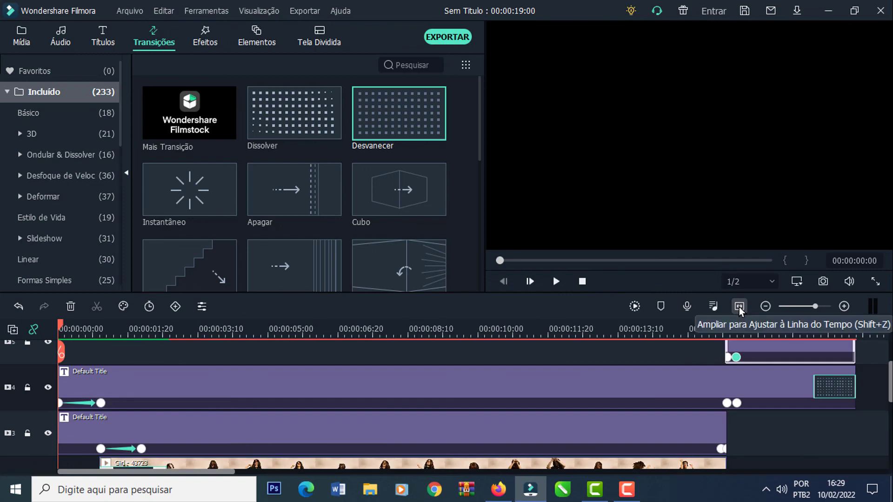
{"action": "left_click", "coordinate": [556, 281]}
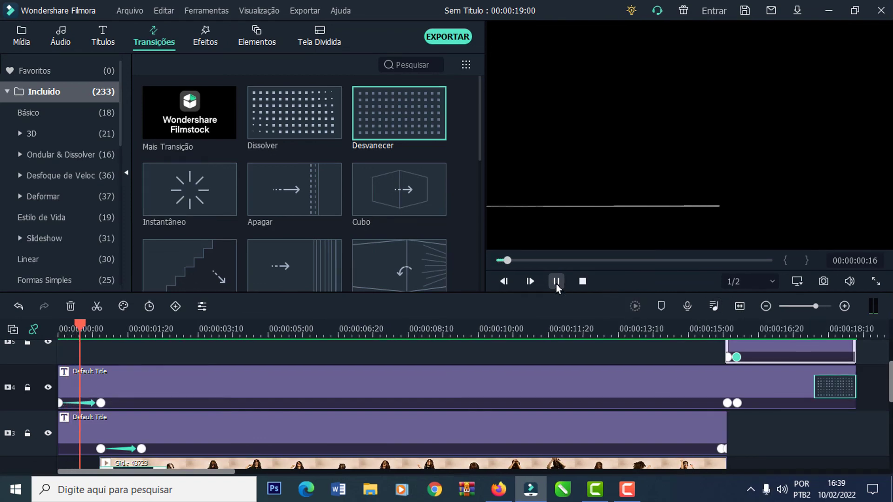